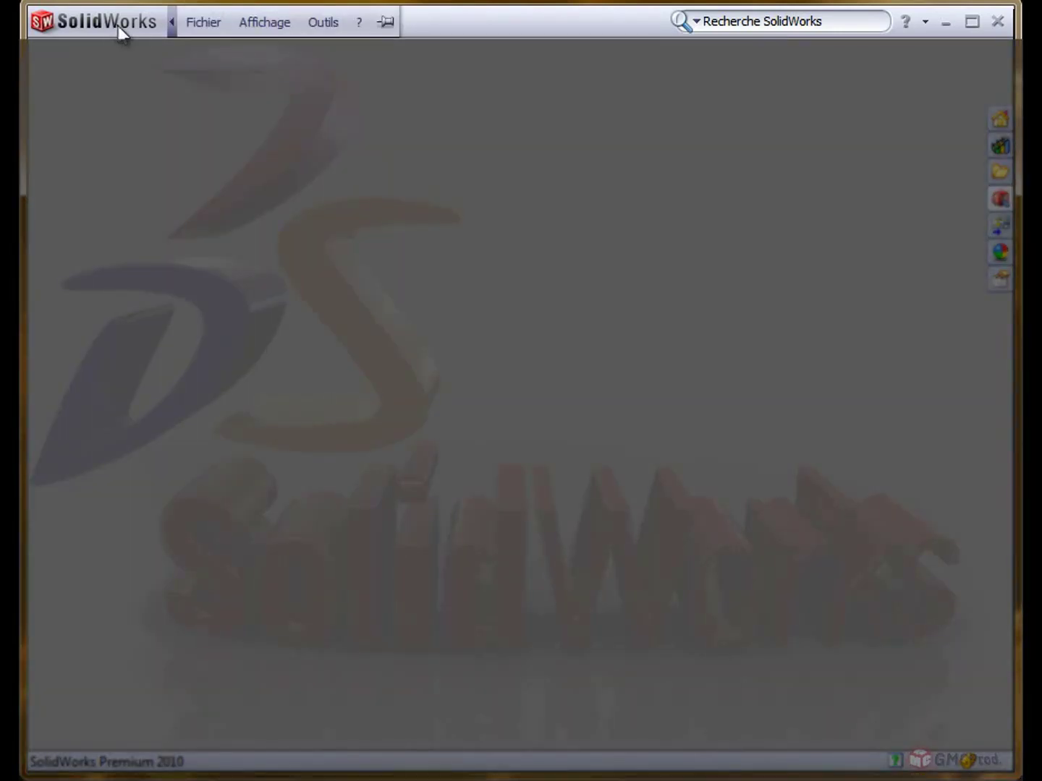
Browse the Fichier, Affichage, Outils and ? menus, then pin the menu bar to show the standard file commands
{"action": "left_click", "coordinate": [198, 23]}
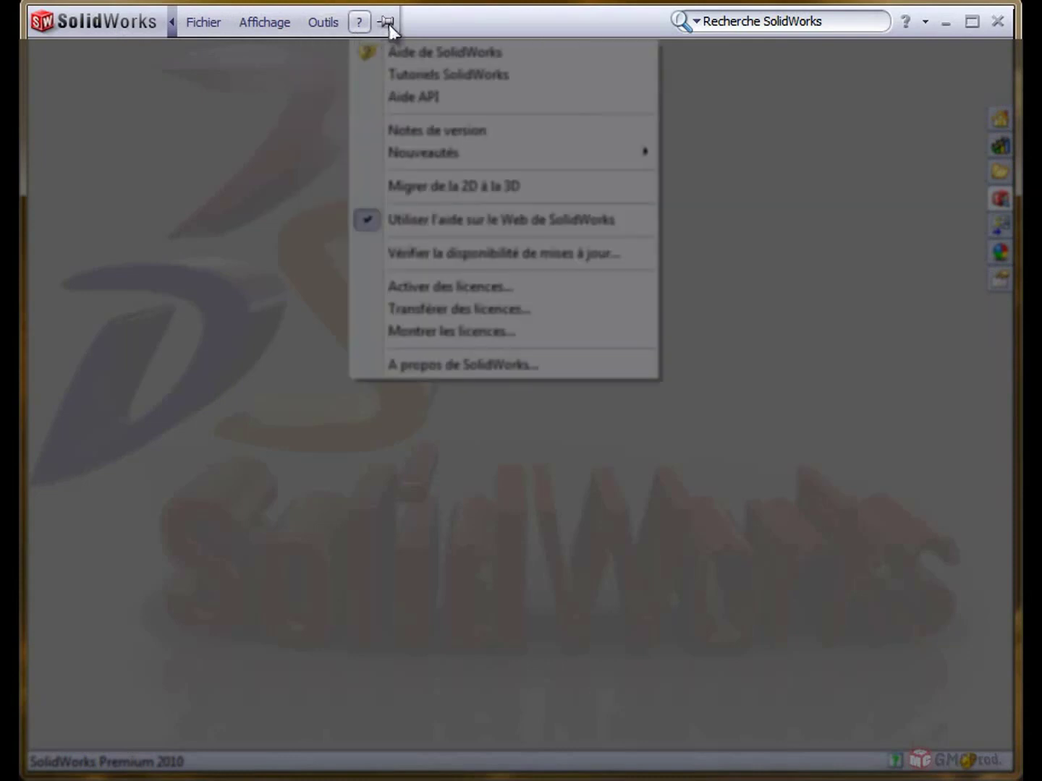
{"action": "left_click", "coordinate": [389, 24]}
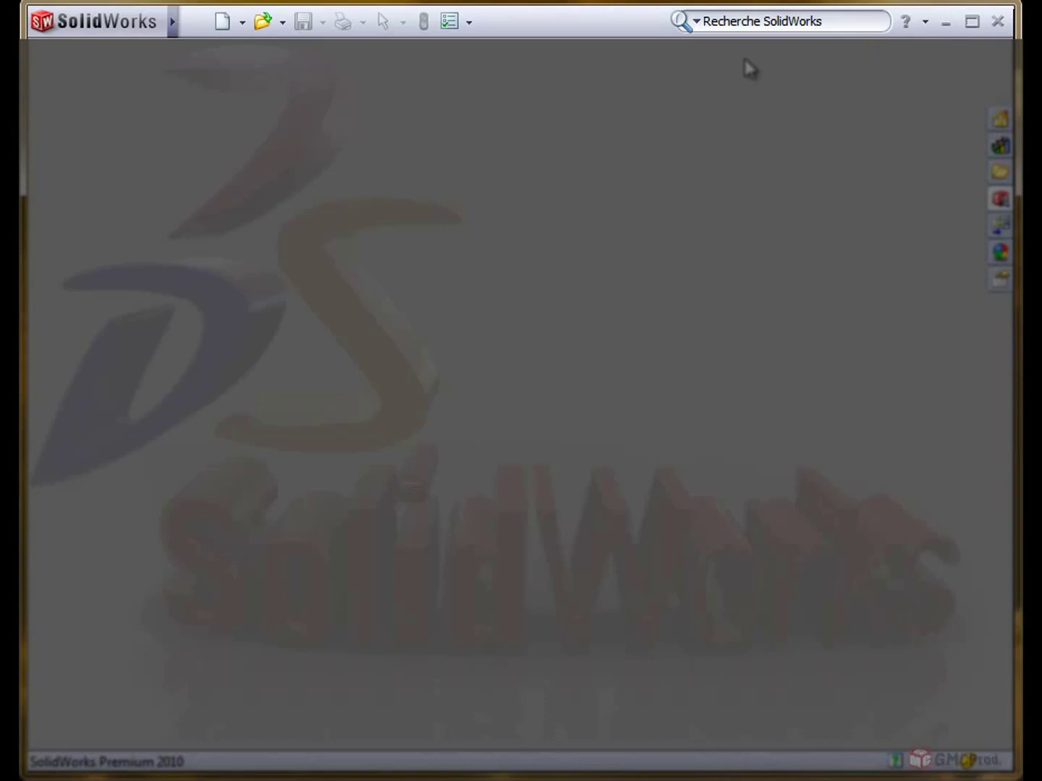
Limit search to Fichiers locaux and scroll through the Rechercher pane's drive list
{"action": "left_click", "coordinate": [696, 24]}
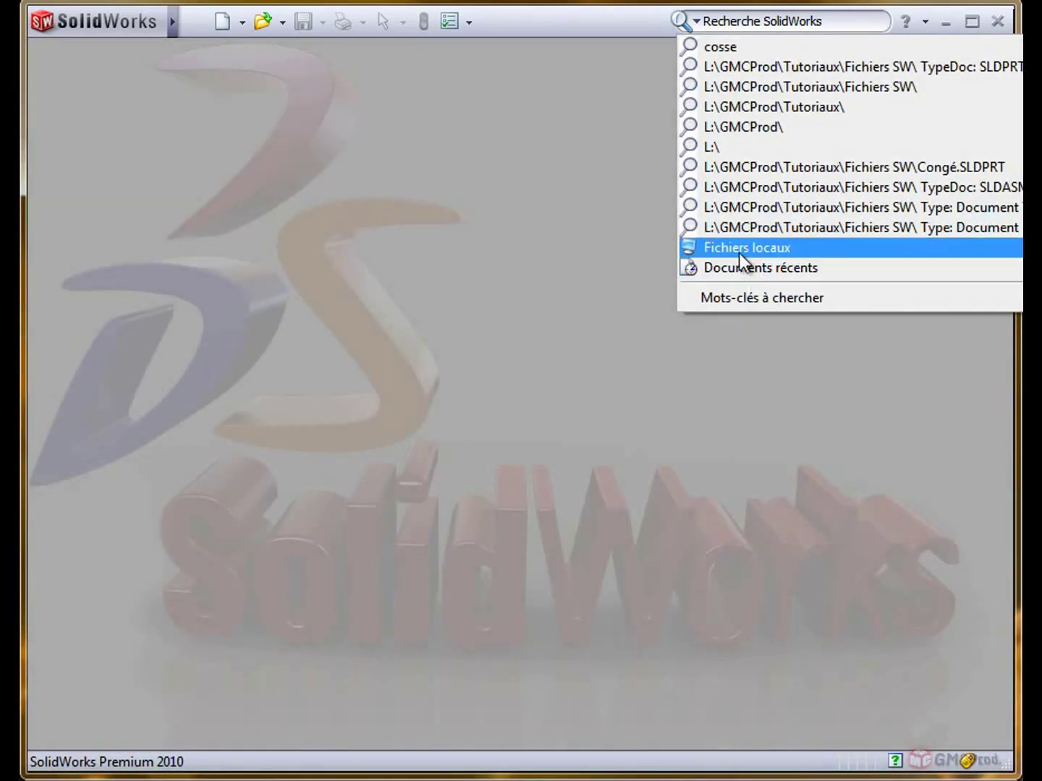
{"action": "left_click", "coordinate": [740, 249]}
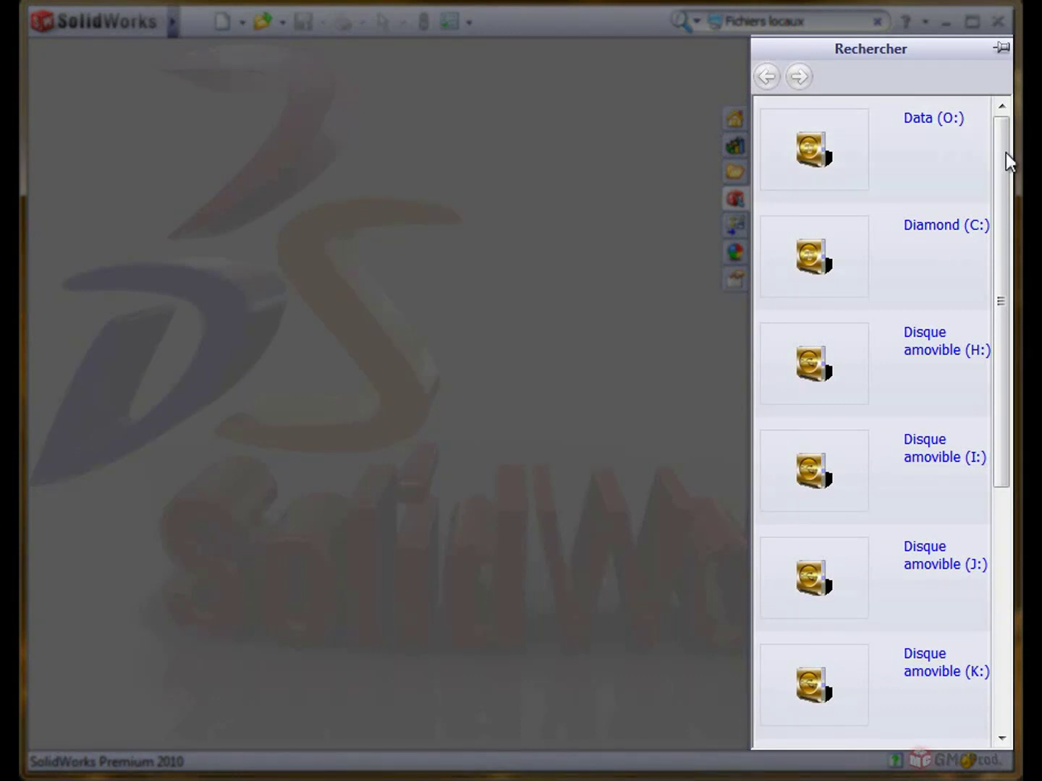
{"action": "scroll", "coordinate": [1005, 153], "scroll_direction": "down", "scroll_amount": 1}
{"action": "scroll", "coordinate": [1004, 152], "scroll_direction": "down", "scroll_amount": 3}
{"action": "scroll", "coordinate": [1004, 152], "scroll_direction": "down", "scroll_amount": 3}
{"action": "scroll", "coordinate": [1005, 153], "scroll_direction": "down", "scroll_amount": 3}
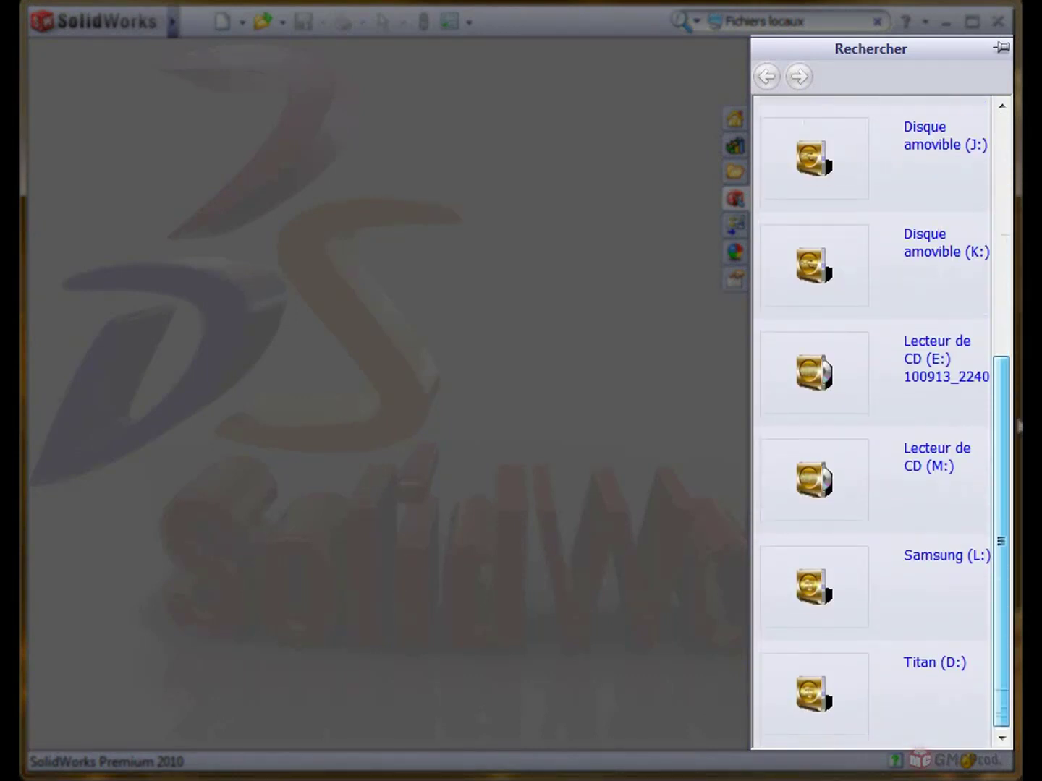
Pin the Rechercher pane open, then unpin it again
{"action": "left_click_drag", "start_coordinate": [1002, 388], "coordinate": [1001, 129]}
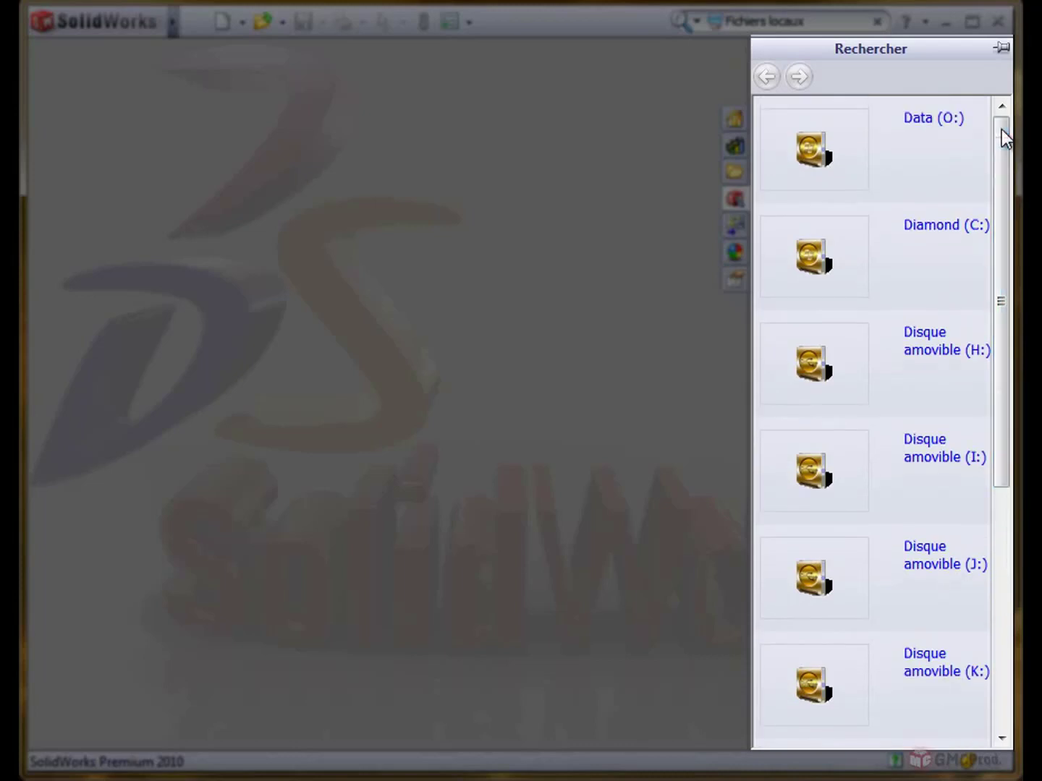
{"action": "left_click", "coordinate": [1001, 48]}
{"action": "left_click", "coordinate": [1002, 49]}
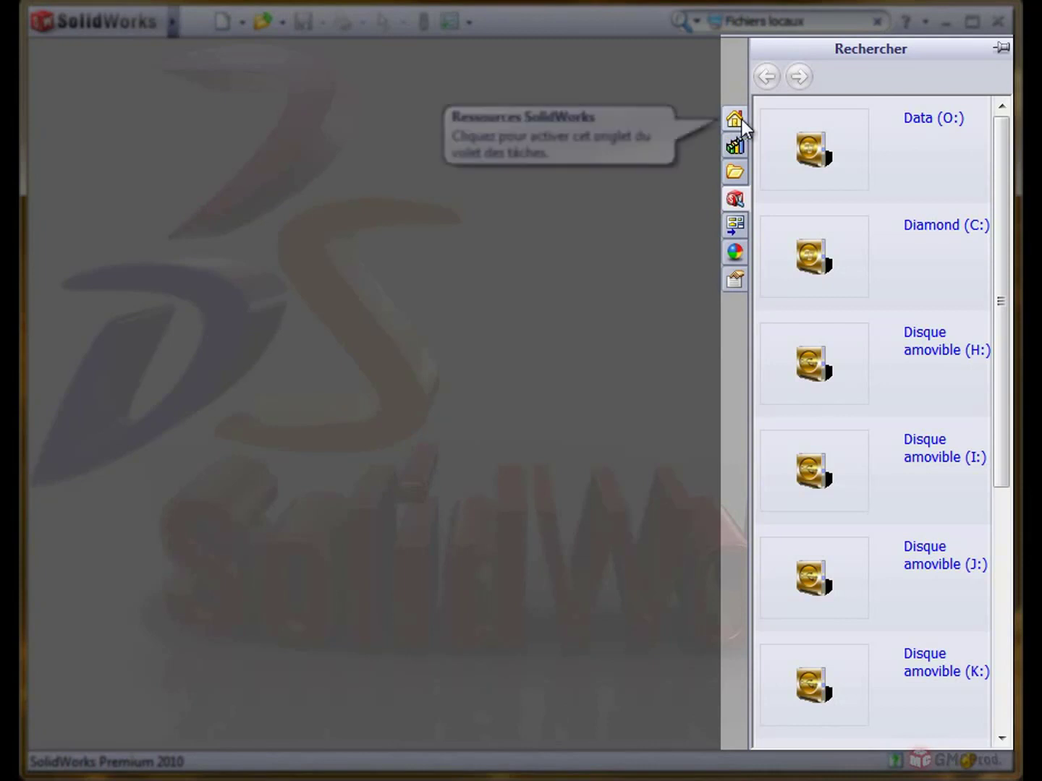
Browse SolidWorks Resources, show the next tip of the day, then open the Bibliothèque de conception
{"action": "left_click", "coordinate": [741, 120]}
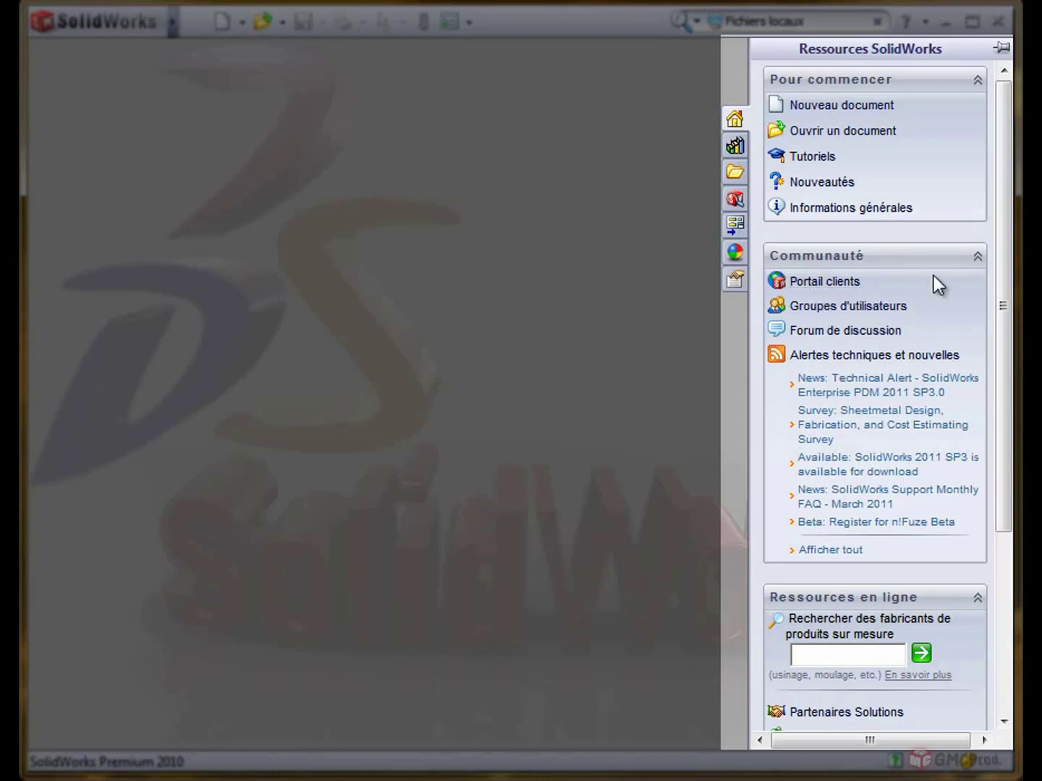
{"action": "left_click_drag", "start_coordinate": [1004, 351], "coordinate": [1007, 532]}
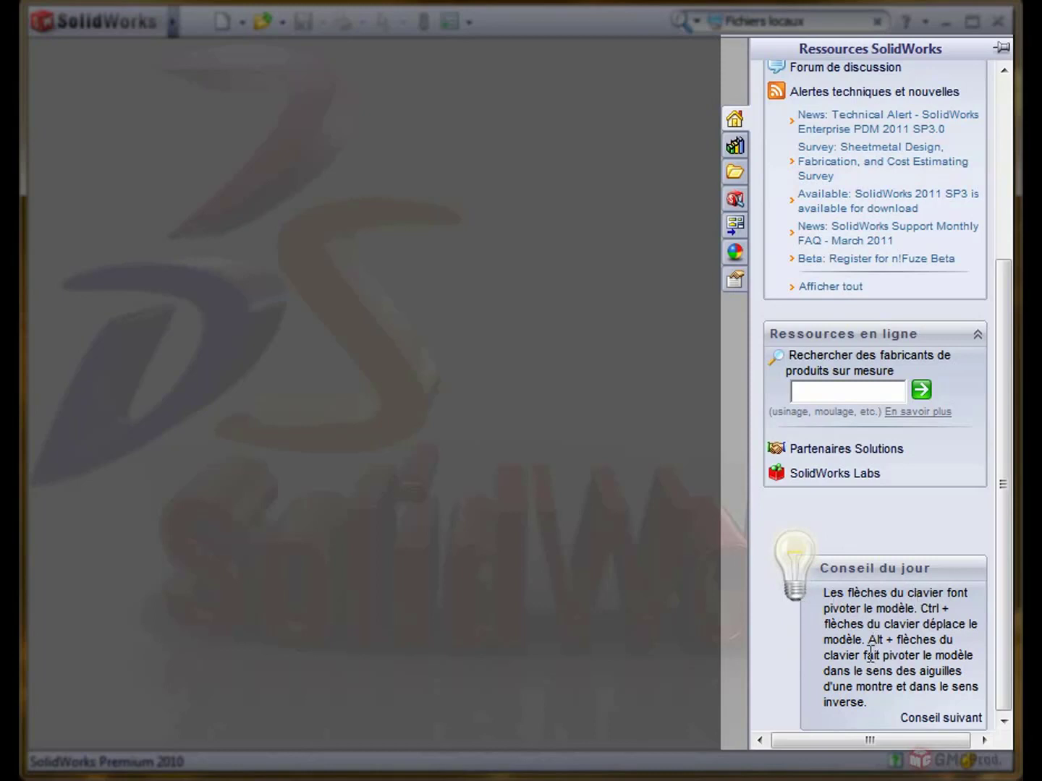
{"action": "left_click", "coordinate": [915, 720]}
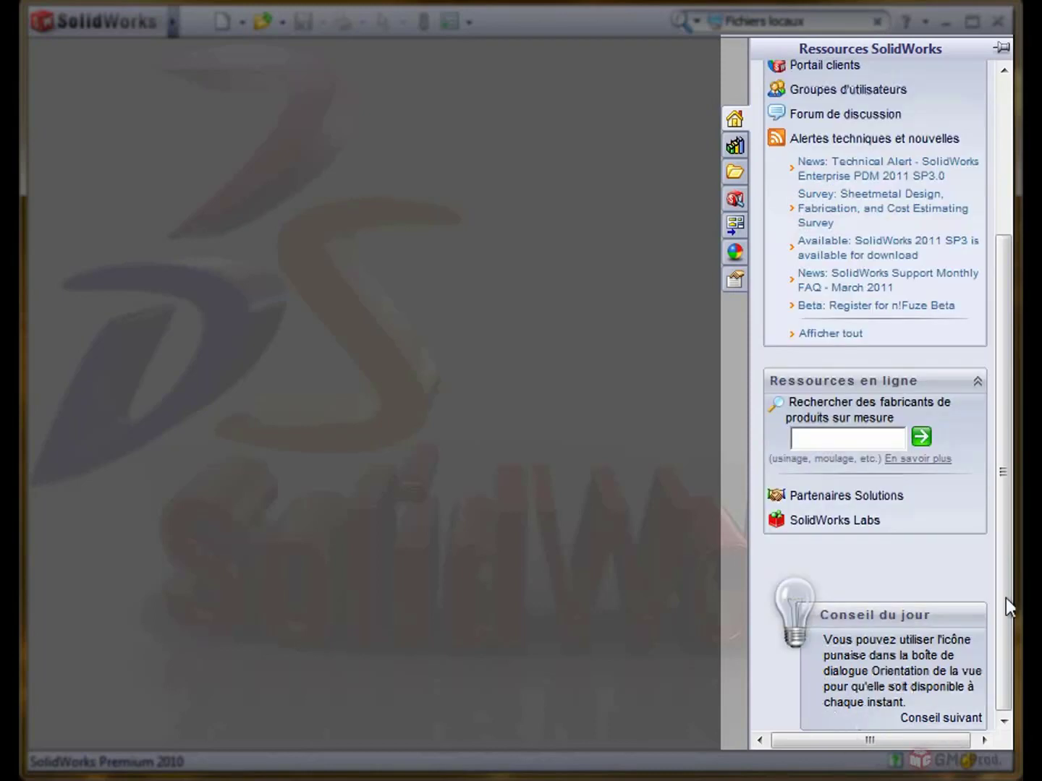
{"action": "left_click_drag", "start_coordinate": [1006, 596], "coordinate": [1004, 413]}
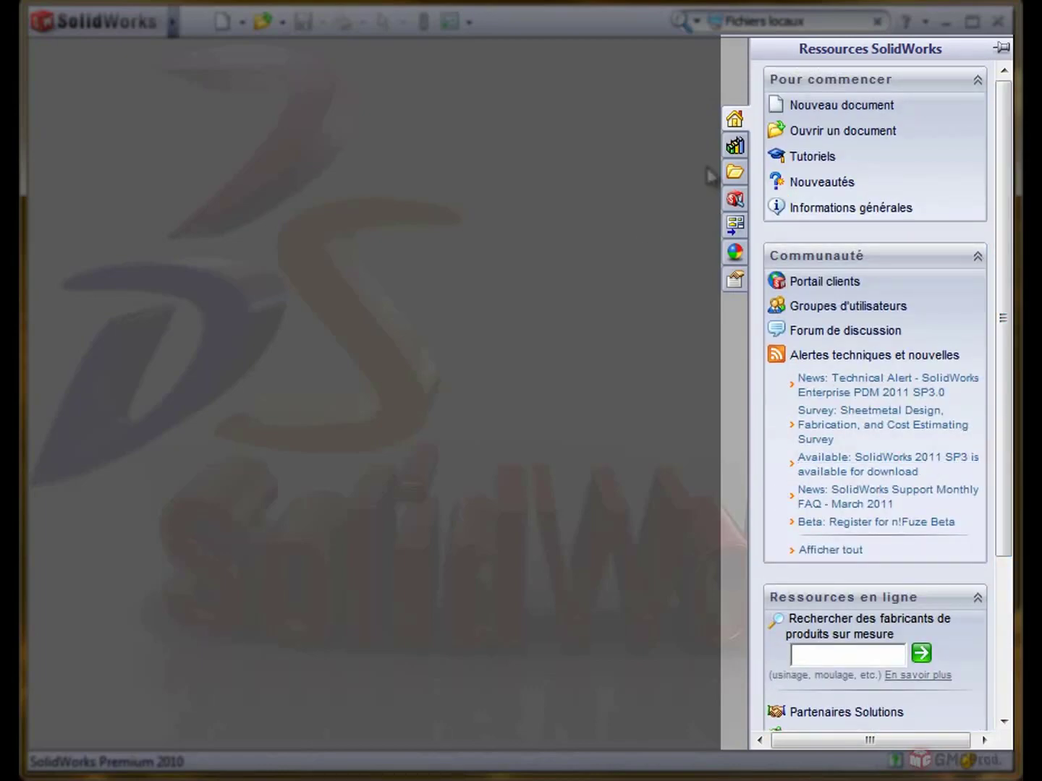
{"action": "left_click", "coordinate": [737, 147]}
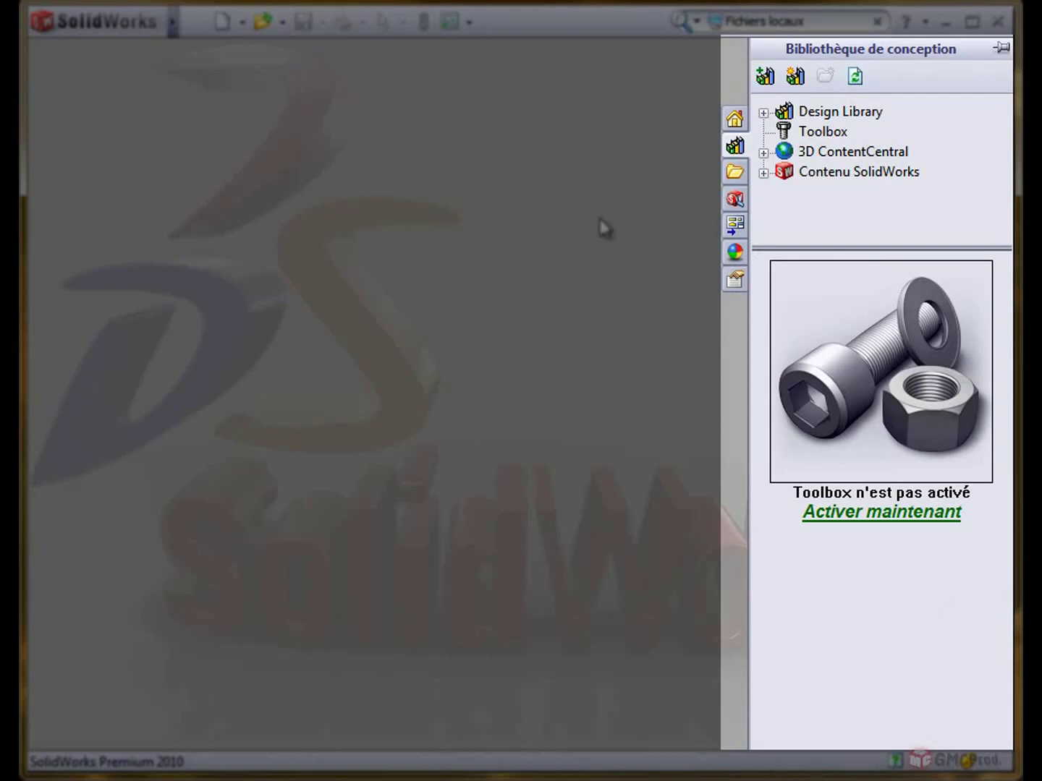
Visit the File Explorer, View Palette, Appearances/Scenes and Custom Properties panes, then return to Ressources SolidWorks
{"action": "left_click", "coordinate": [736, 172]}
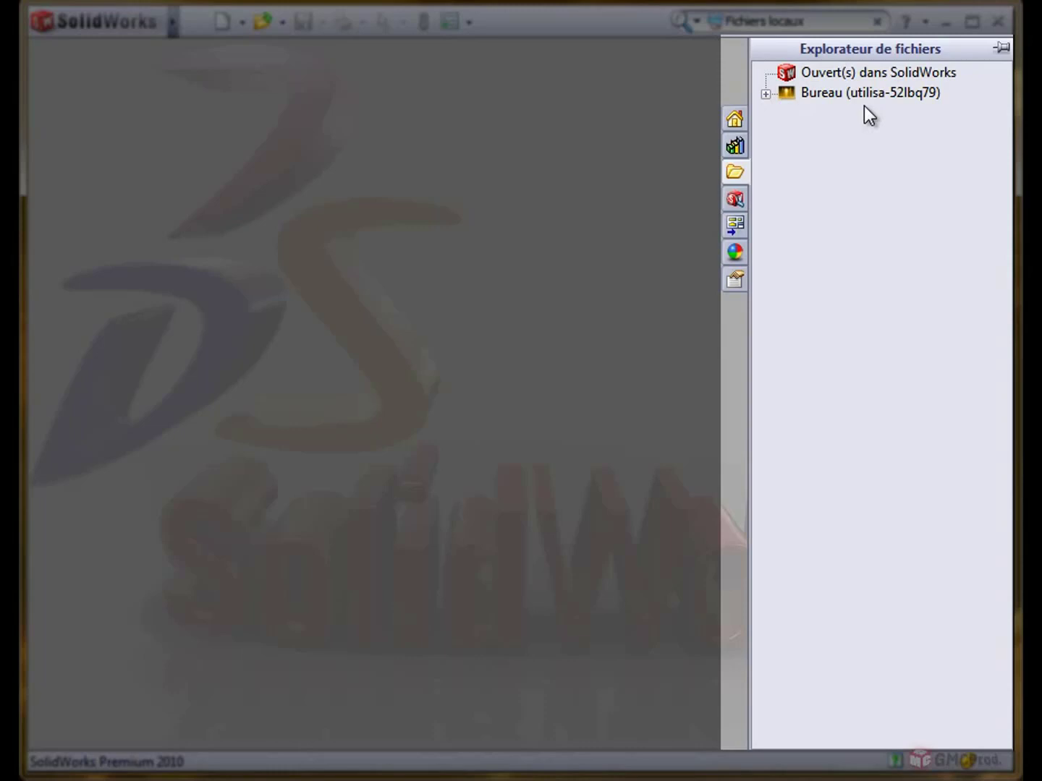
{"action": "left_click", "coordinate": [734, 225]}
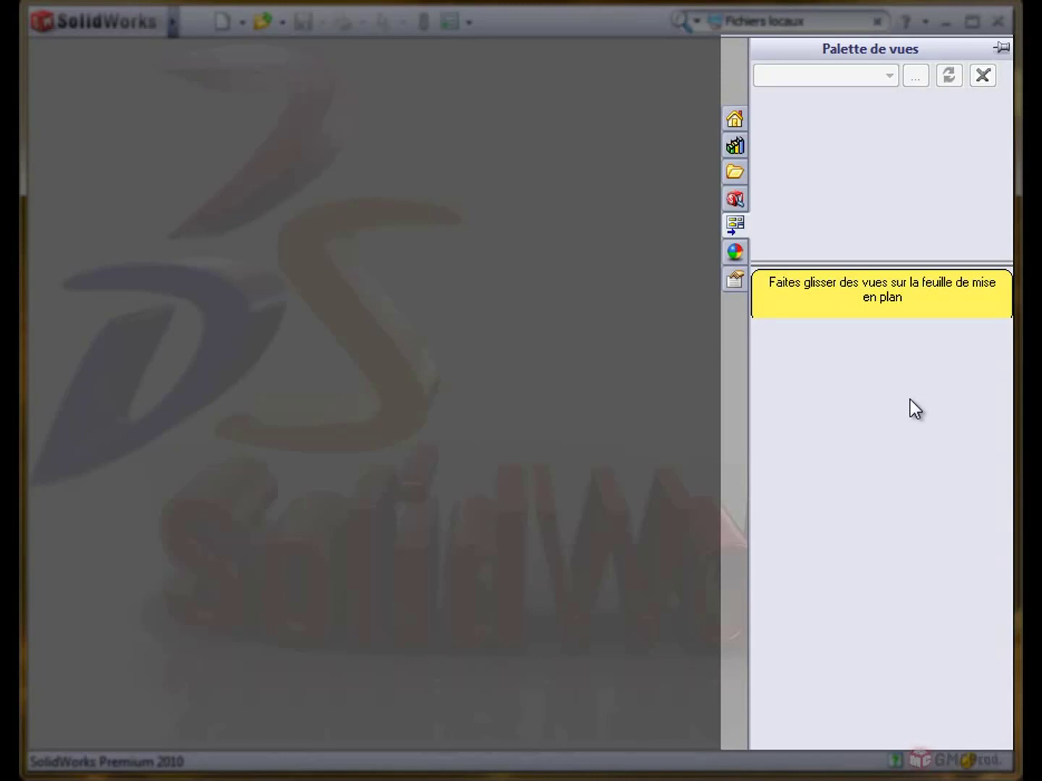
{"action": "left_click", "coordinate": [735, 251]}
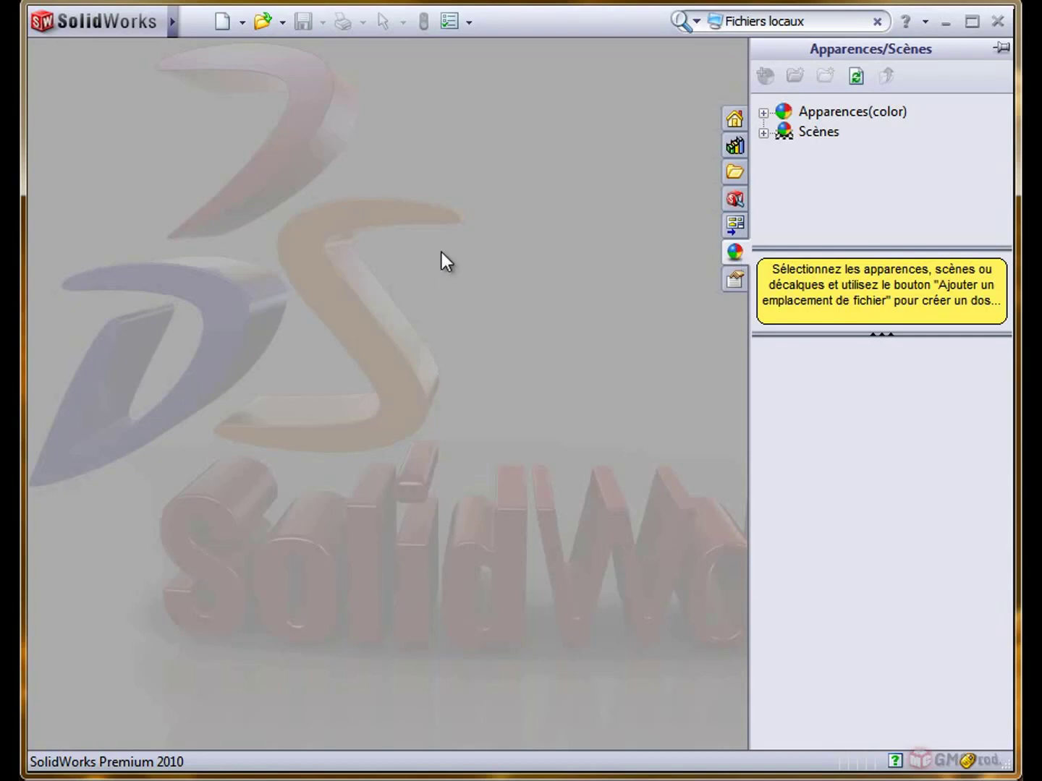
{"action": "left_click", "coordinate": [734, 280]}
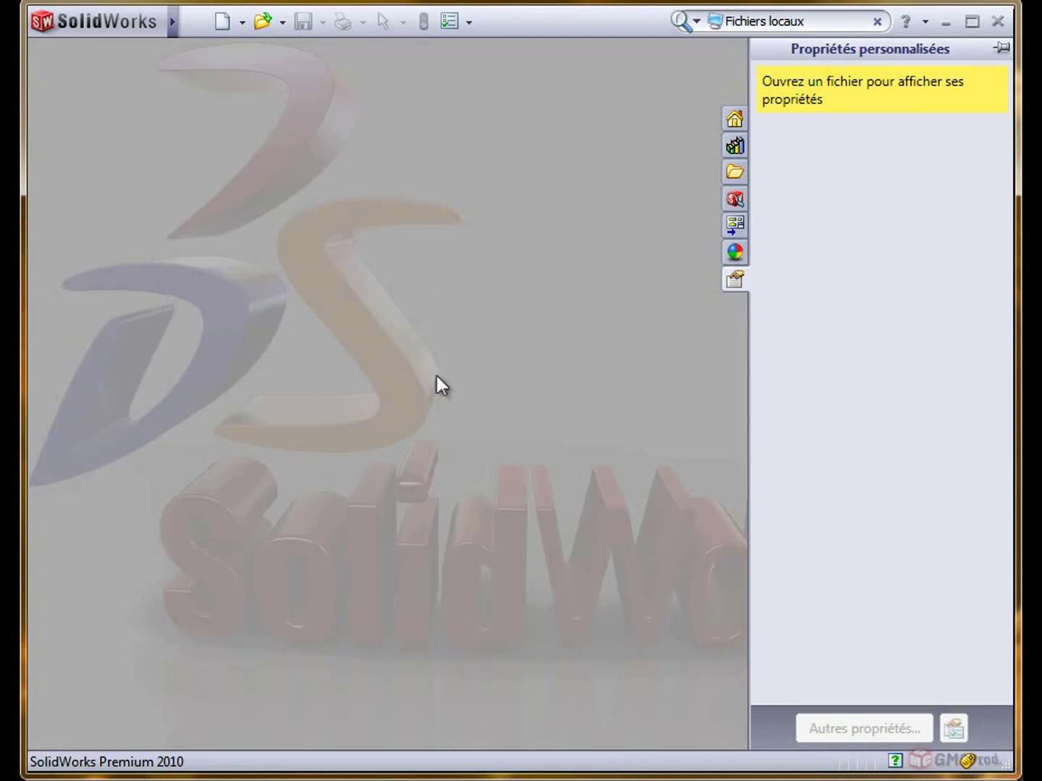
{"action": "left_click", "coordinate": [734, 118]}
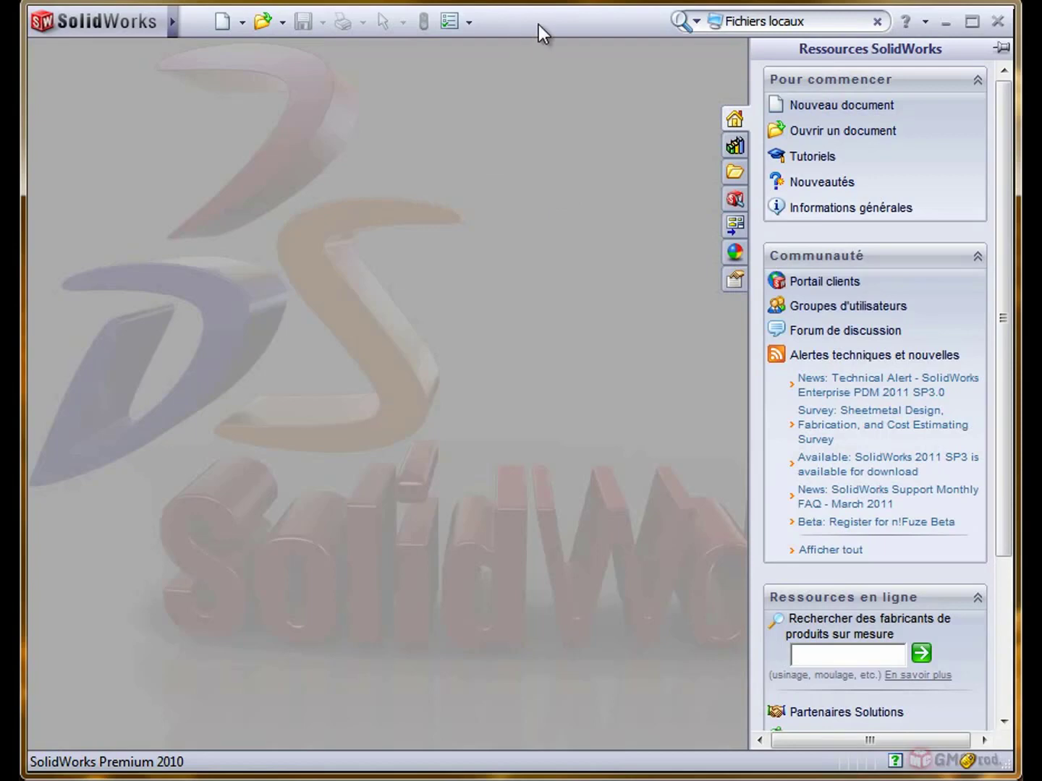
Uncheck Volet des tâches to hide the task pane, then re-check it to restore it
{"action": "right_click", "coordinate": [520, 19]}
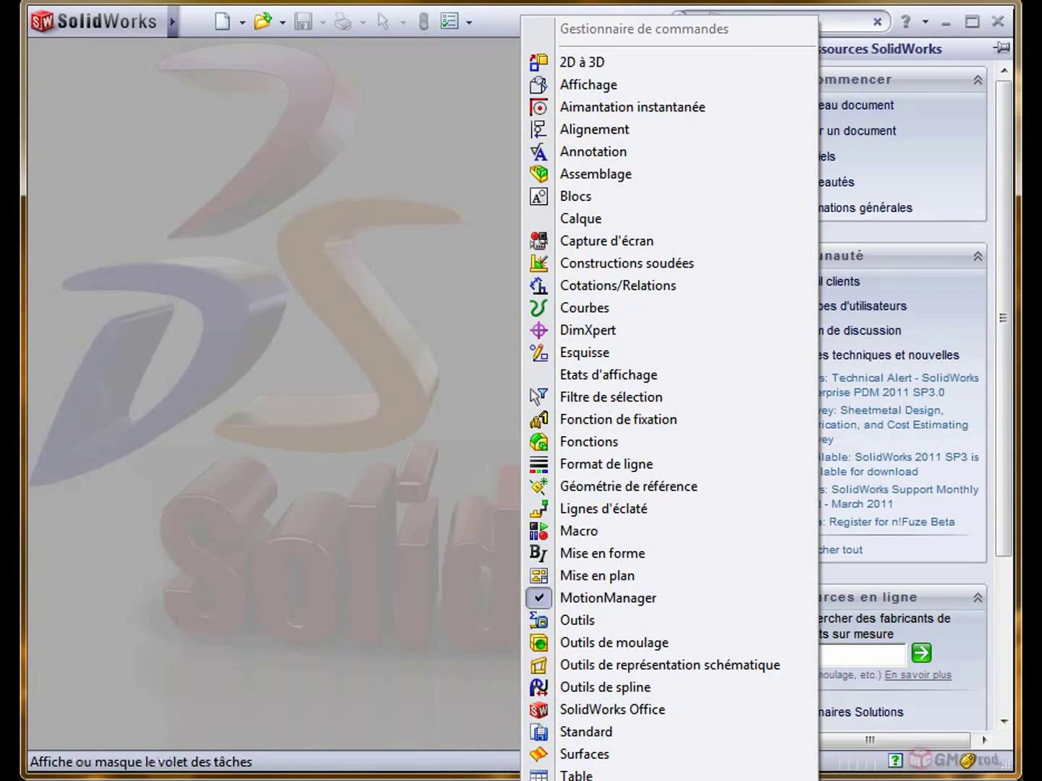
{"action": "left_click", "coordinate": [290, 262]}
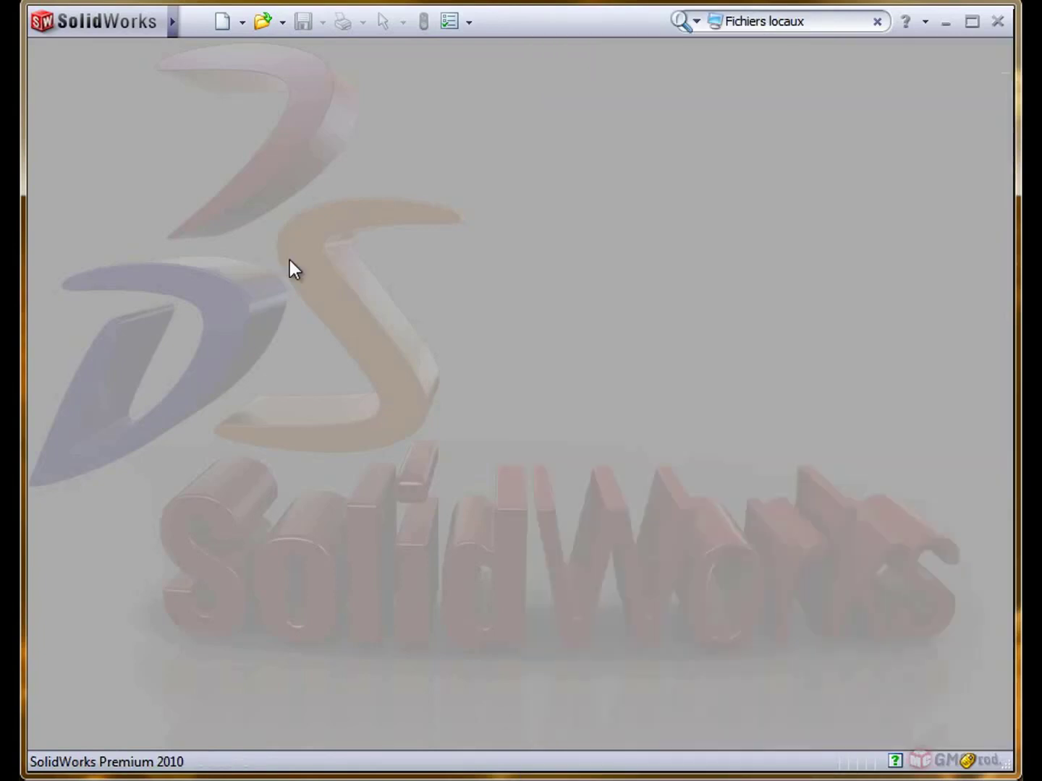
{"action": "right_click", "coordinate": [550, 26]}
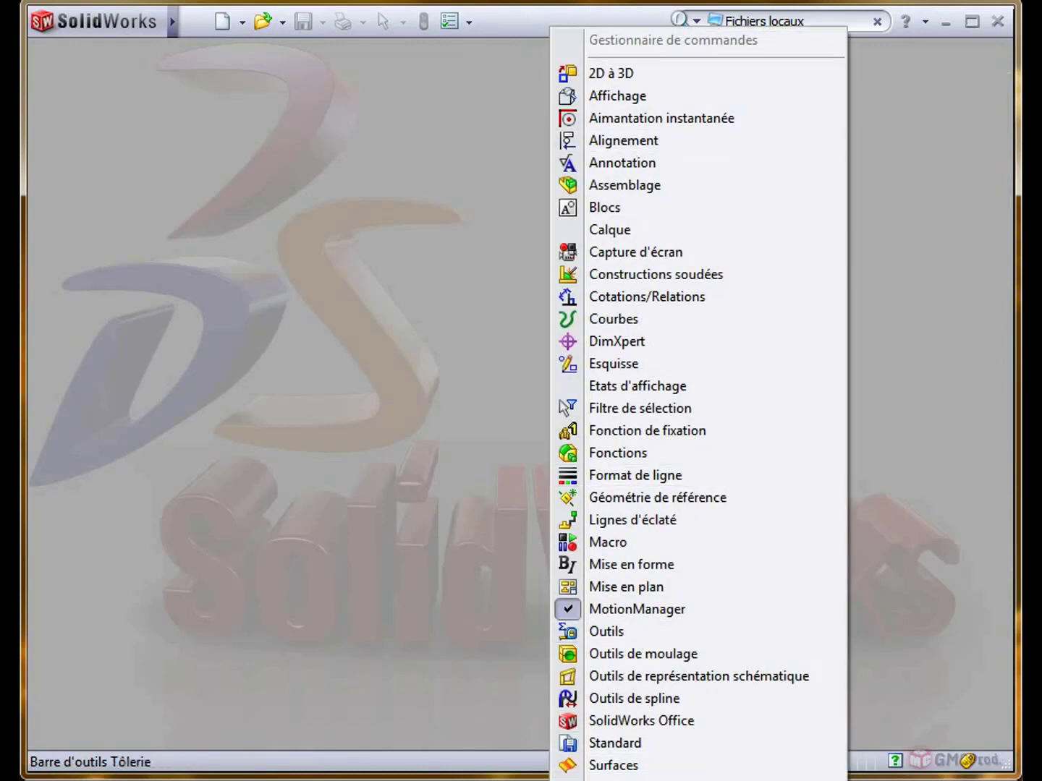
{"action": "left_click", "coordinate": [621, 776]}
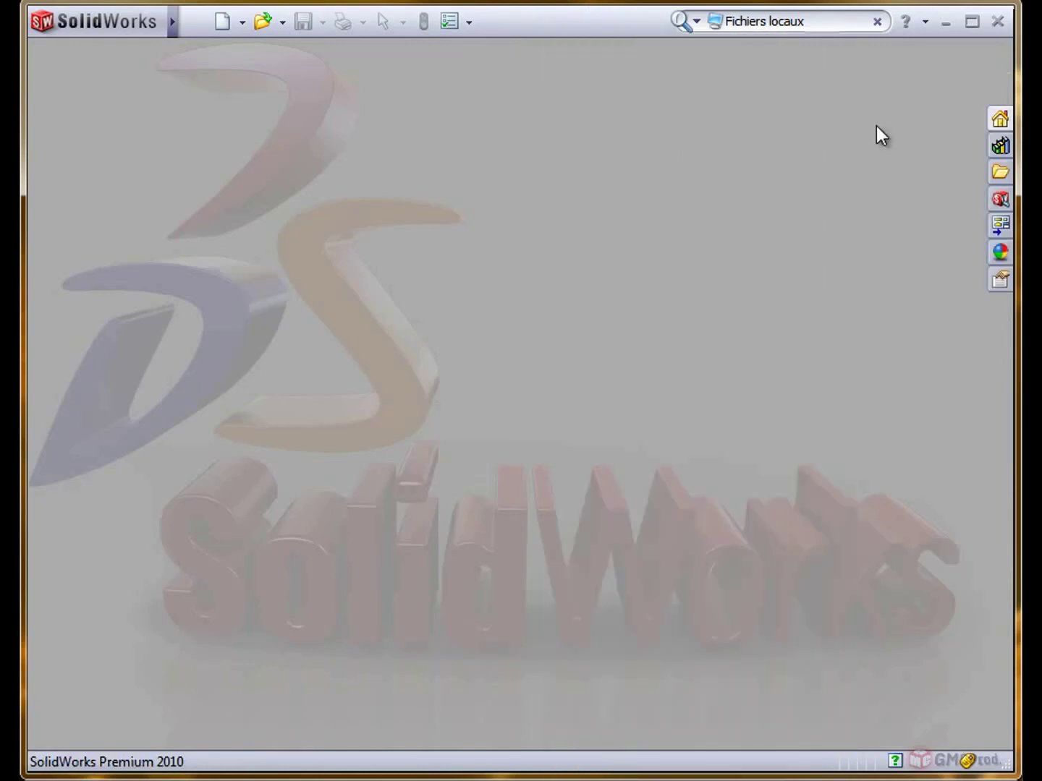
{"action": "left_click", "coordinate": [1000, 120]}
Review the recent documents from the Open dropdown, then bring up the Nouveau document dialog
{"action": "left_click", "coordinate": [244, 23]}
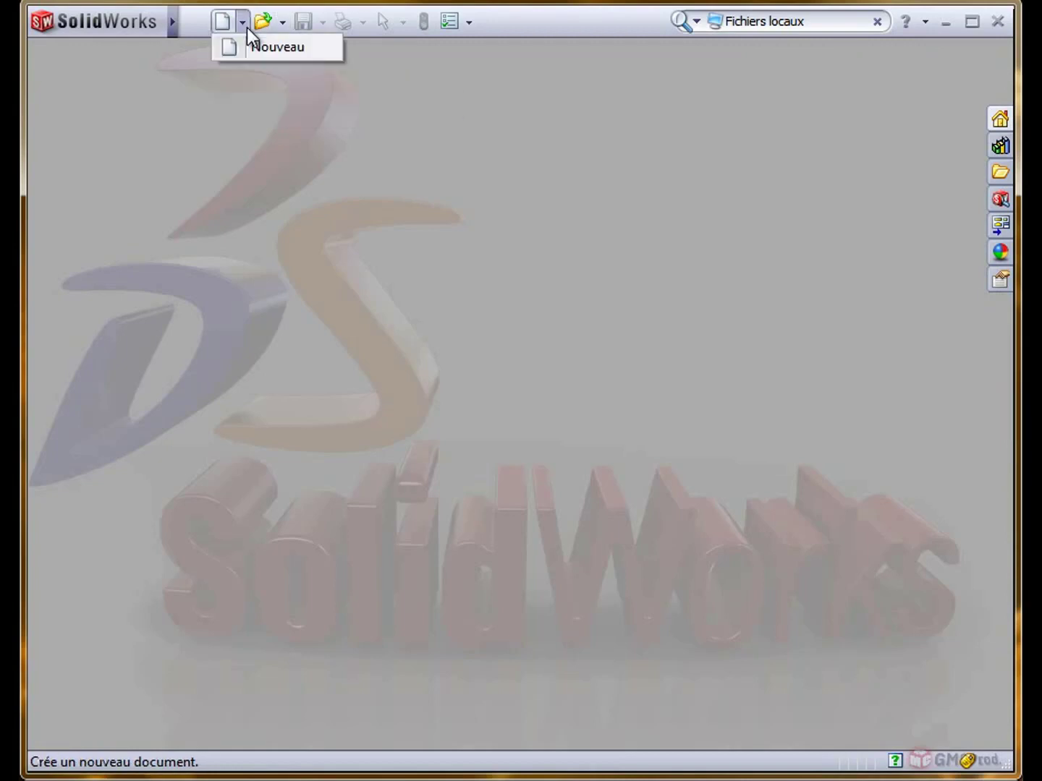
{"action": "left_click", "coordinate": [261, 78]}
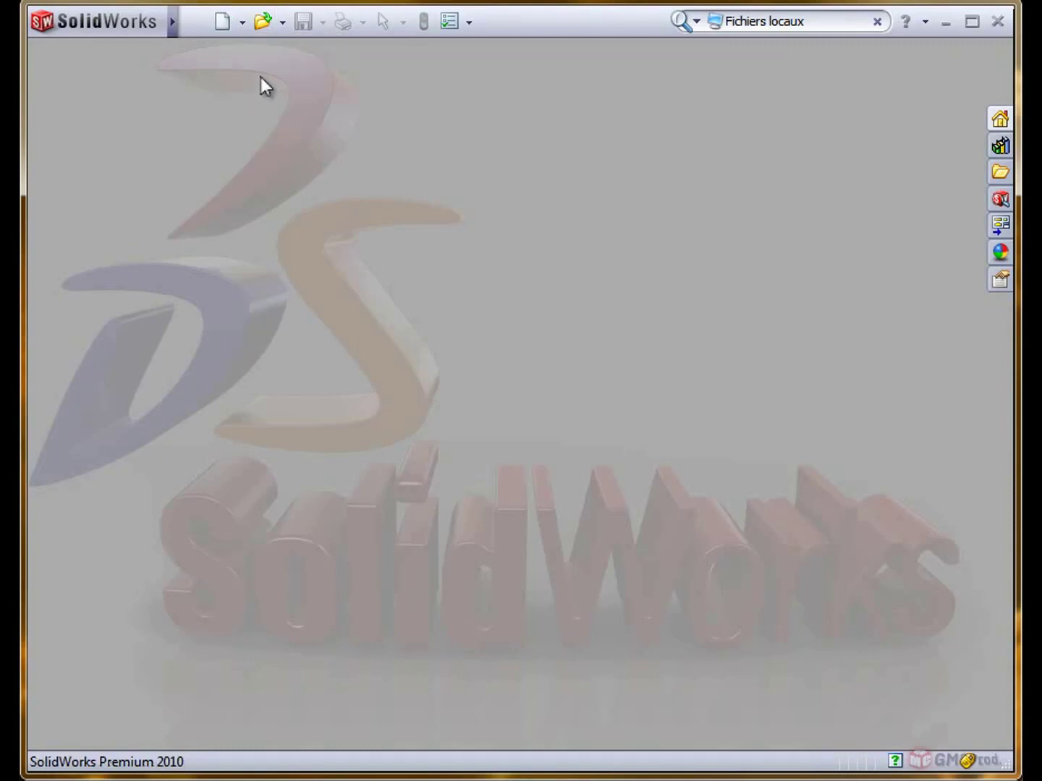
{"action": "left_click", "coordinate": [283, 23]}
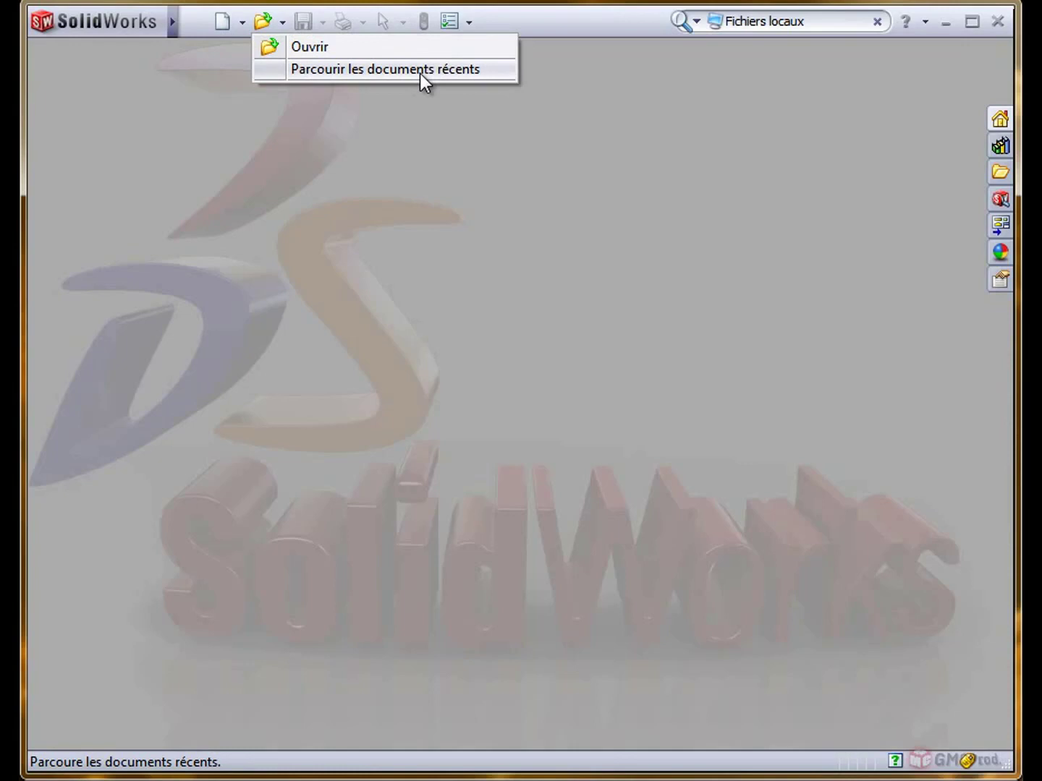
{"action": "left_click", "coordinate": [308, 71]}
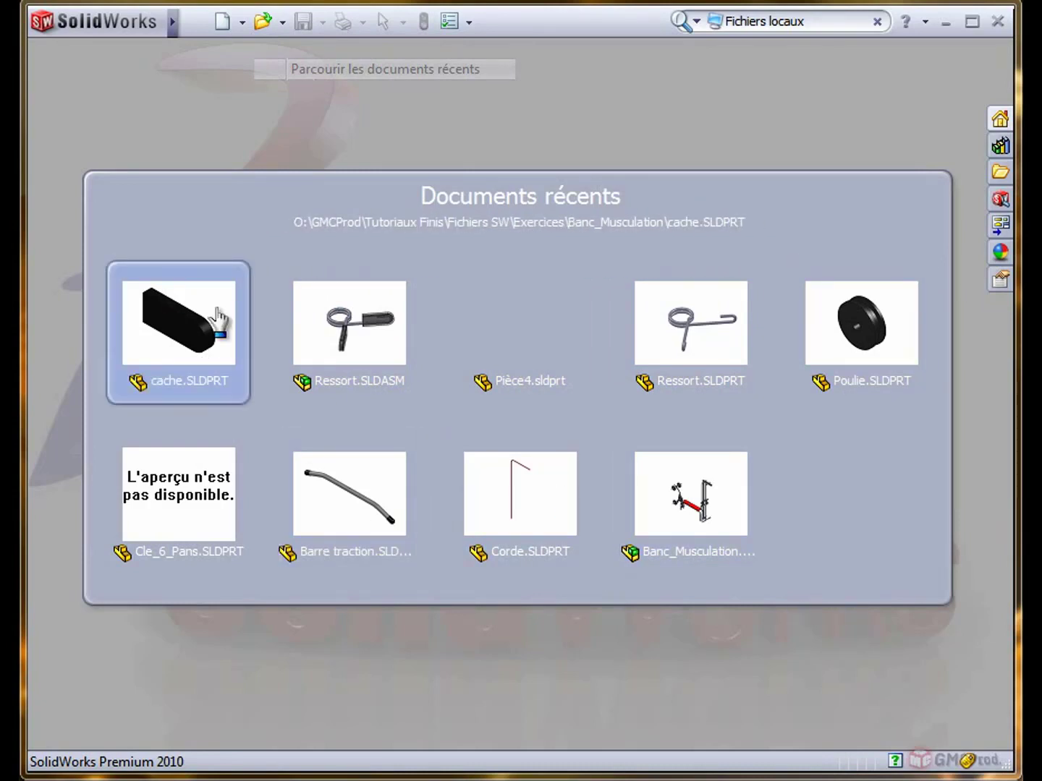
{"action": "left_click", "coordinate": [239, 153]}
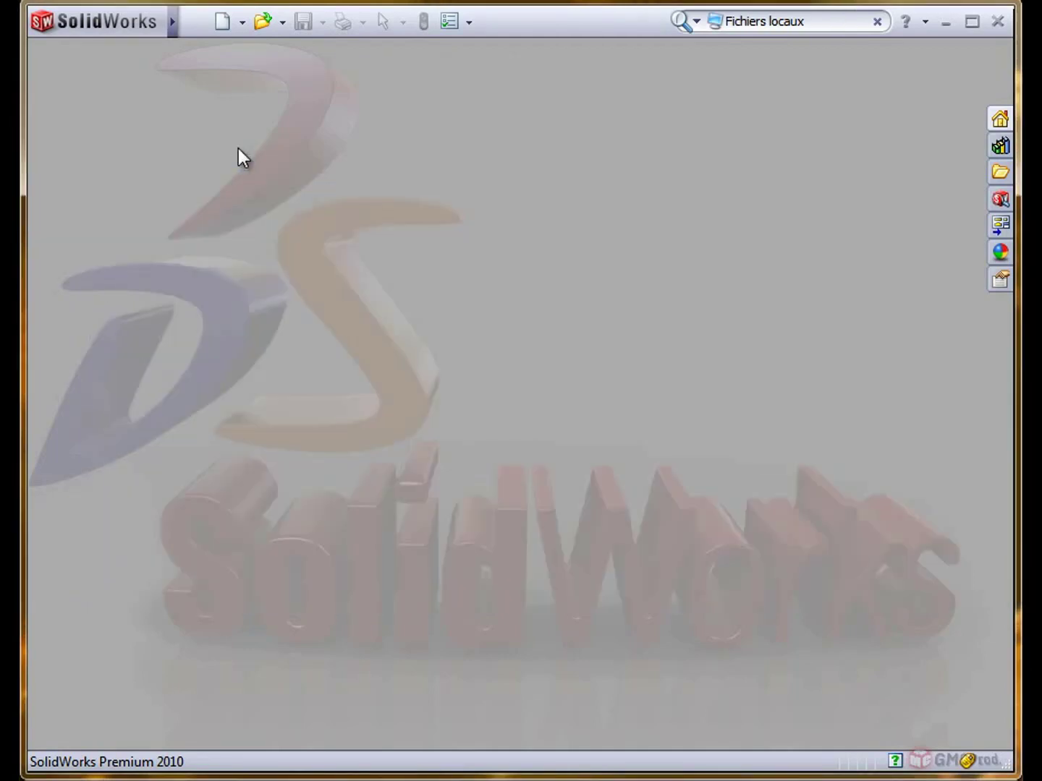
{"action": "left_click", "coordinate": [242, 25]}
{"action": "left_click", "coordinate": [240, 43]}
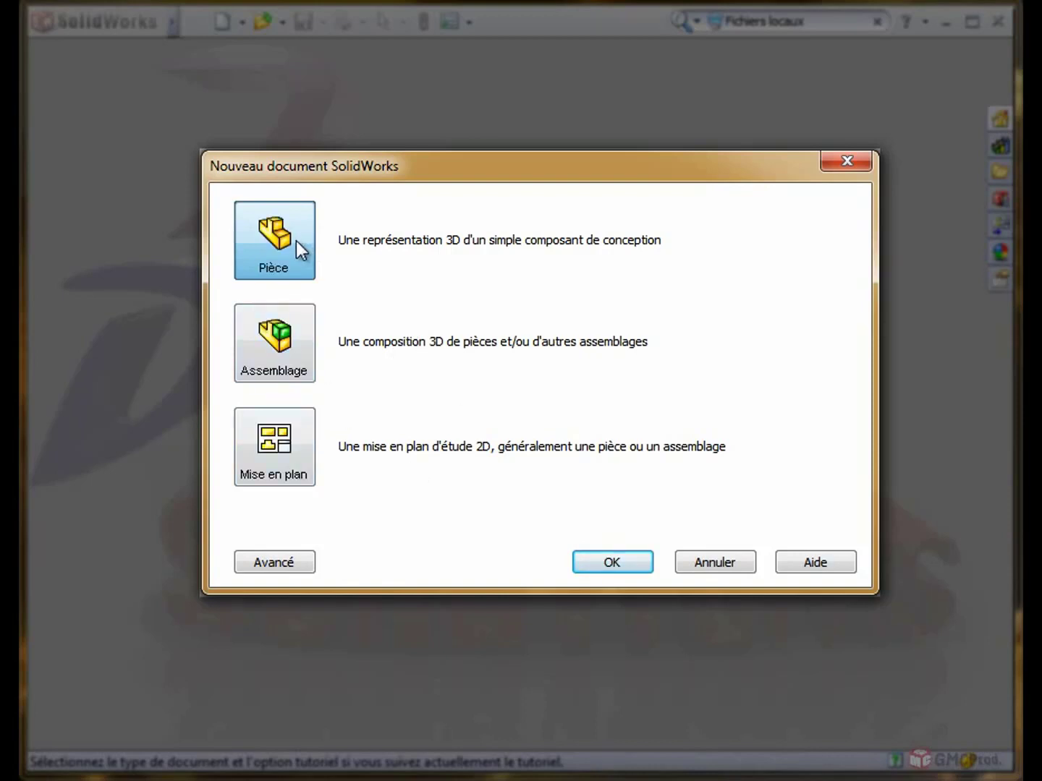
Compare document types and the Avancé/Novice views, then create a new Pièce document (Pièce2)
{"action": "left_click", "coordinate": [299, 359]}
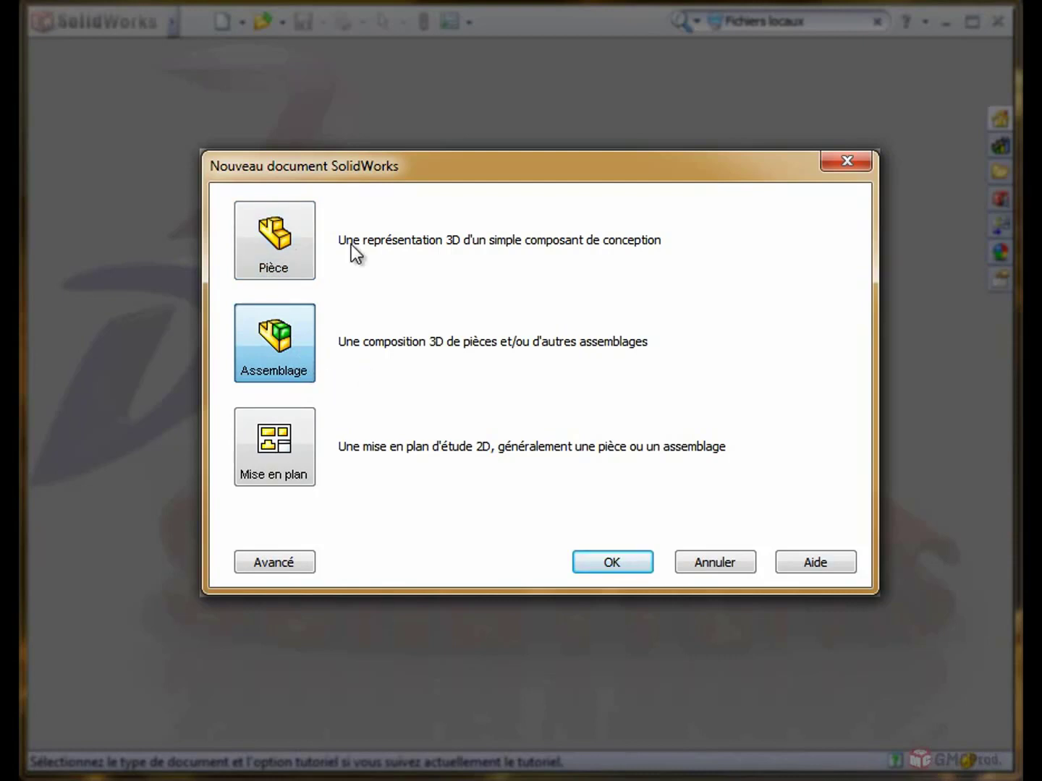
{"action": "left_click", "coordinate": [297, 217]}
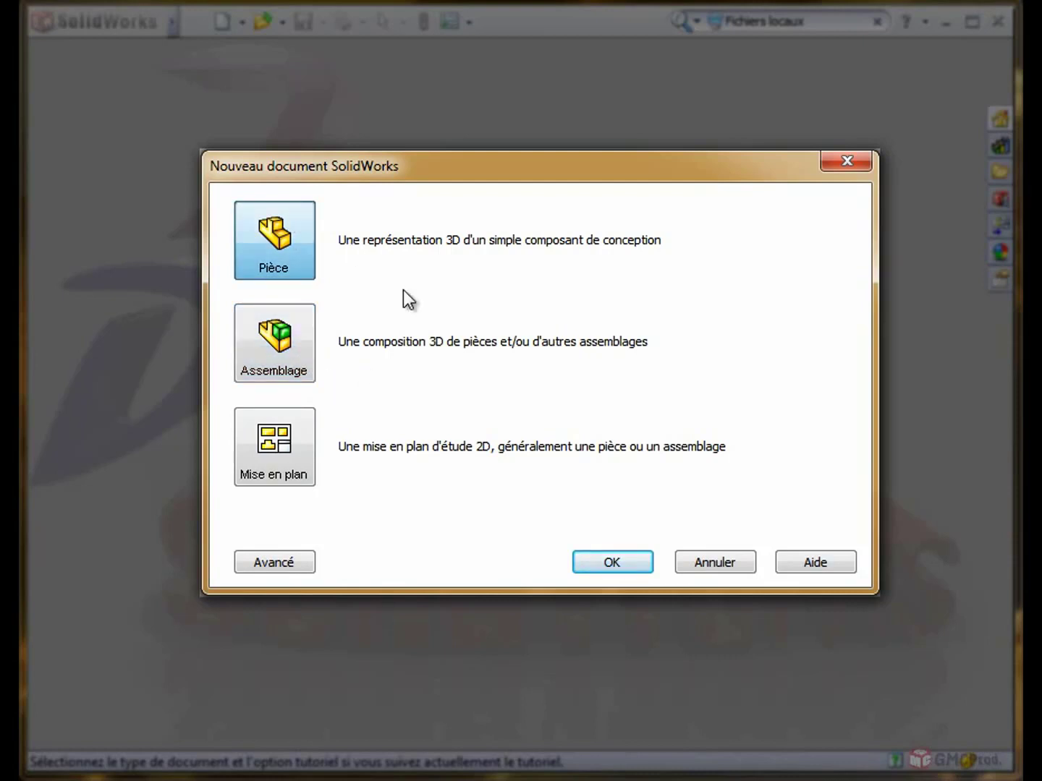
{"action": "left_click", "coordinate": [308, 449]}
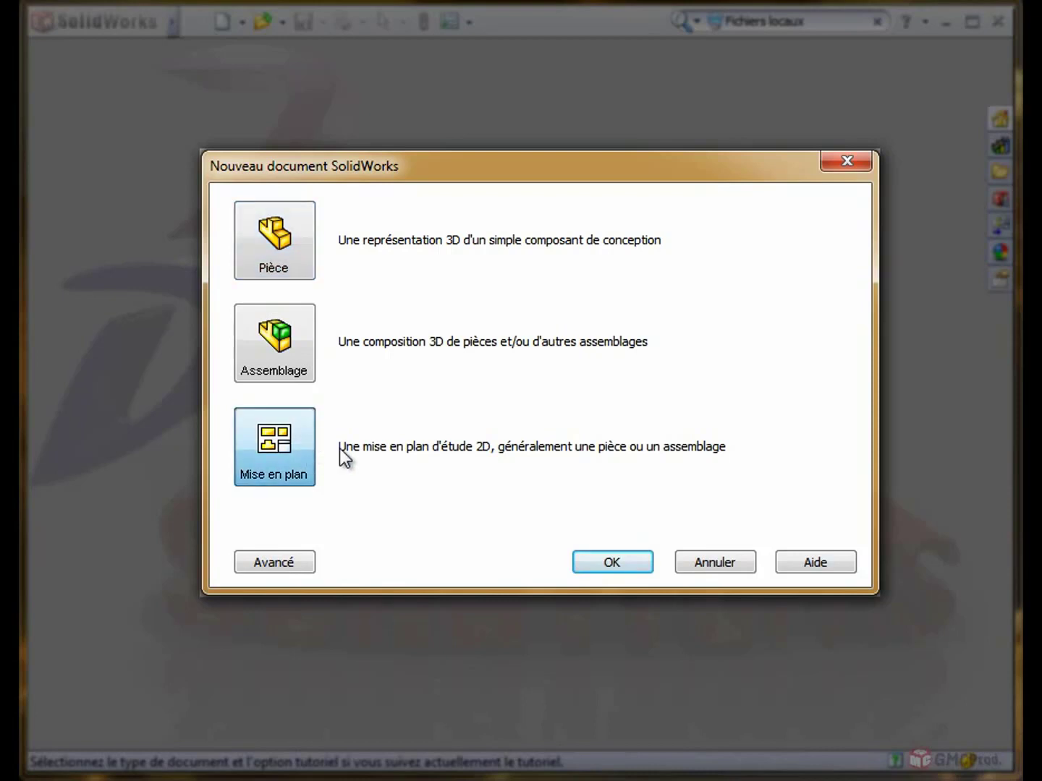
{"action": "left_click", "coordinate": [294, 246]}
{"action": "left_click", "coordinate": [297, 354]}
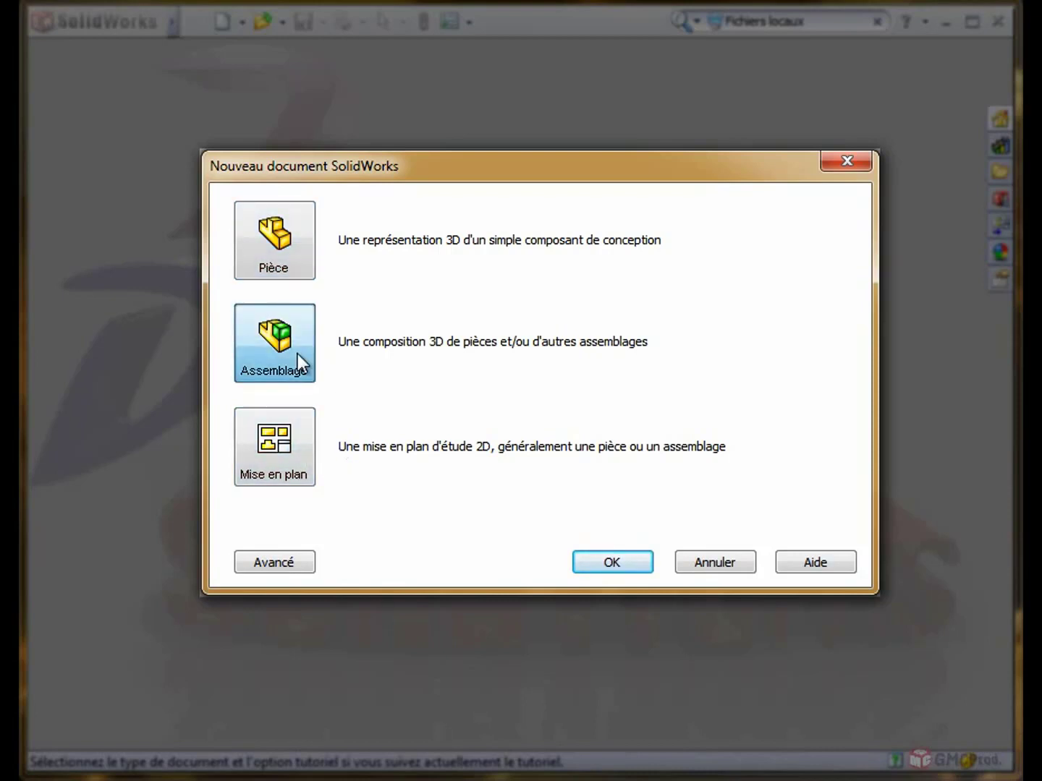
{"action": "left_click", "coordinate": [274, 564]}
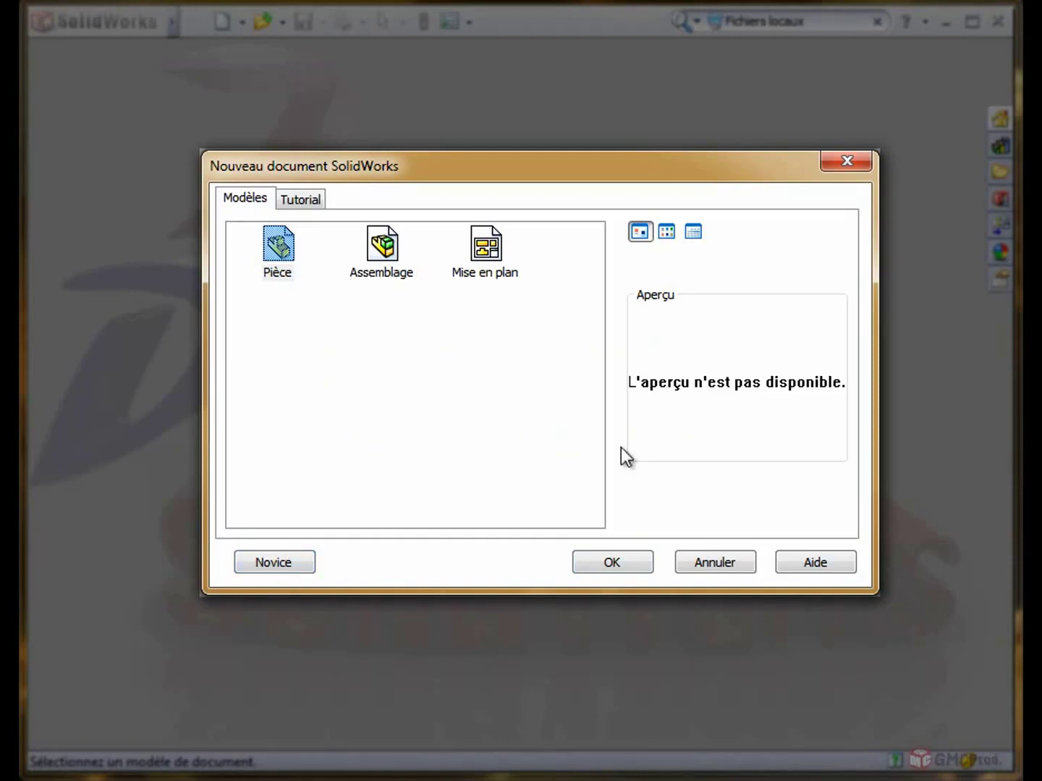
{"action": "left_click", "coordinate": [282, 564]}
{"action": "left_click", "coordinate": [296, 221]}
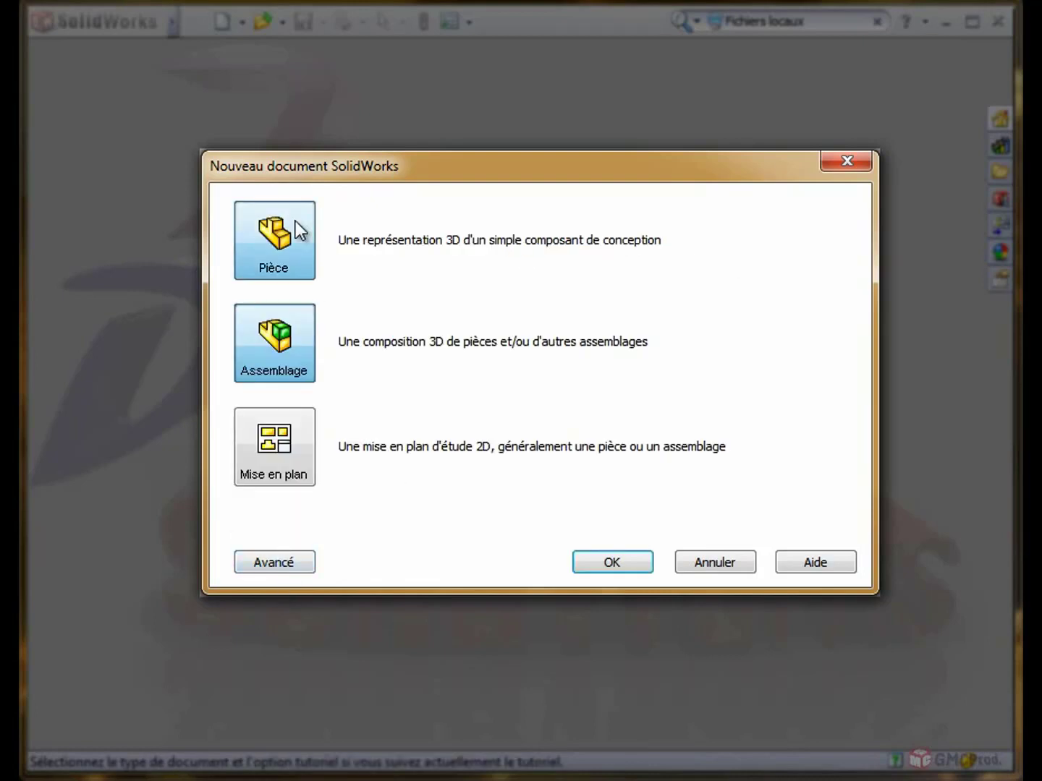
{"action": "left_click", "coordinate": [644, 560]}
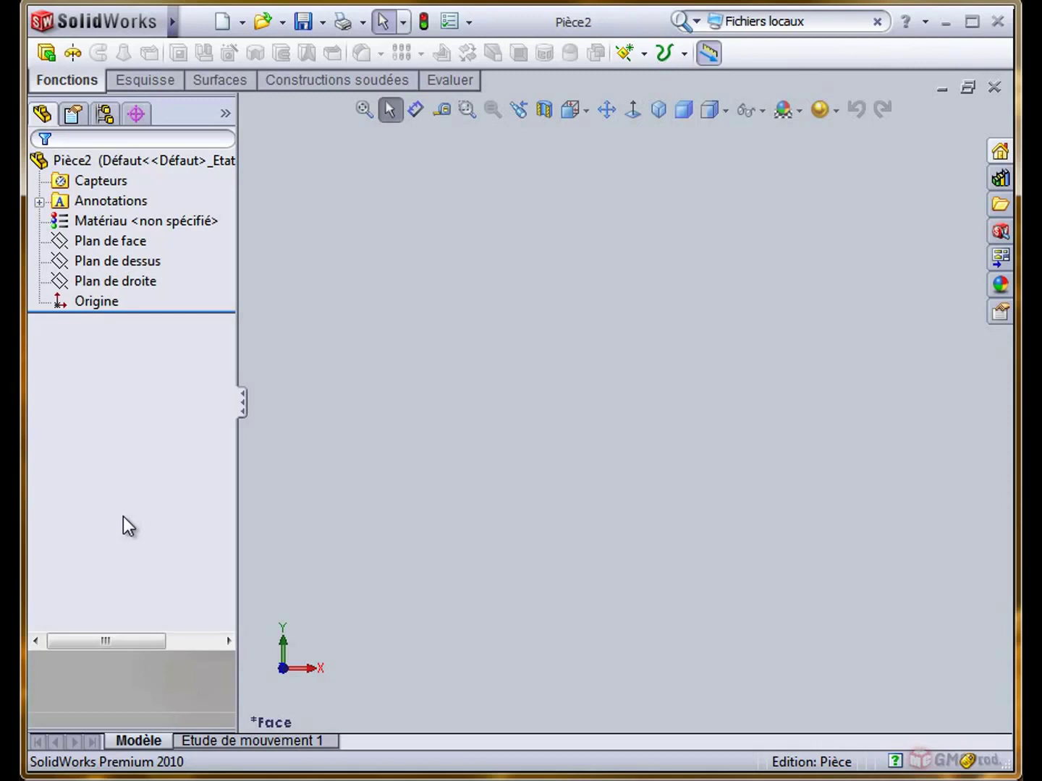
{"action": "left_click", "coordinate": [245, 403]}
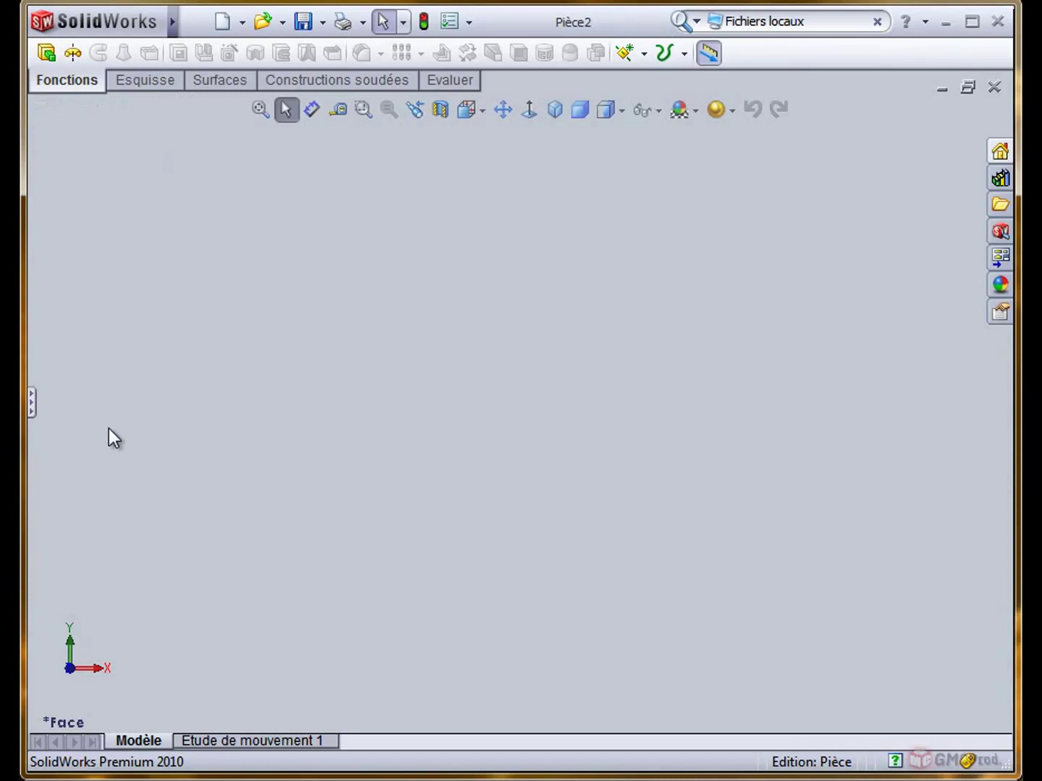
{"action": "left_click", "coordinate": [32, 405]}
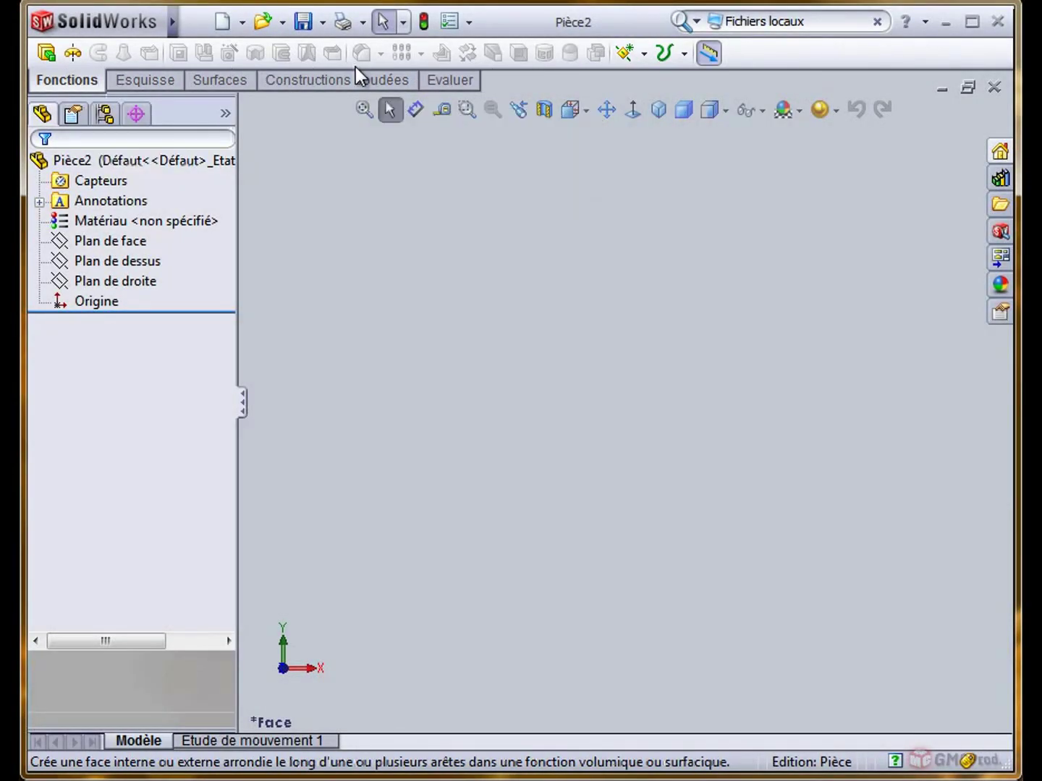
Toggle the Gestionnaire de commandes off and on, then enable large buttons with text labels
{"action": "right_click", "coordinate": [506, 26]}
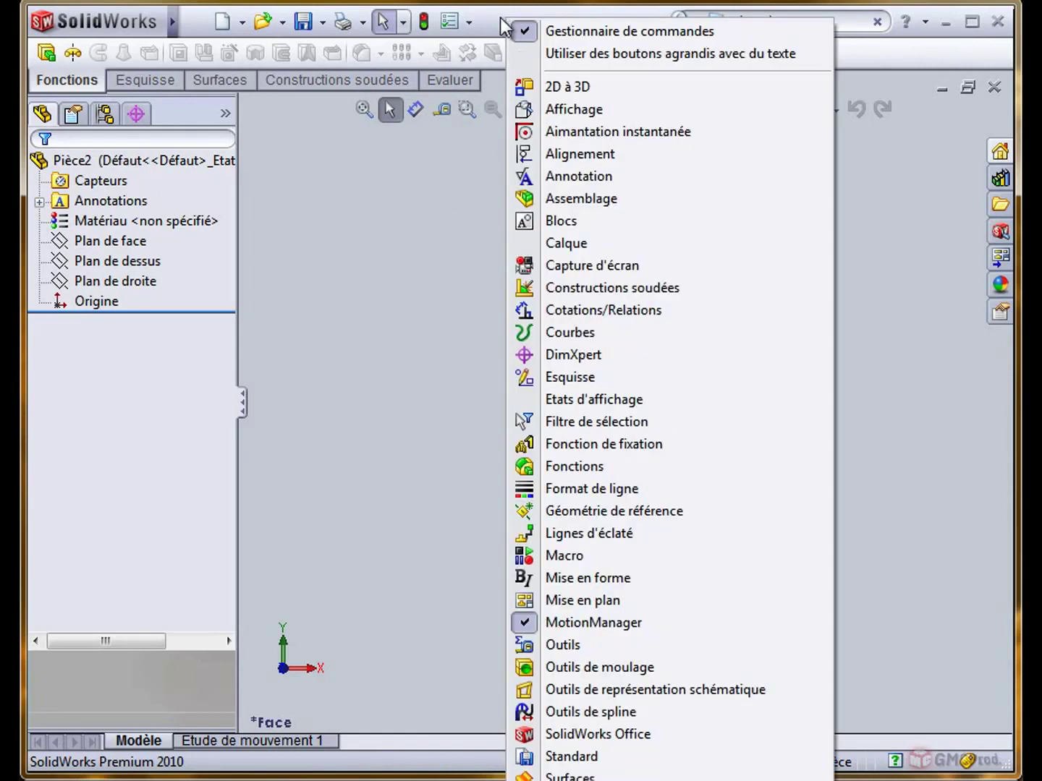
{"action": "left_click", "coordinate": [598, 35]}
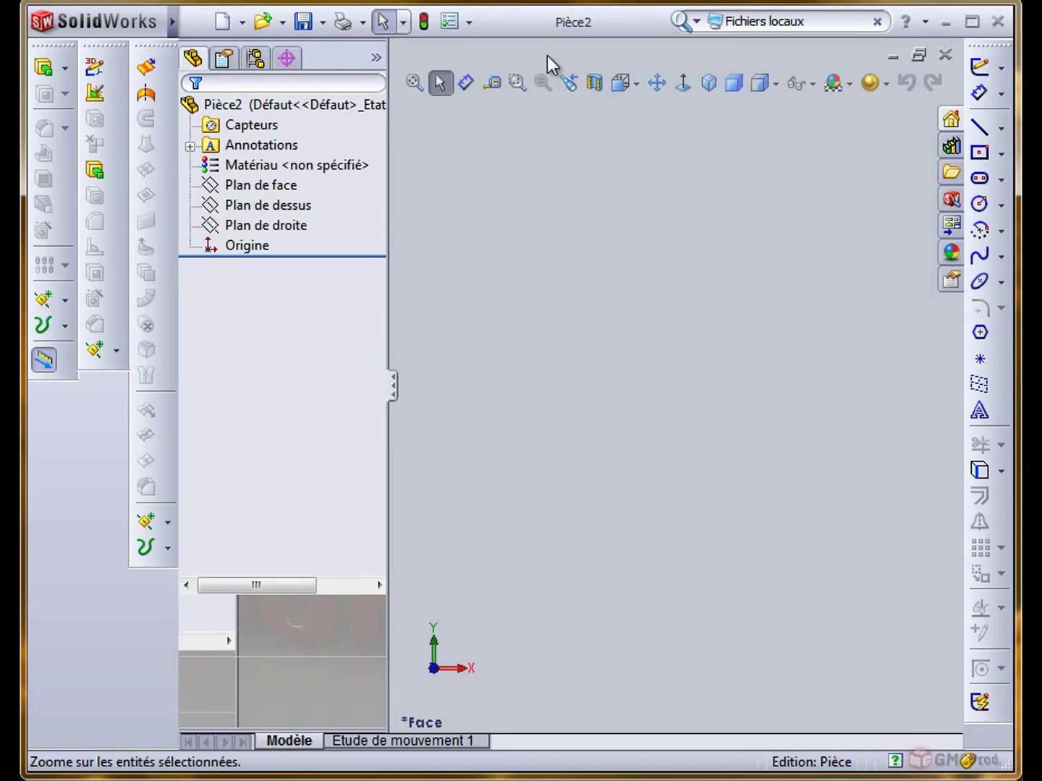
{"action": "right_click", "coordinate": [518, 21]}
{"action": "left_click", "coordinate": [575, 38]}
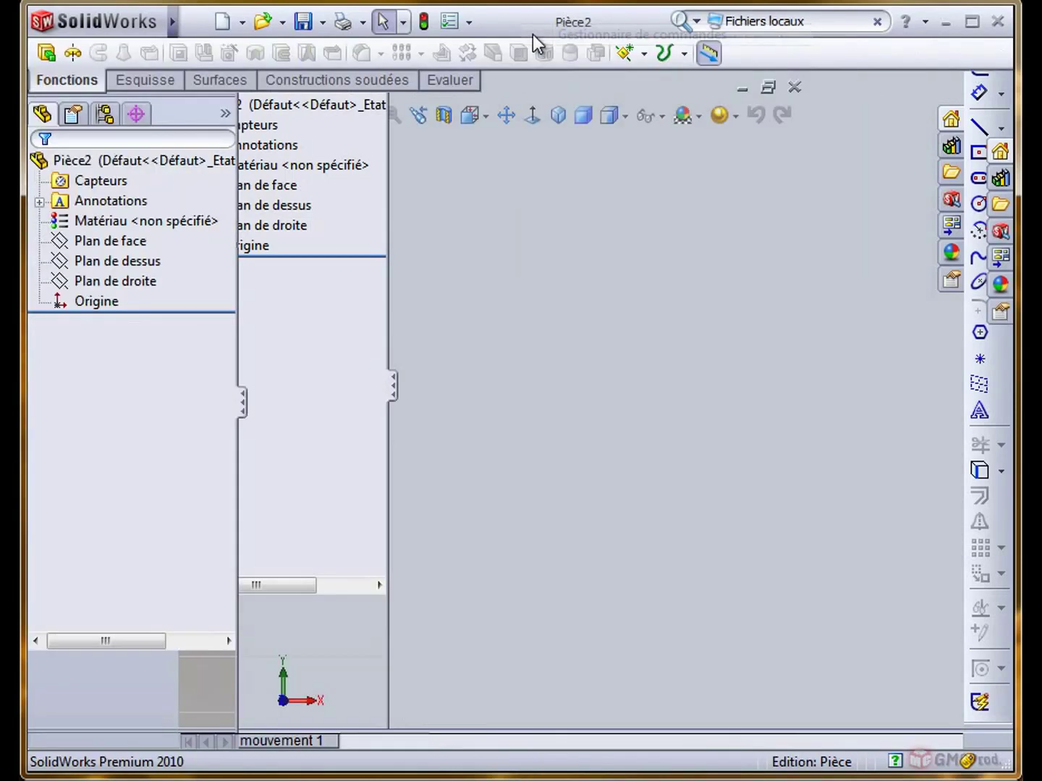
{"action": "right_click", "coordinate": [495, 18]}
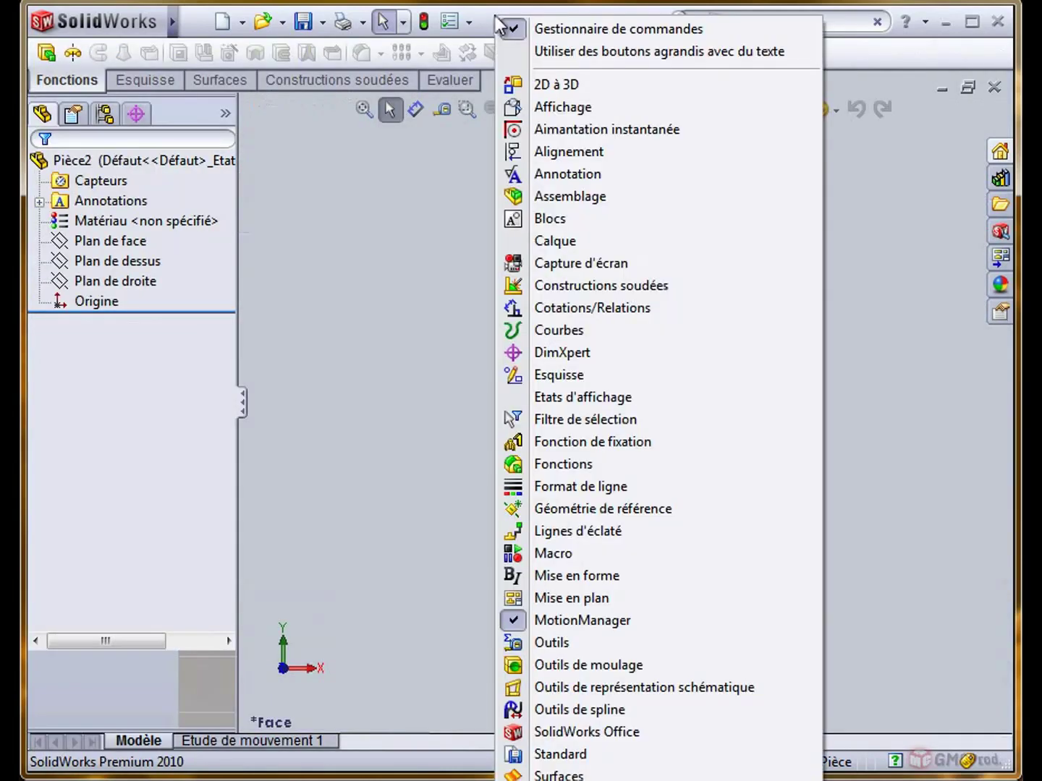
{"action": "left_click", "coordinate": [536, 60]}
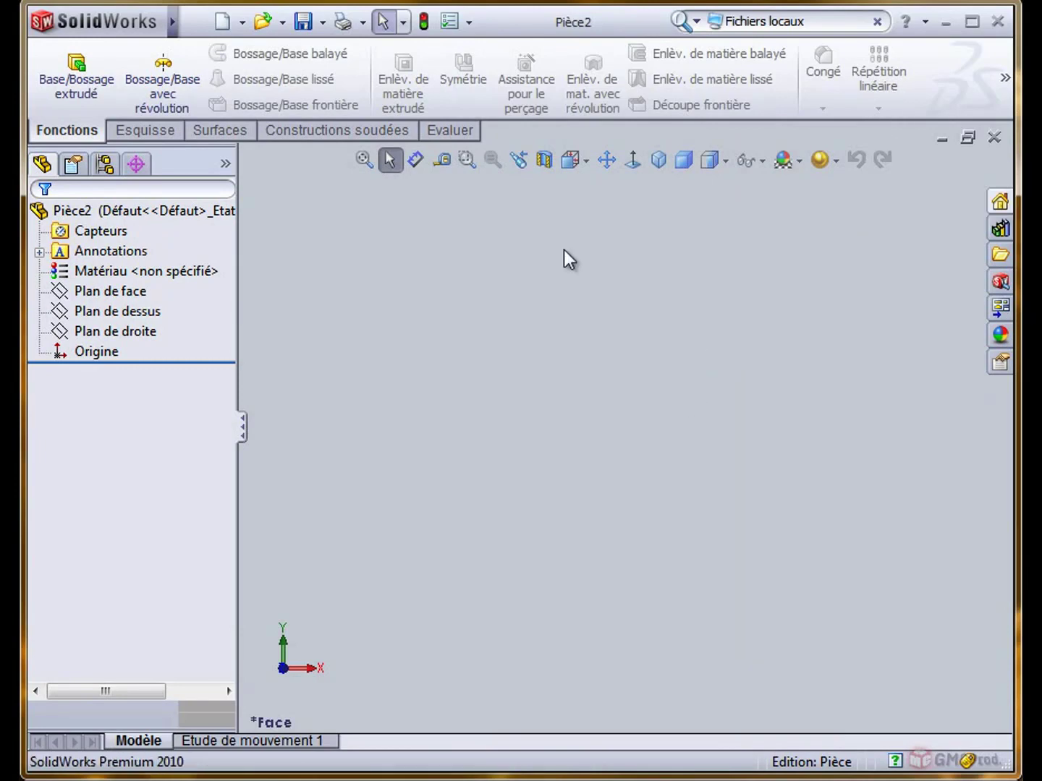
{"action": "right_click", "coordinate": [498, 17]}
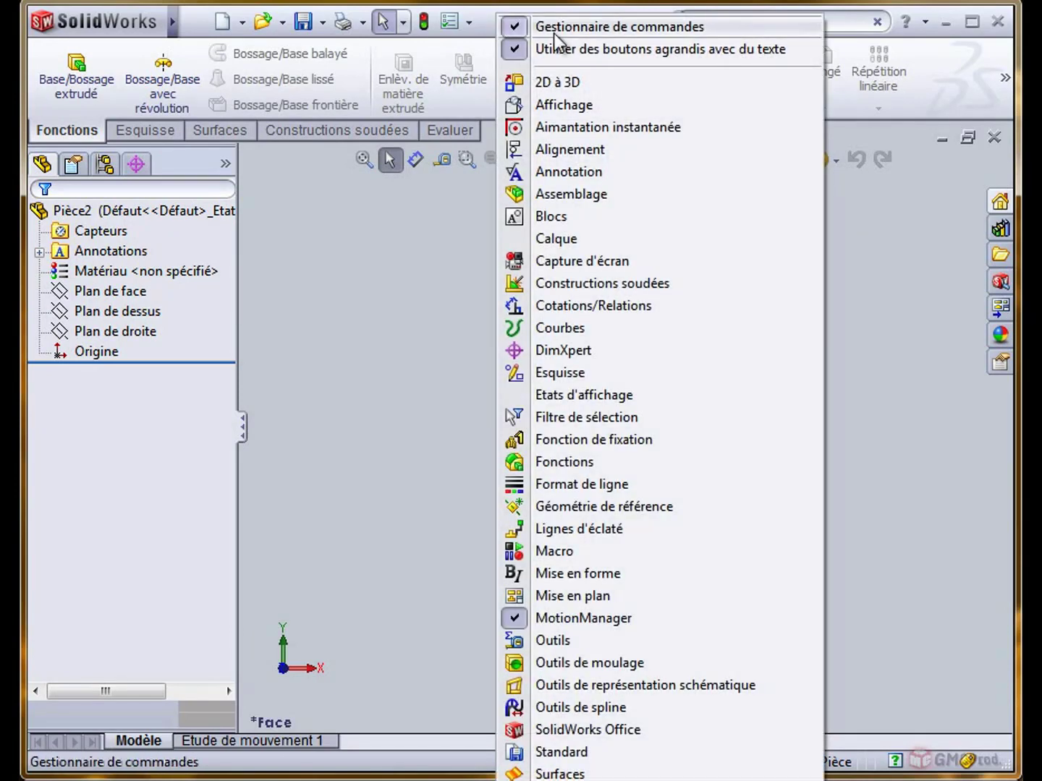
{"action": "left_click", "coordinate": [569, 51]}
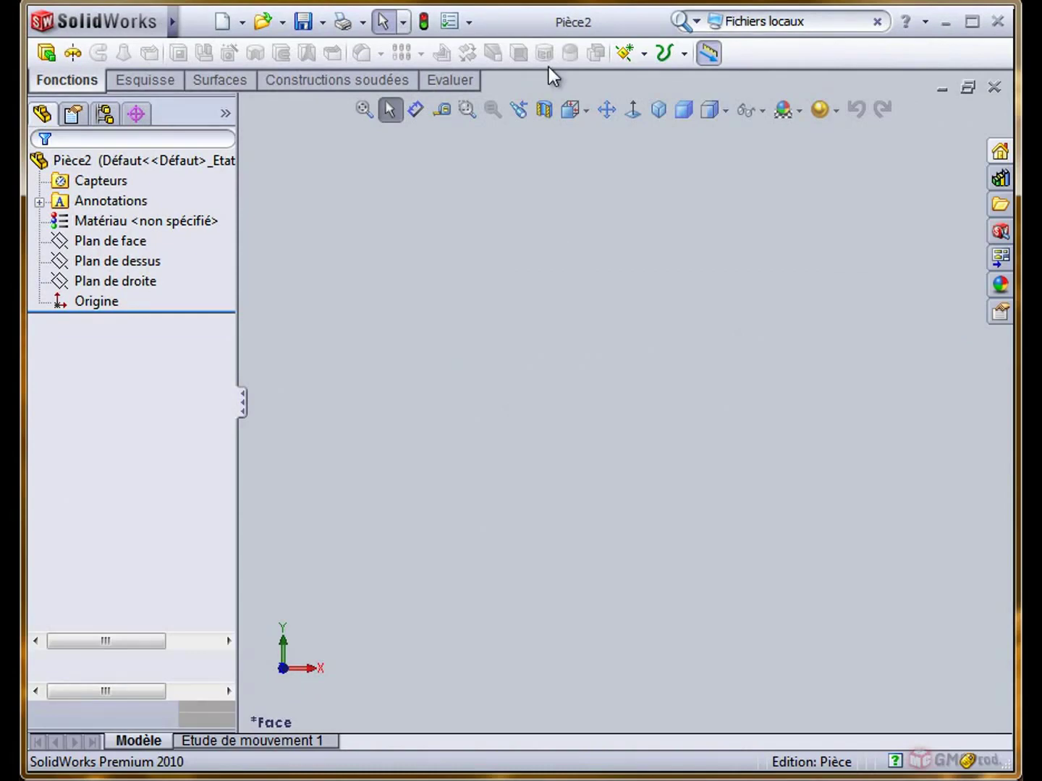
{"action": "right_click", "coordinate": [505, 21]}
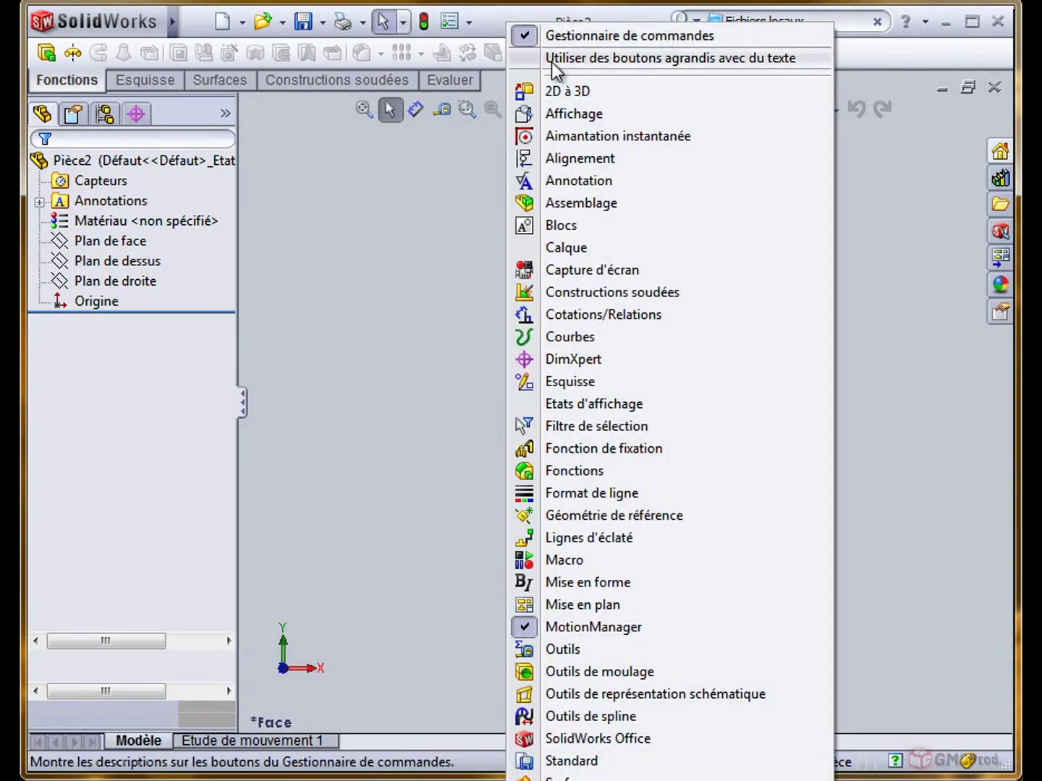
{"action": "left_click", "coordinate": [551, 62]}
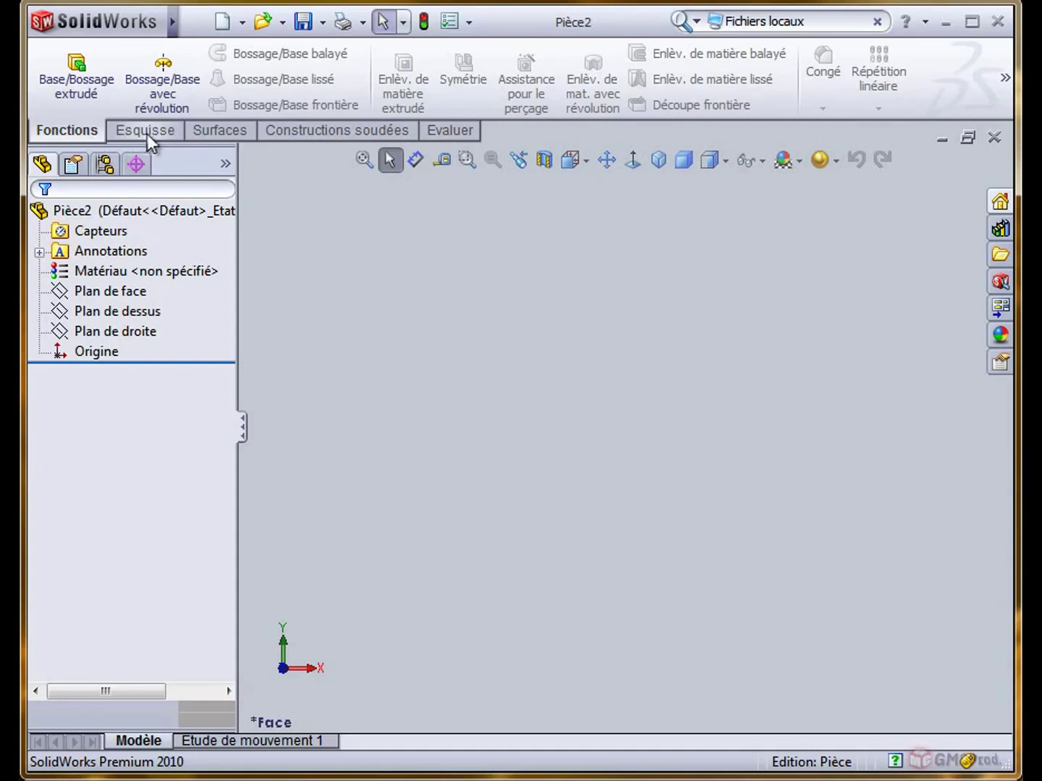
Browse the Esquisse, Surfaces, Constructions soudées and Evaluer CommandManager tabs
{"action": "left_click", "coordinate": [148, 130]}
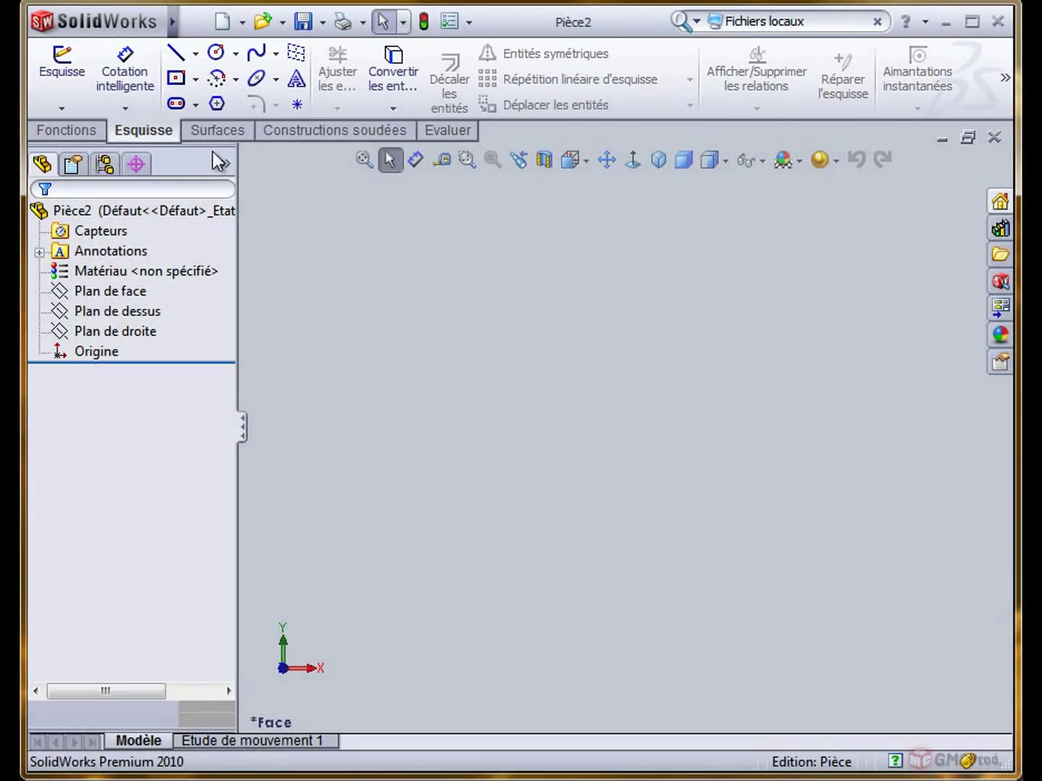
{"action": "left_click", "coordinate": [221, 132]}
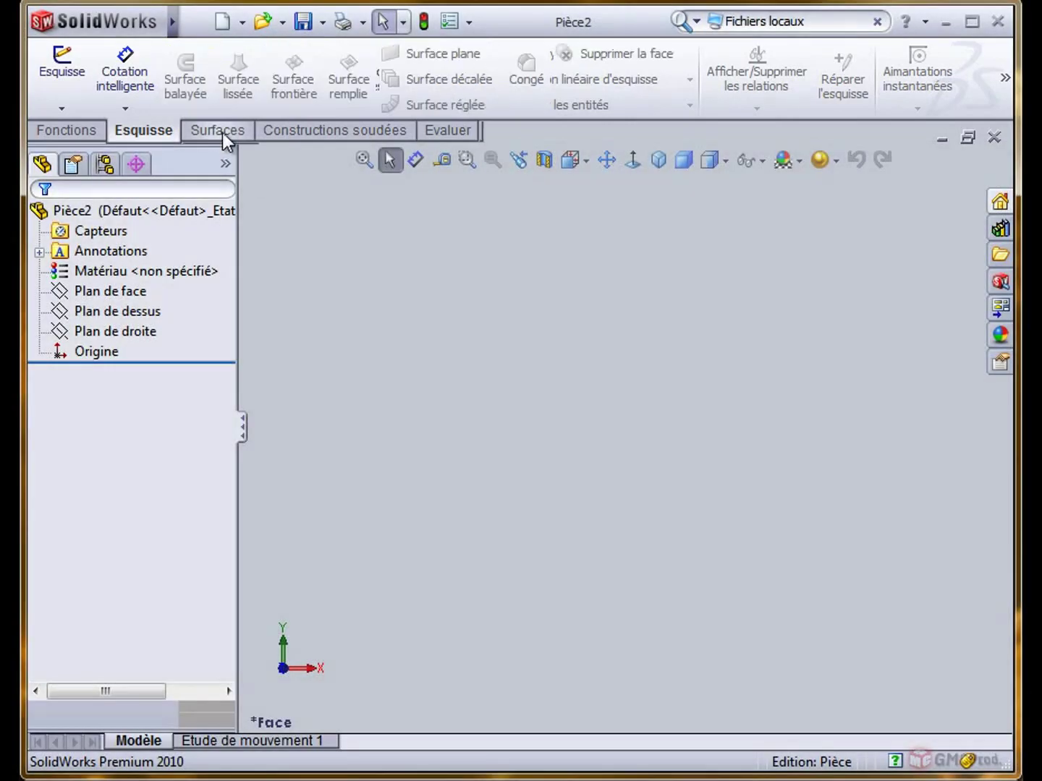
{"action": "left_click", "coordinate": [310, 136]}
{"action": "left_click", "coordinate": [459, 135]}
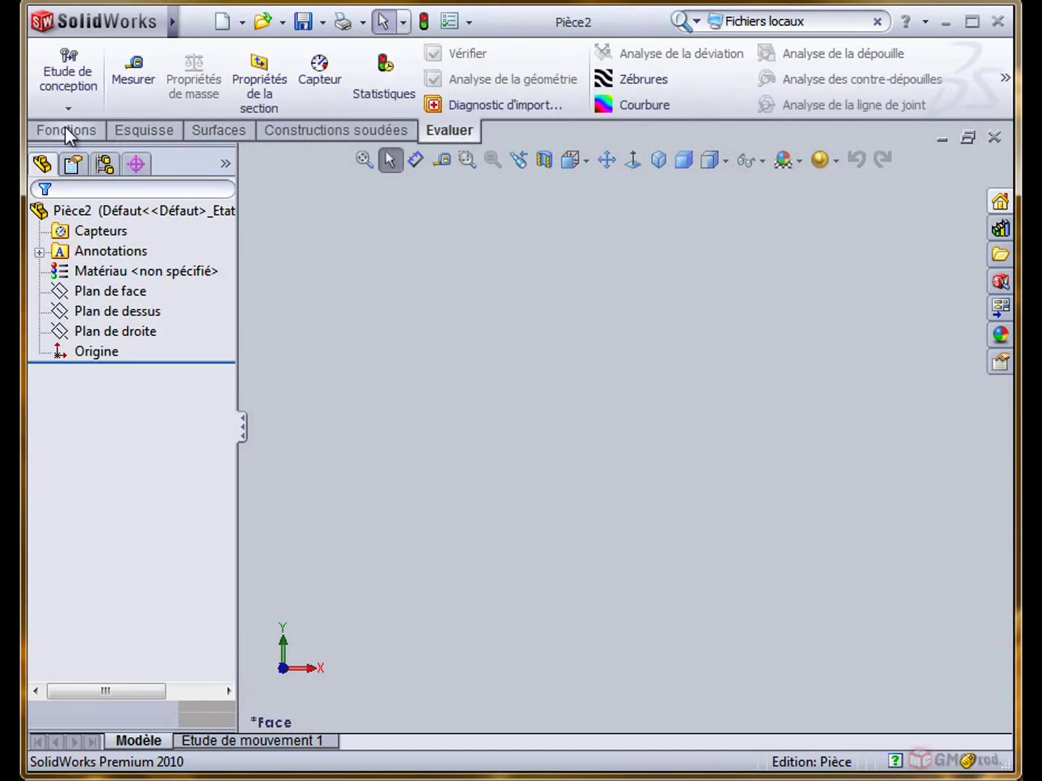
Uncheck Constructions soudées in the tab list, then return to the Fonctions tab
{"action": "right_click", "coordinate": [229, 133]}
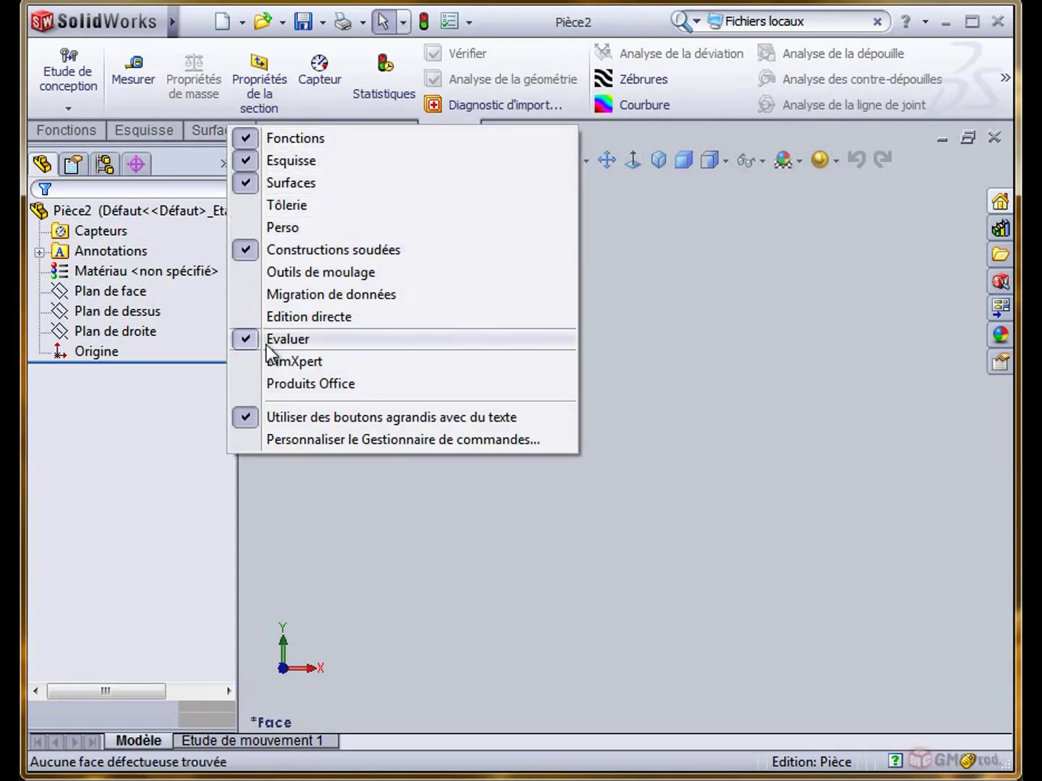
{"action": "left_click", "coordinate": [292, 251]}
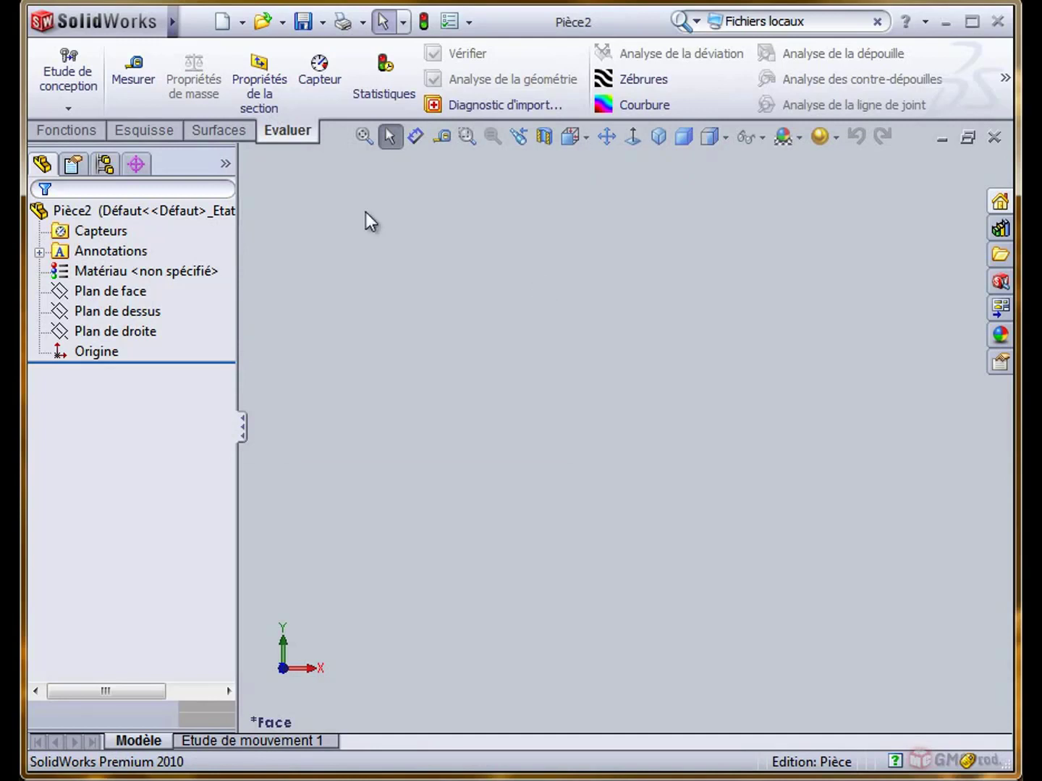
{"action": "left_click", "coordinate": [131, 134]}
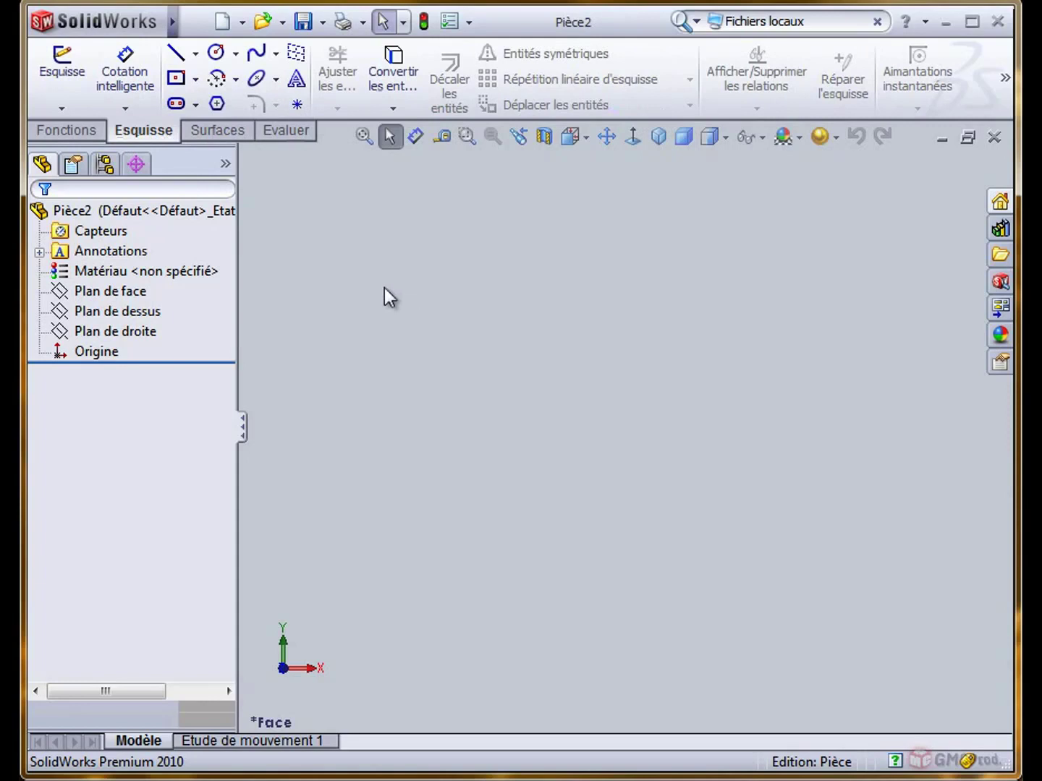
{"action": "left_click", "coordinate": [76, 130]}
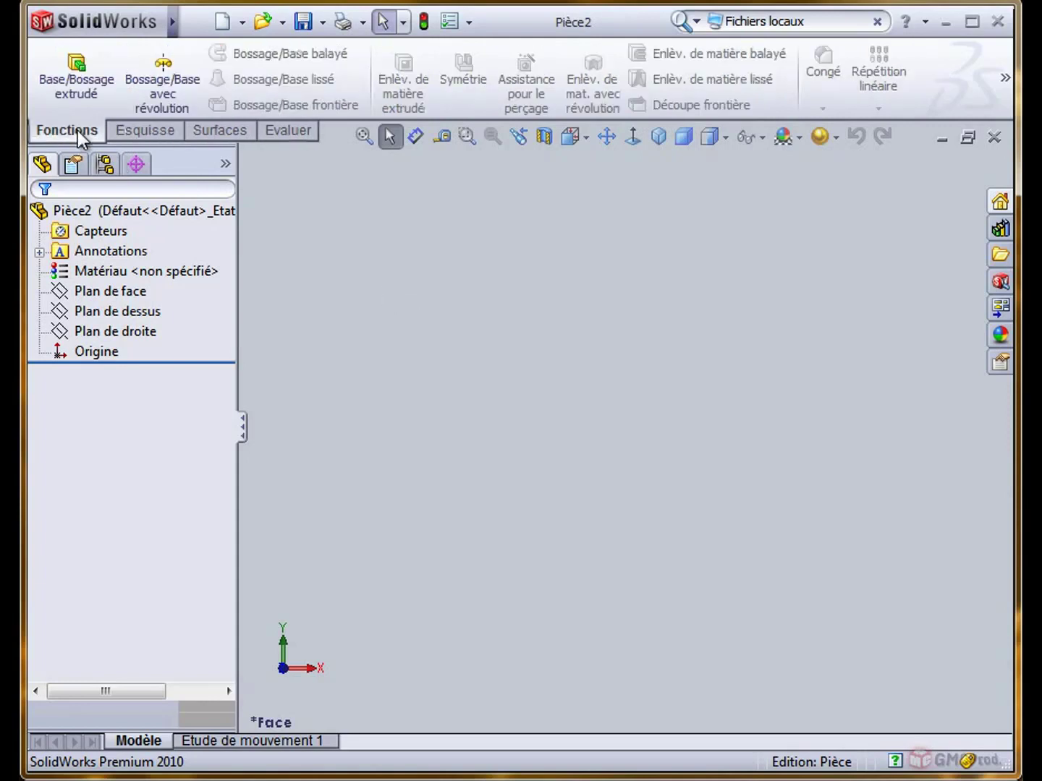
Bring up the Personnaliser dialog on its Commandes page, positioned so the ribbon stays visible
{"action": "right_click", "coordinate": [153, 127]}
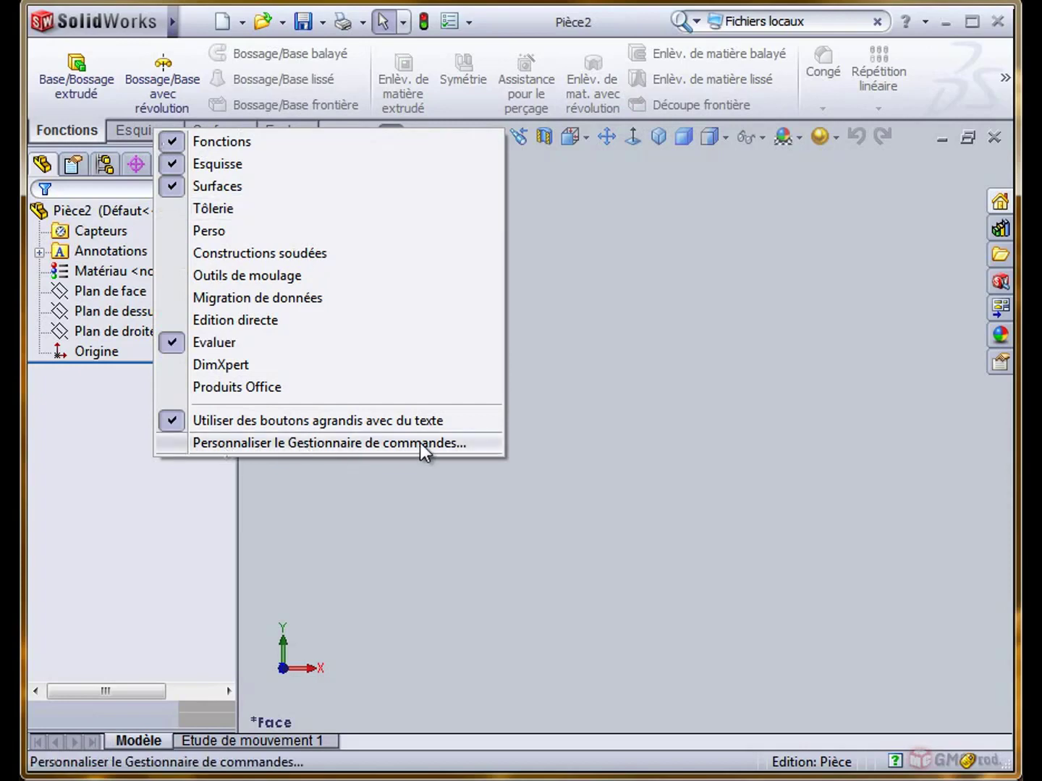
{"action": "left_click", "coordinate": [320, 442]}
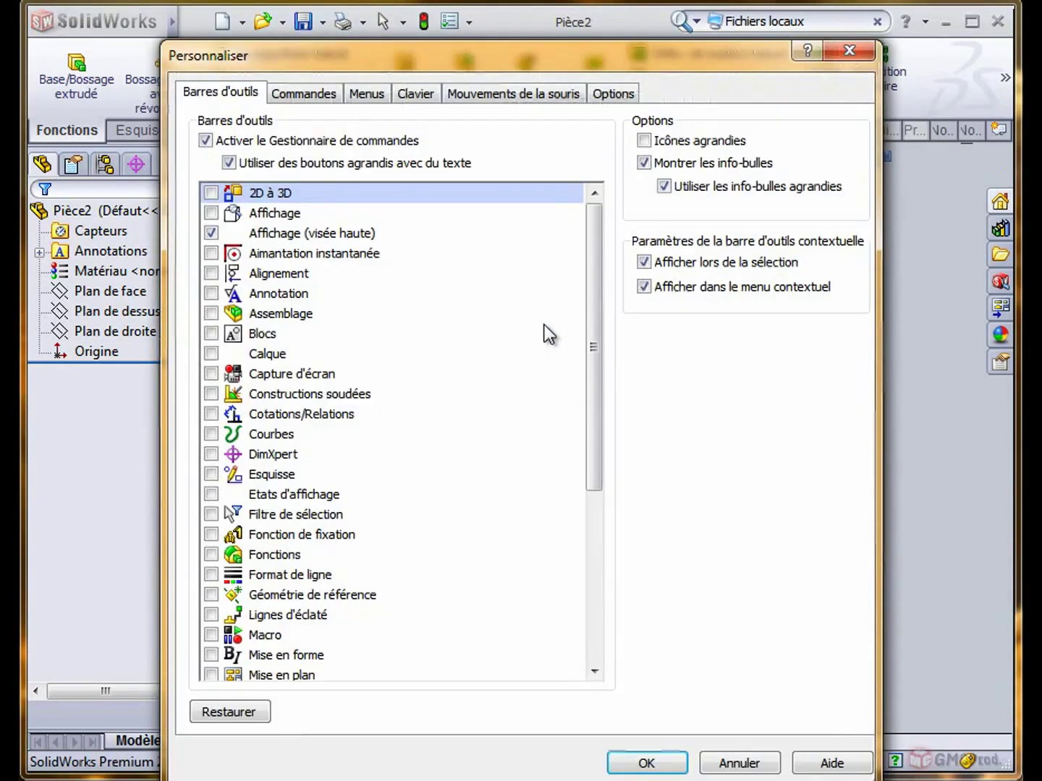
{"action": "left_click_drag", "start_coordinate": [493, 63], "coordinate": [494, 29]}
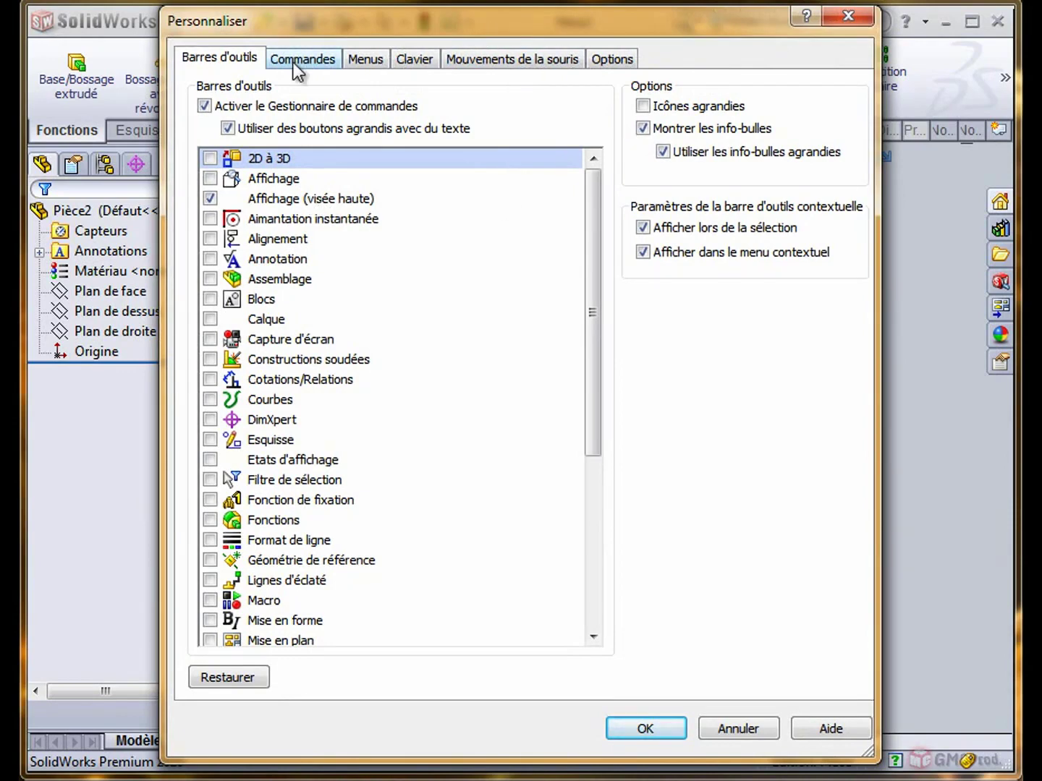
{"action": "left_click", "coordinate": [315, 65]}
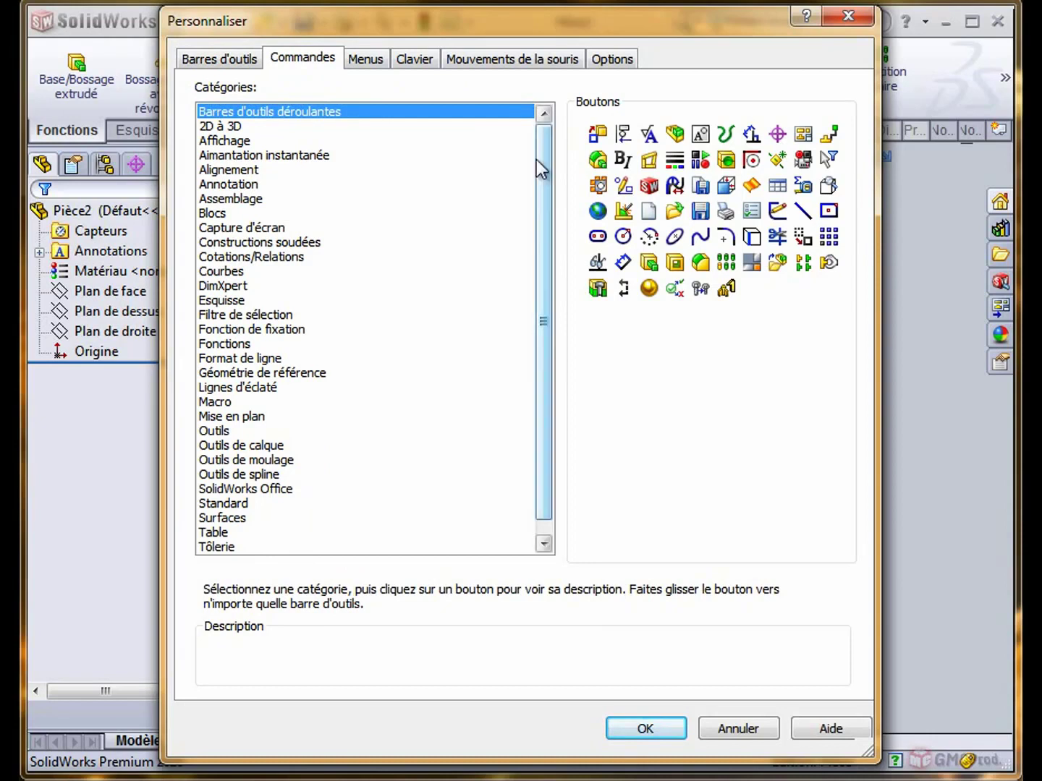
{"action": "mouse_move", "coordinate": [543, 157]}
{"action": "left_mouse_down"}
{"action": "mouse_move", "coordinate": [543, 168]}
{"action": "mouse_move", "coordinate": [283, 193]}
{"action": "left_mouse_up"}
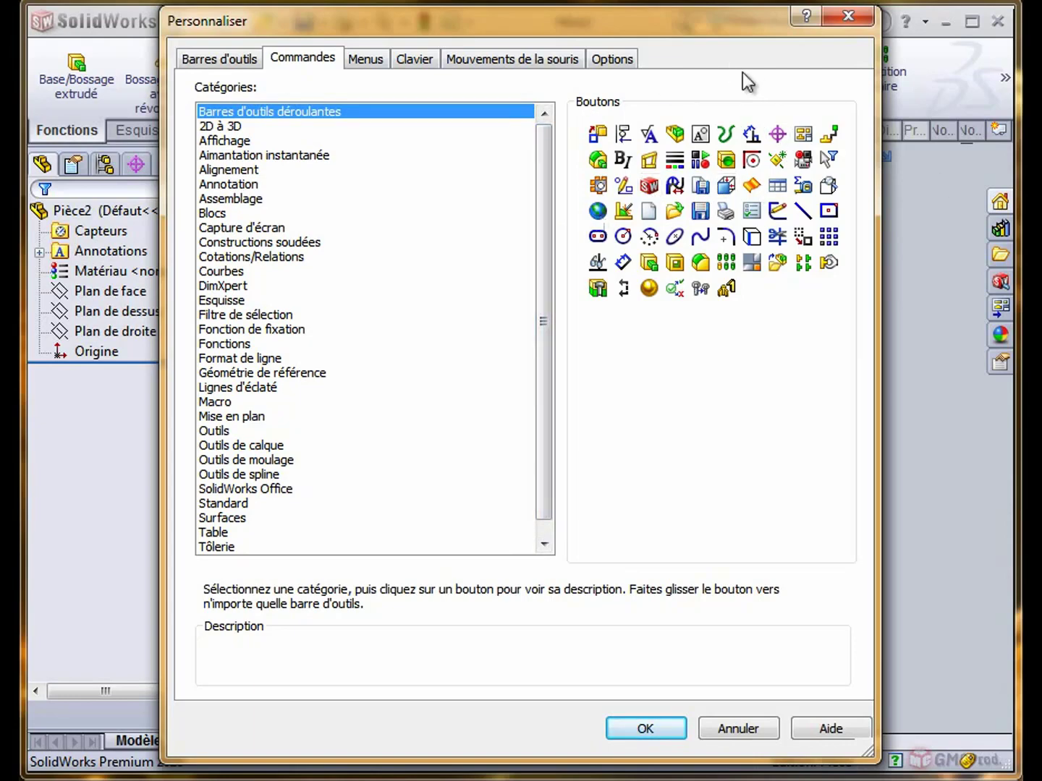
{"action": "left_click_drag", "start_coordinate": [472, 28], "coordinate": [484, 194]}
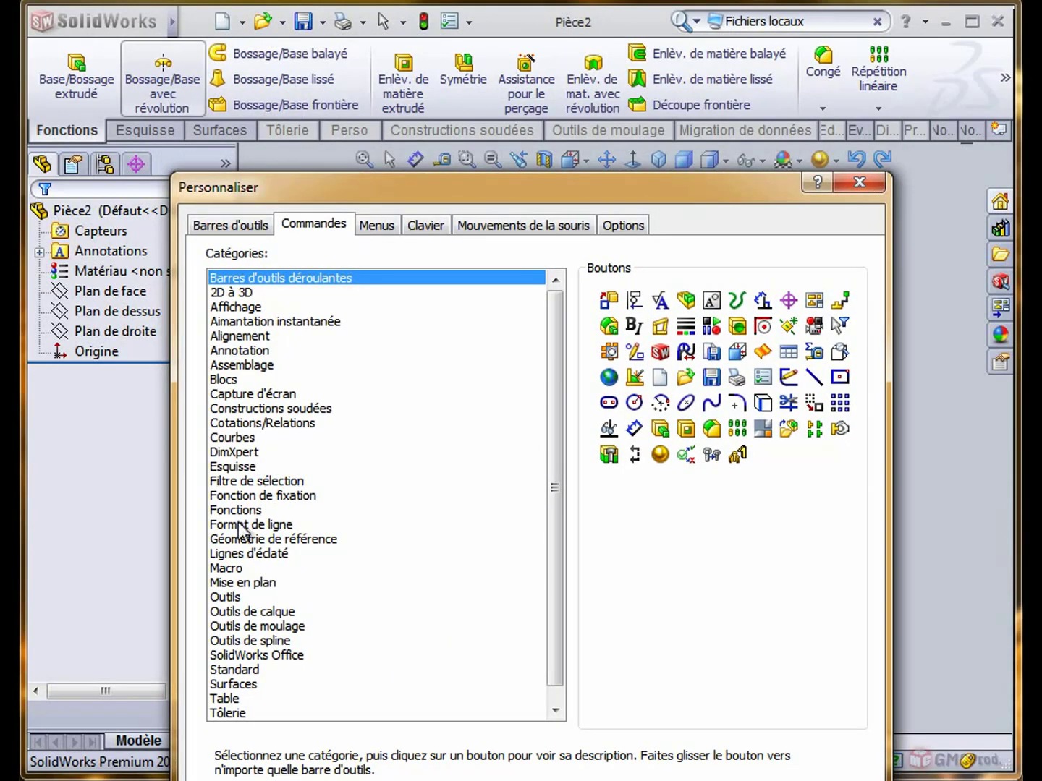
Add Supprimer volume/surface from Fonctions to the ribbon before Symétrie, then drag it back off
{"action": "left_click", "coordinate": [236, 510]}
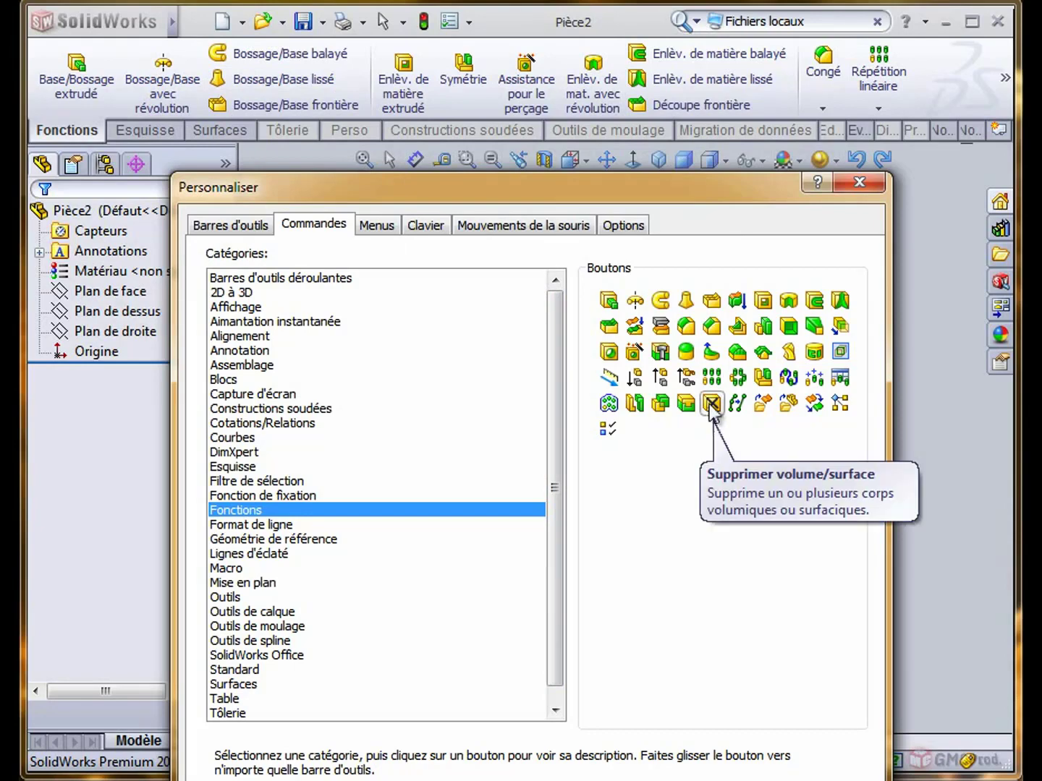
{"action": "mouse_move", "coordinate": [712, 405]}
{"action": "left_mouse_down"}
{"action": "mouse_move", "coordinate": [658, 101]}
{"action": "mouse_move", "coordinate": [457, 92]}
{"action": "left_mouse_up"}
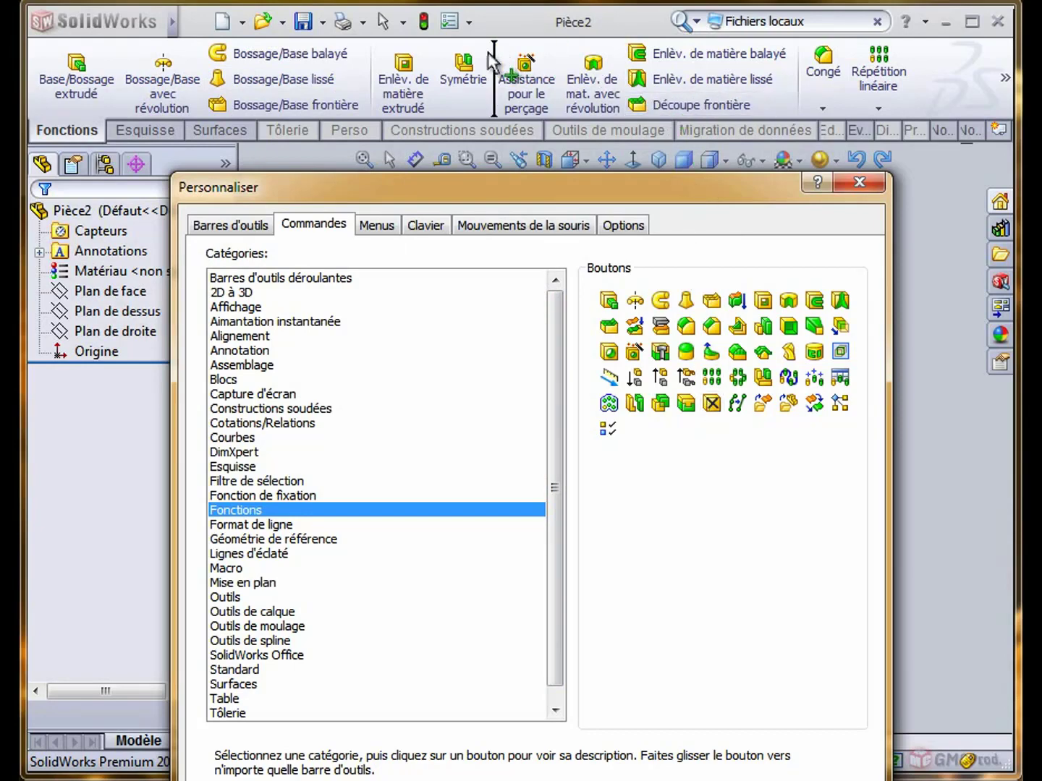
{"action": "left_click_drag", "start_coordinate": [455, 83], "coordinate": [457, 86]}
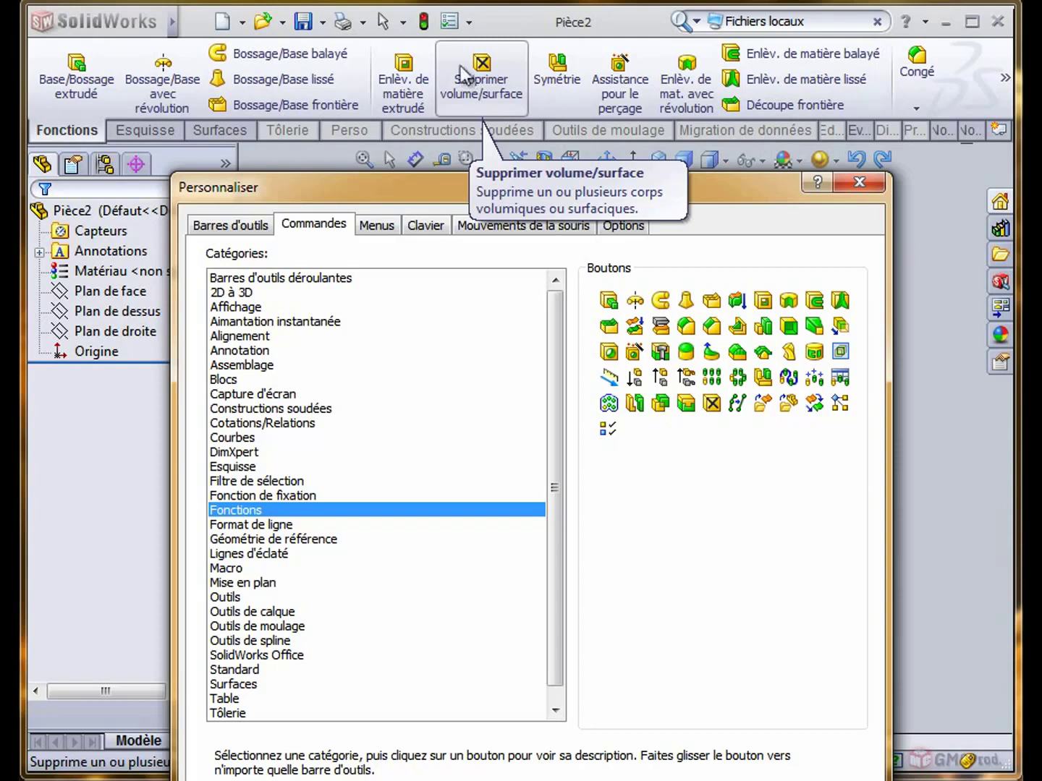
{"action": "mouse_move", "coordinate": [464, 72]}
{"action": "left_mouse_down"}
{"action": "mouse_move", "coordinate": [713, 264]}
{"action": "mouse_move", "coordinate": [681, 221]}
{"action": "left_mouse_up"}
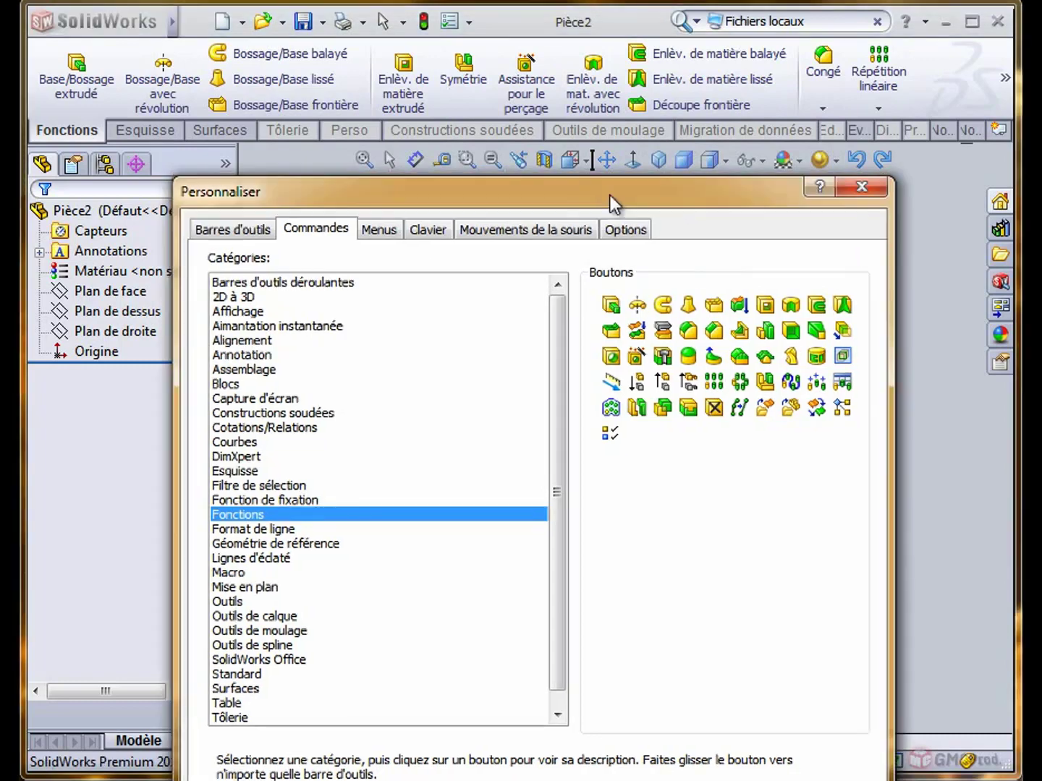
Remove Supprimer volume/surface from the ribbon and add Affichage's Rotate View to the heads-up toolbar
{"action": "mouse_move", "coordinate": [607, 186]}
{"action": "left_mouse_down"}
{"action": "mouse_move", "coordinate": [630, 227]}
{"action": "mouse_move", "coordinate": [650, 220]}
{"action": "left_mouse_up"}
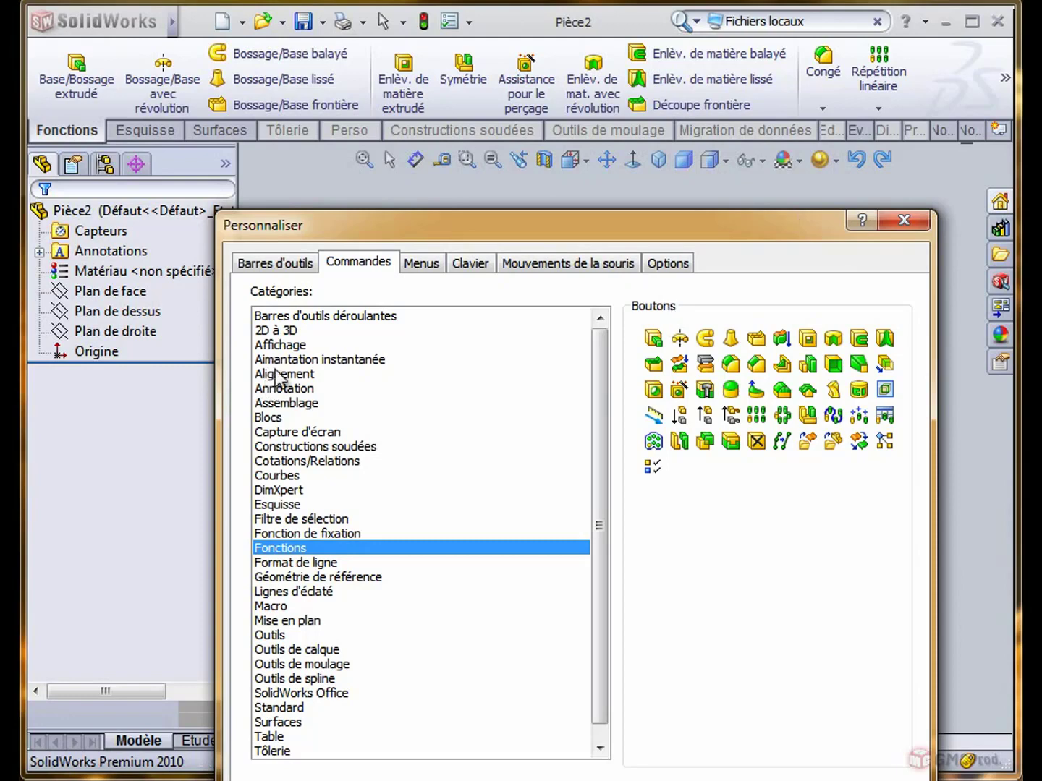
{"action": "left_click", "coordinate": [281, 346]}
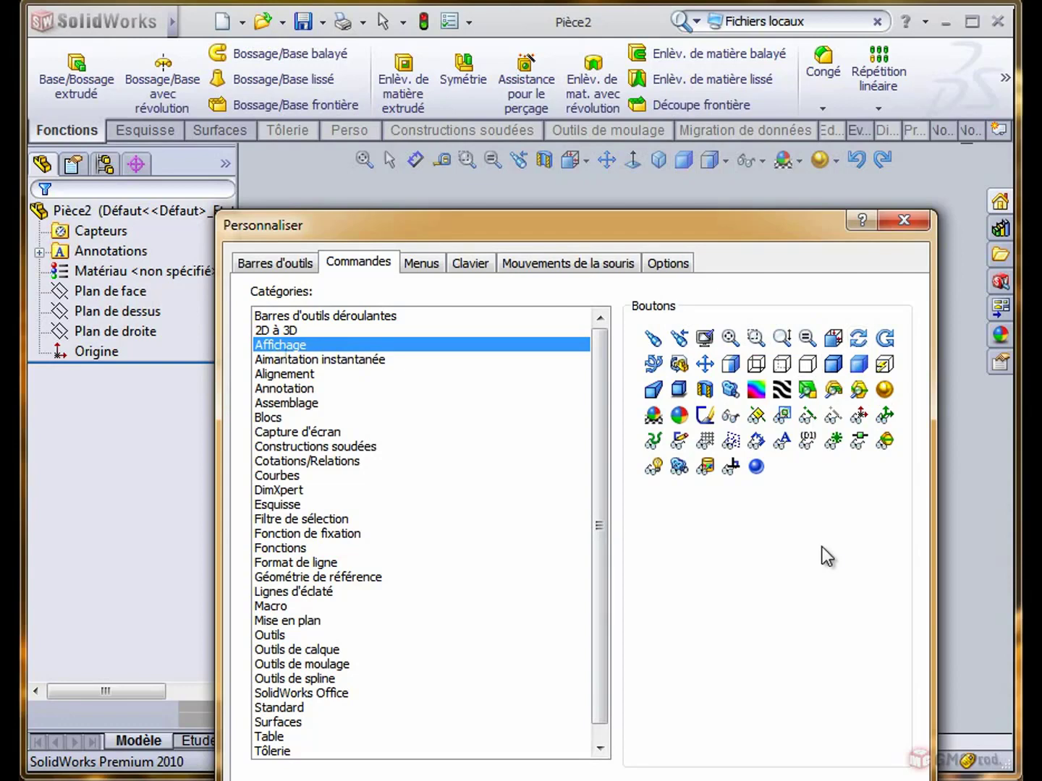
{"action": "mouse_move", "coordinate": [859, 338]}
{"action": "left_mouse_down"}
{"action": "mouse_move", "coordinate": [686, 235]}
{"action": "mouse_move", "coordinate": [437, 174]}
{"action": "left_mouse_up"}
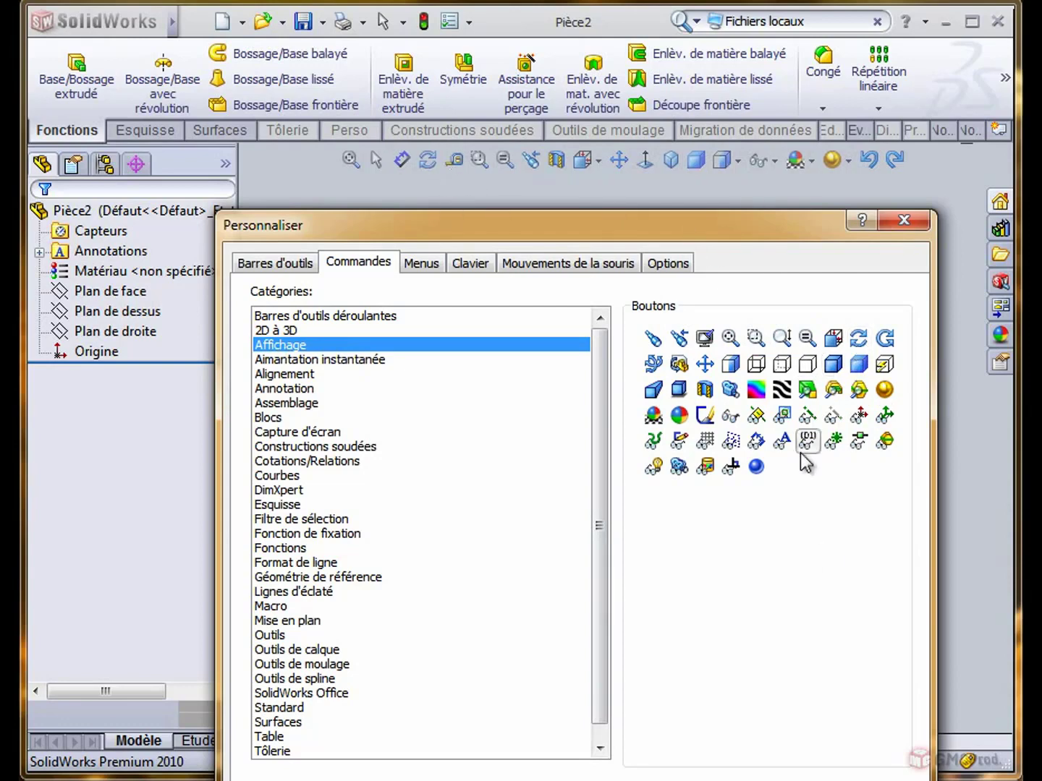
Take Rotate View back off the heads-up view toolbar
{"action": "left_click_drag", "start_coordinate": [486, 224], "coordinate": [499, 373]}
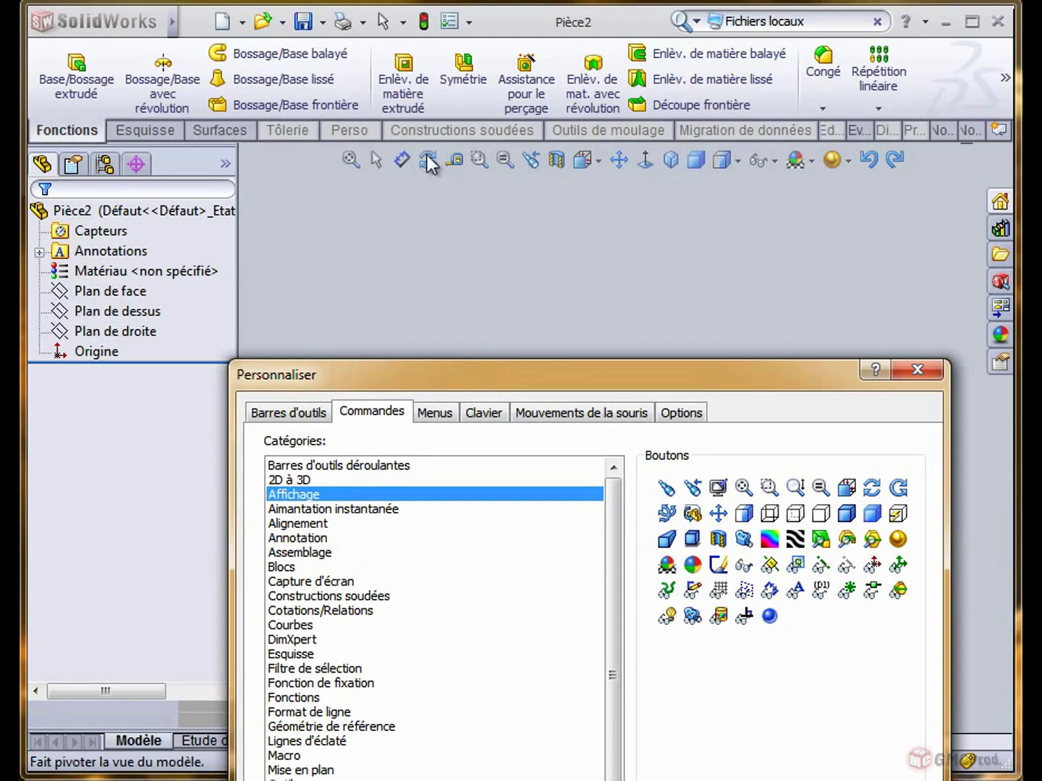
{"action": "left_click_drag", "start_coordinate": [428, 170], "coordinate": [463, 264]}
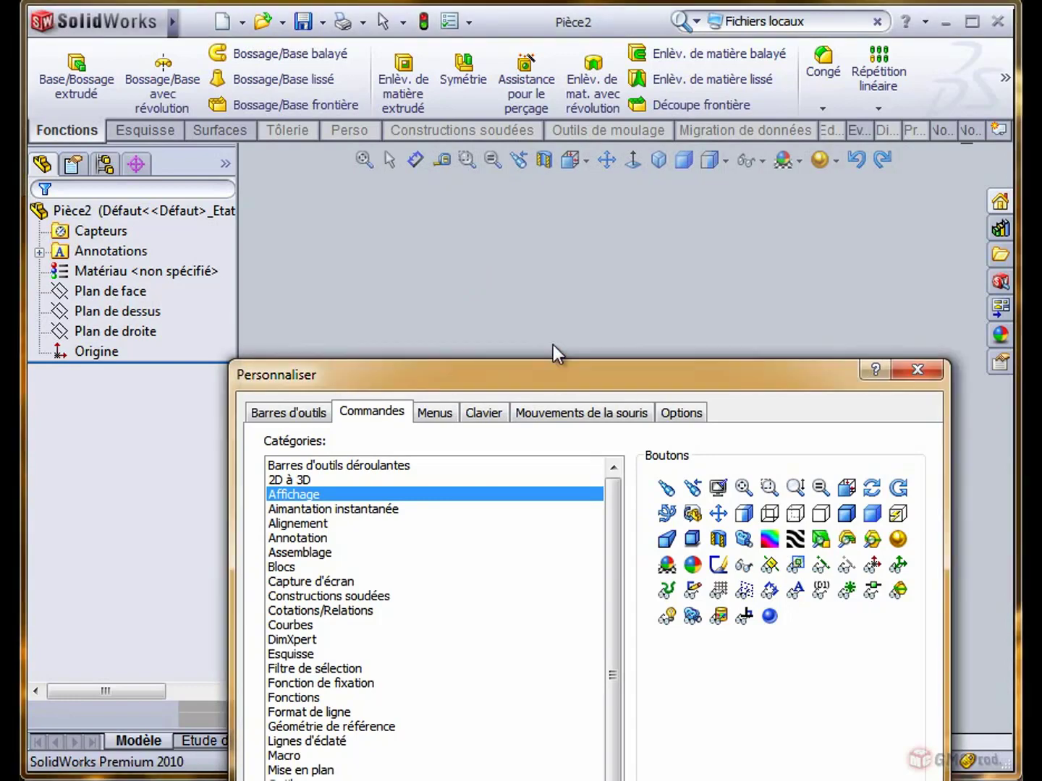
{"action": "mouse_move", "coordinate": [552, 365]}
{"action": "left_mouse_down"}
{"action": "mouse_move", "coordinate": [537, 7]}
{"action": "mouse_move", "coordinate": [532, 17]}
{"action": "left_mouse_up"}
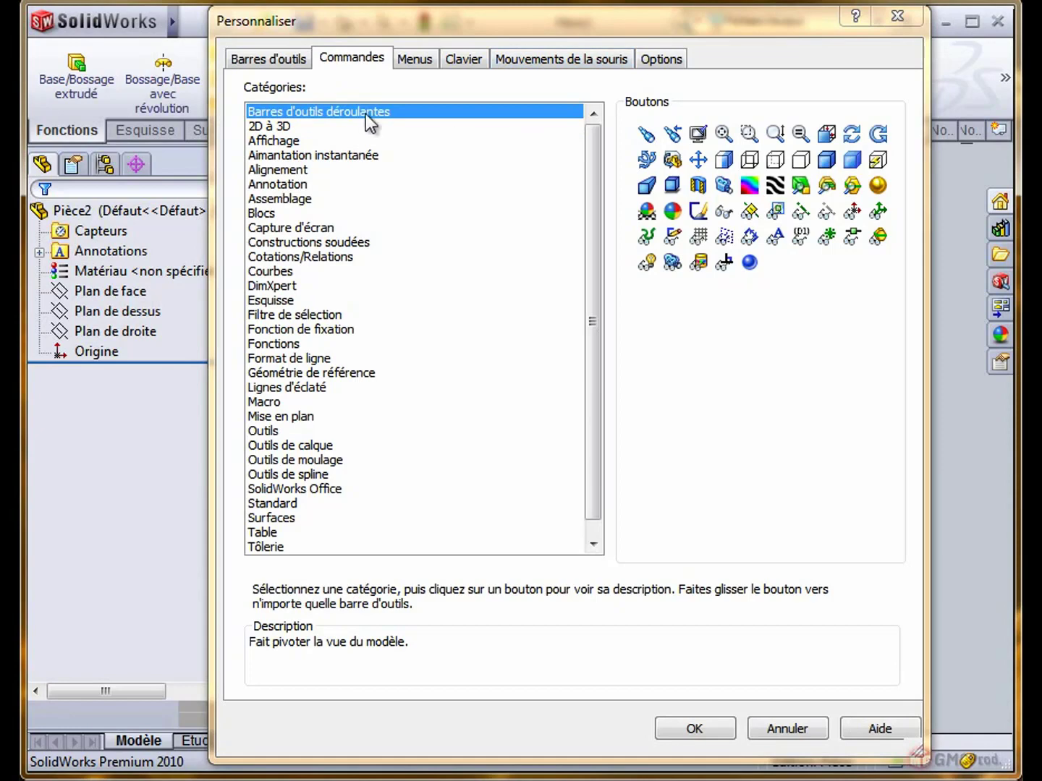
Switch Personnaliser to the Barres d'outils page and toggle the CommandManager off and on
{"action": "left_click", "coordinate": [263, 61]}
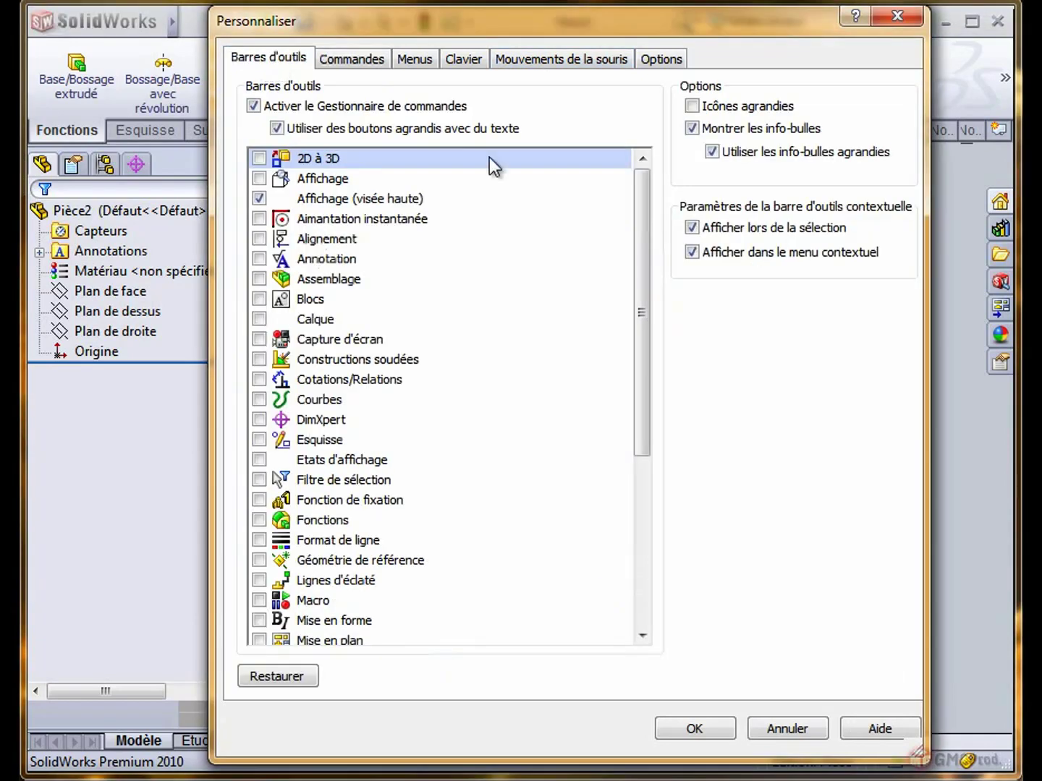
{"action": "left_click_drag", "start_coordinate": [511, 22], "coordinate": [525, 209]}
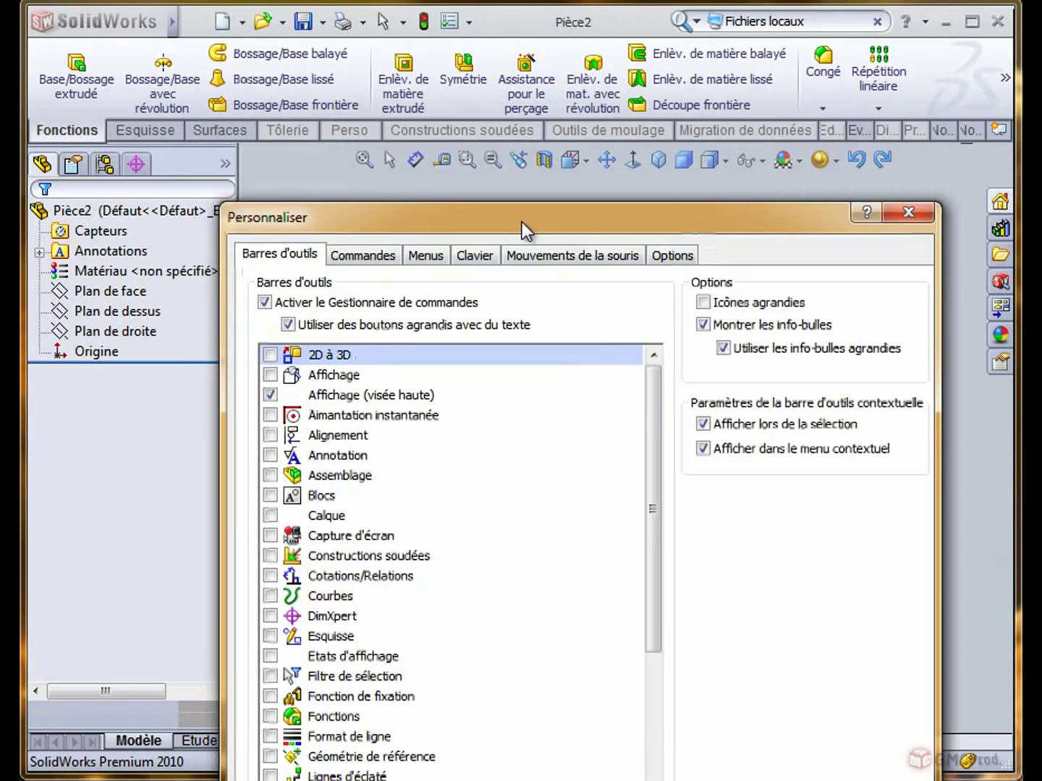
{"action": "left_click", "coordinate": [262, 296]}
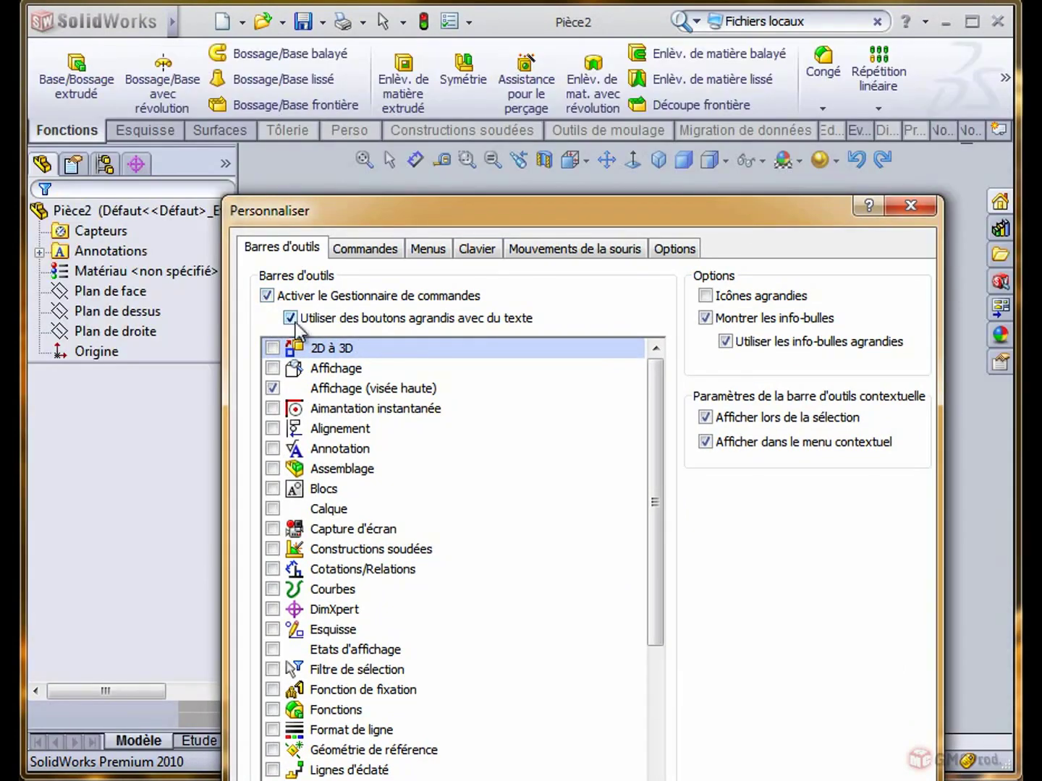
Uncheck 'Utiliser des boutons agrandis avec du texte', enable Icônes agrandies, keep Montrer les info-bulles on
{"action": "left_click", "coordinate": [293, 320]}
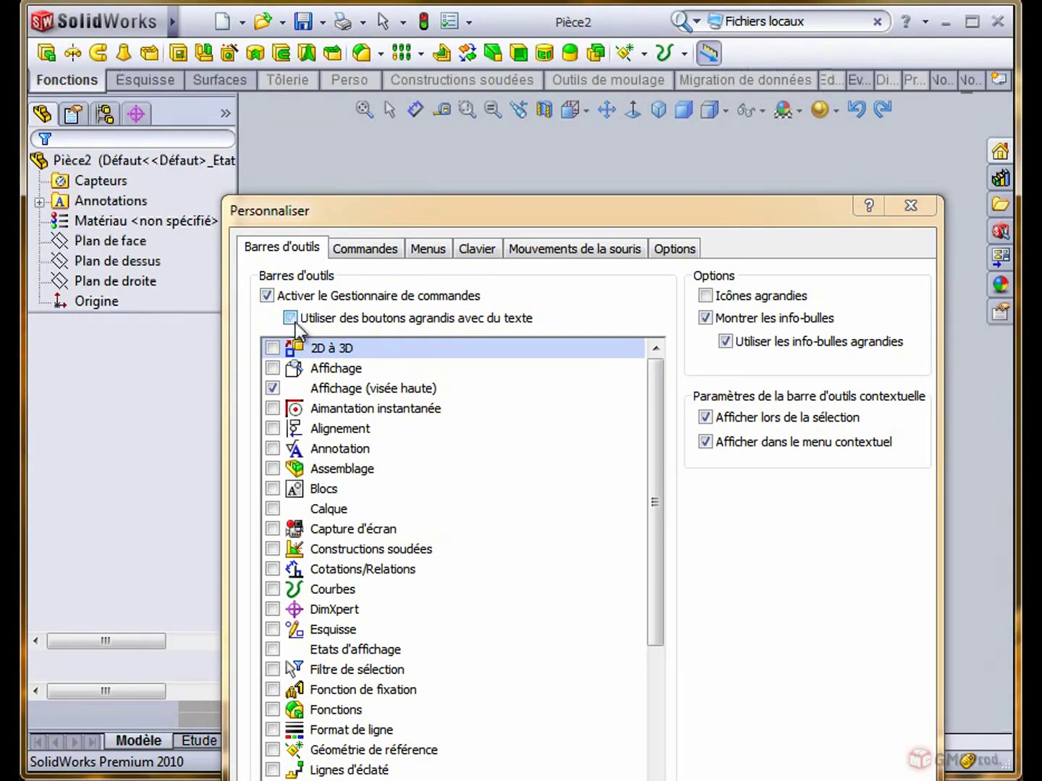
{"action": "left_click", "coordinate": [707, 296]}
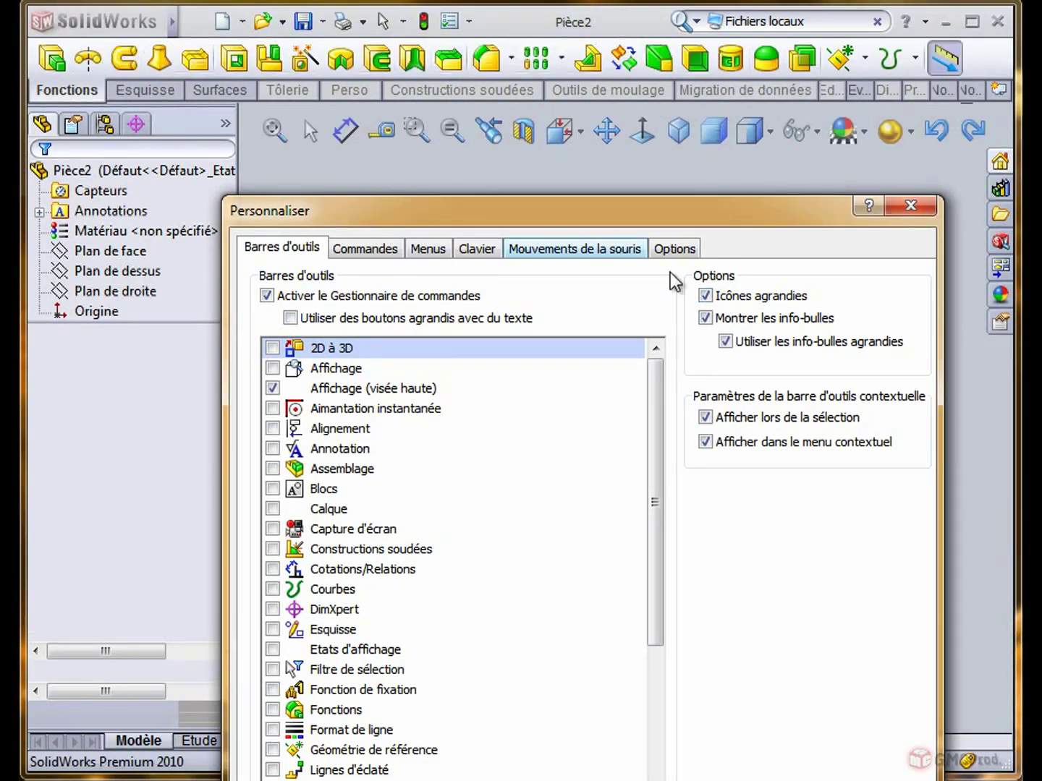
{"action": "left_click", "coordinate": [713, 320]}
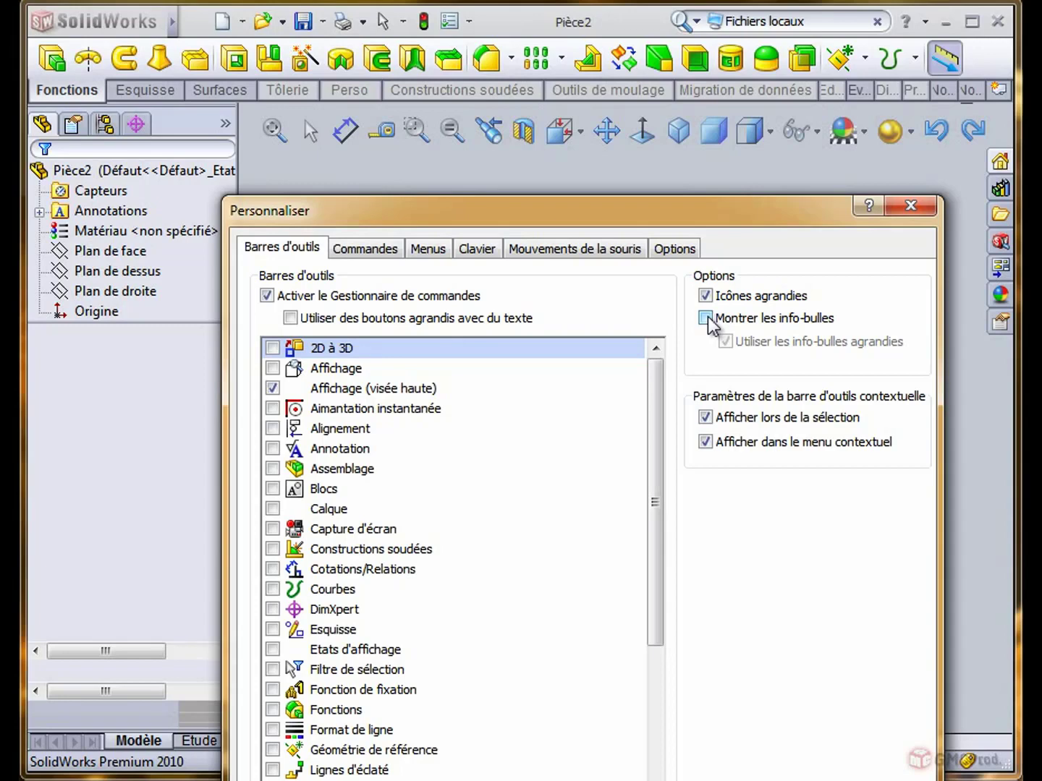
{"action": "left_click", "coordinate": [709, 322]}
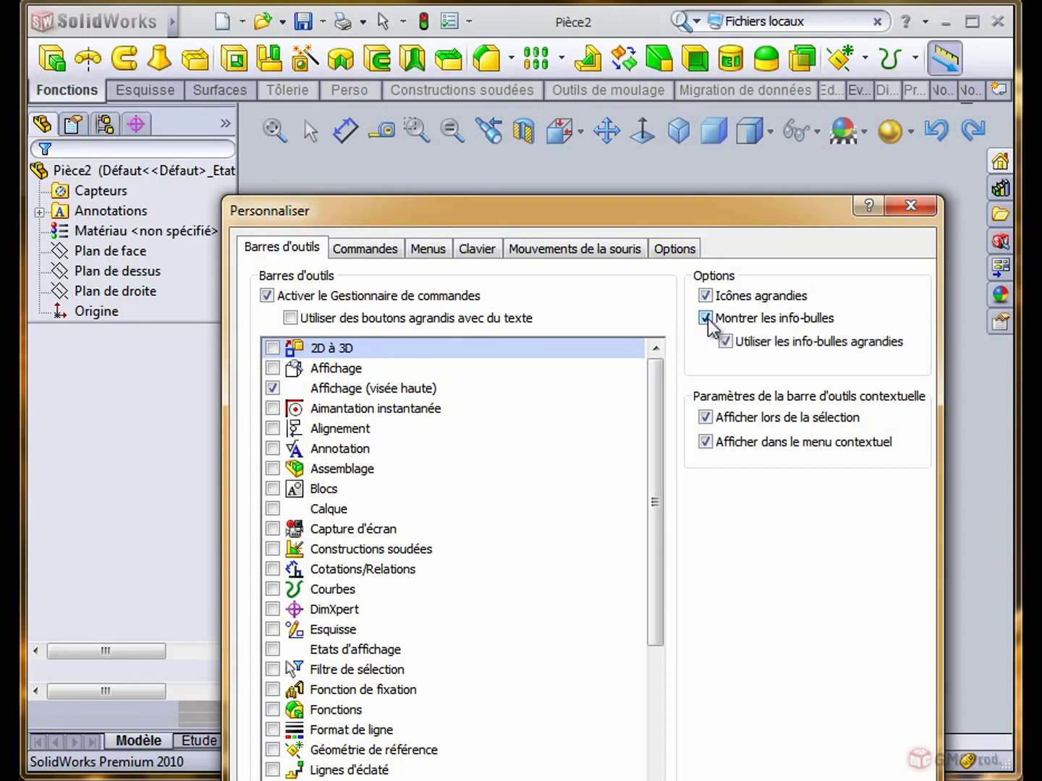
{"action": "left_click_drag", "start_coordinate": [479, 205], "coordinate": [442, 17]}
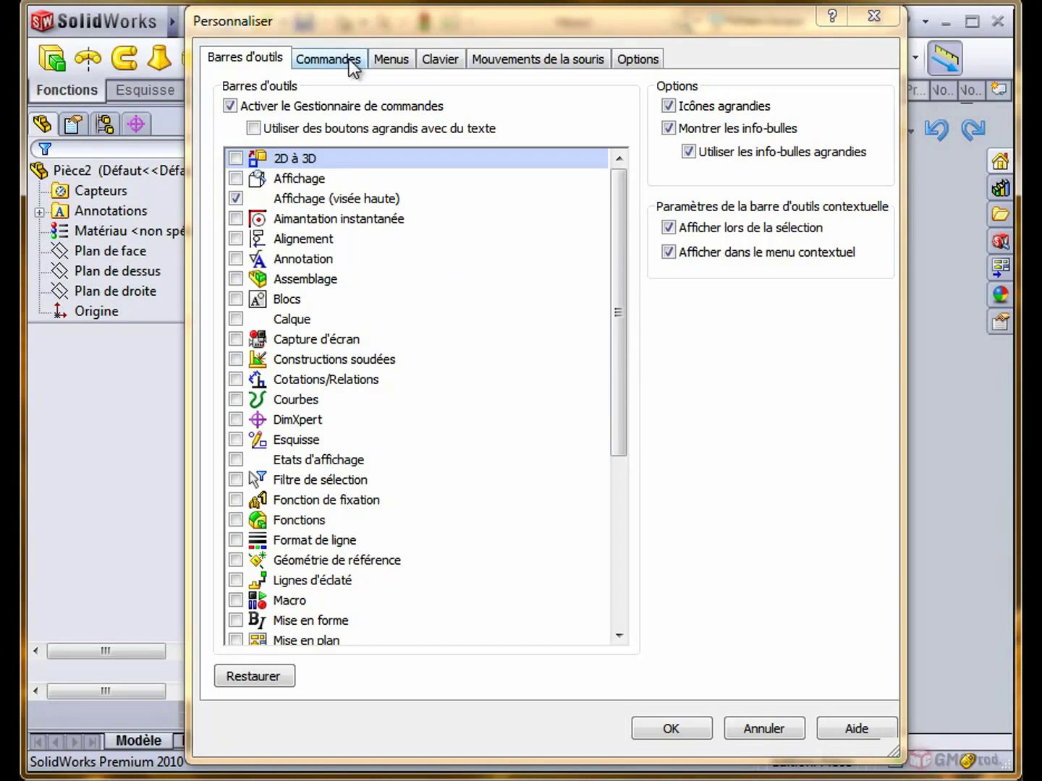
Browse the Menus (Affichage), Clavier and Mouvements de la souris pages, ending on Options
{"action": "left_click", "coordinate": [395, 57]}
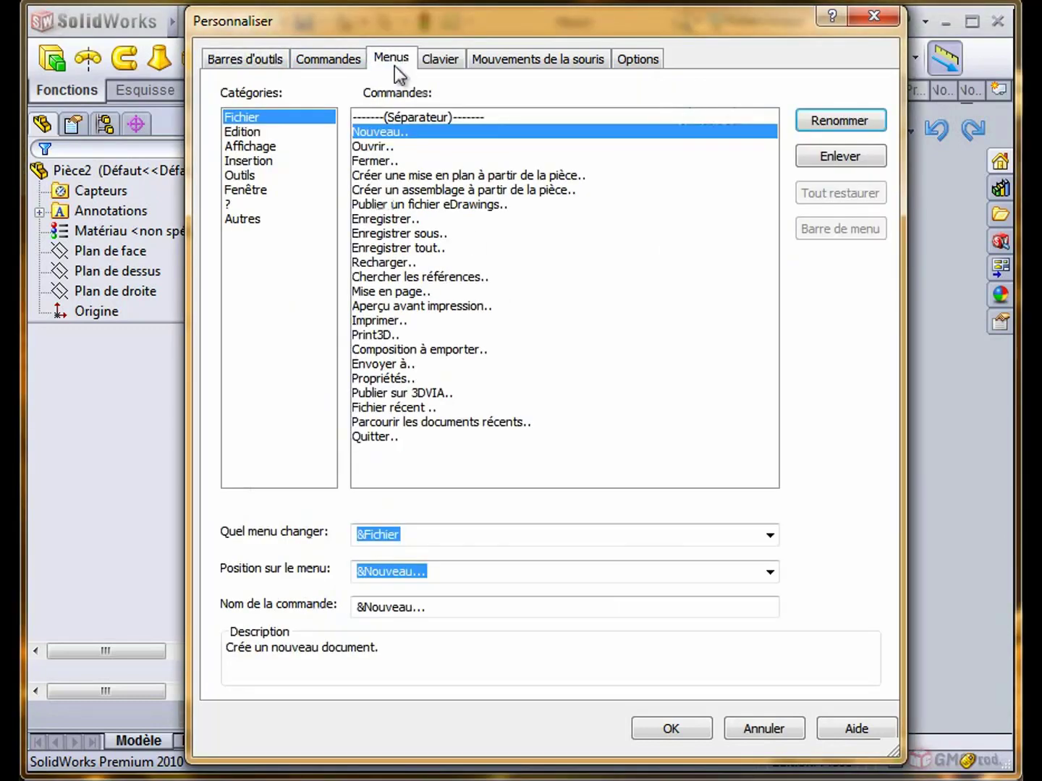
{"action": "left_click", "coordinate": [253, 145]}
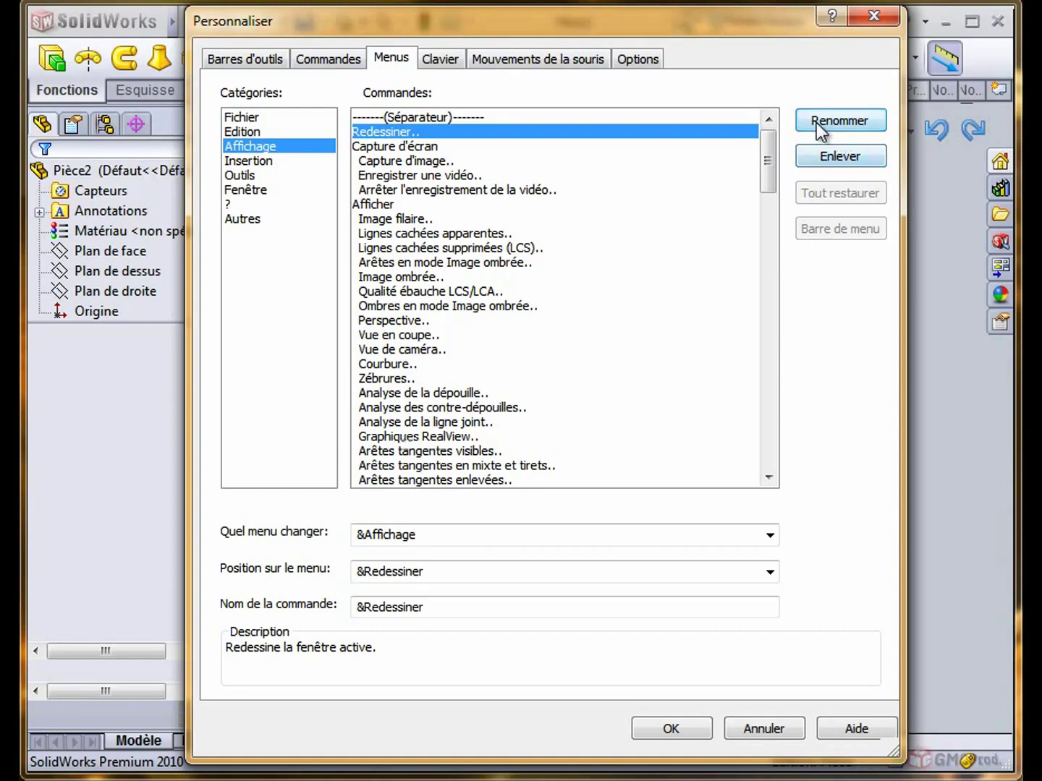
{"action": "left_click", "coordinate": [436, 61]}
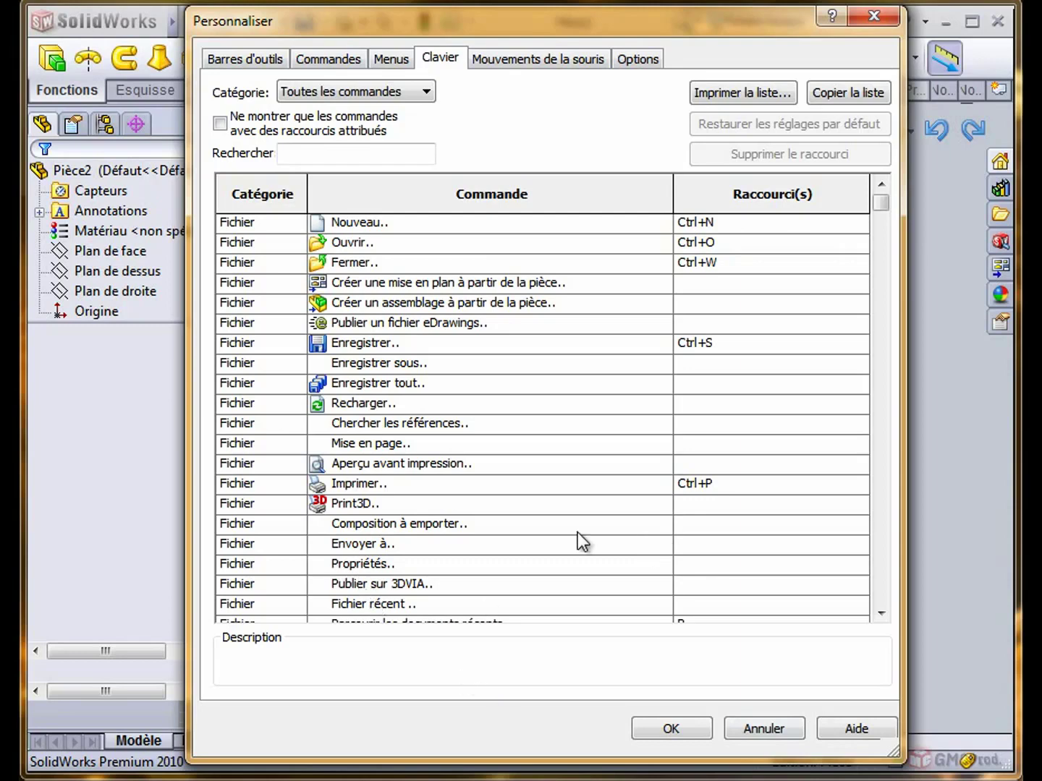
{"action": "left_click", "coordinate": [537, 57]}
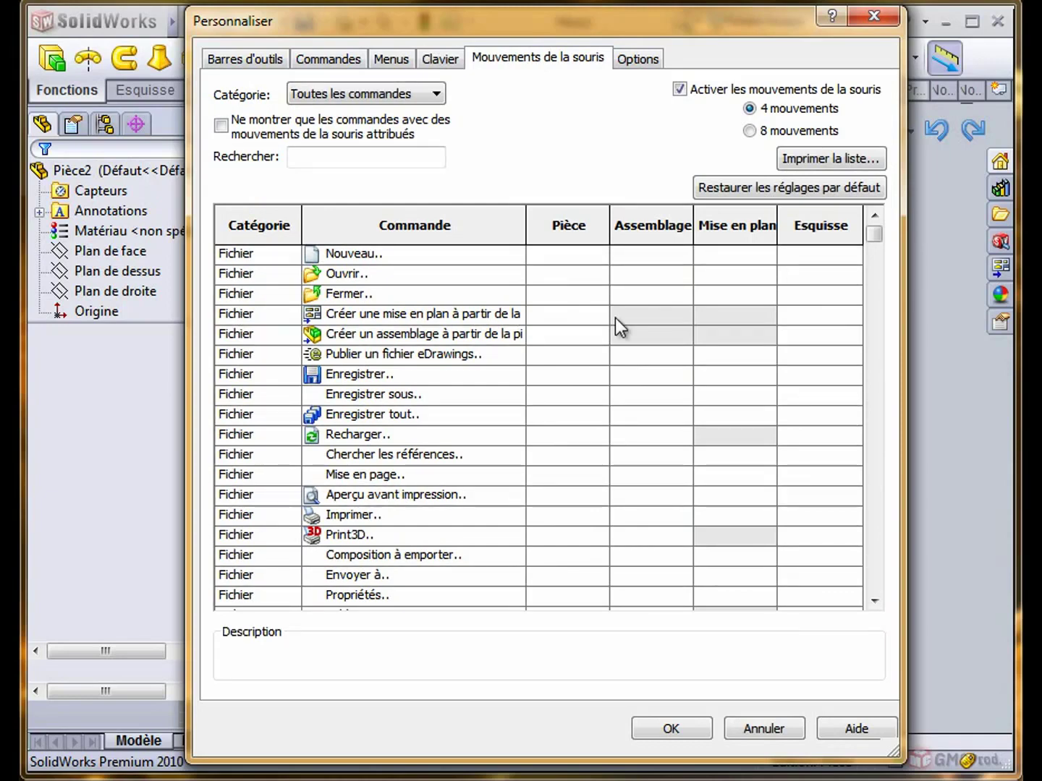
{"action": "left_click_drag", "start_coordinate": [875, 233], "coordinate": [891, 474]}
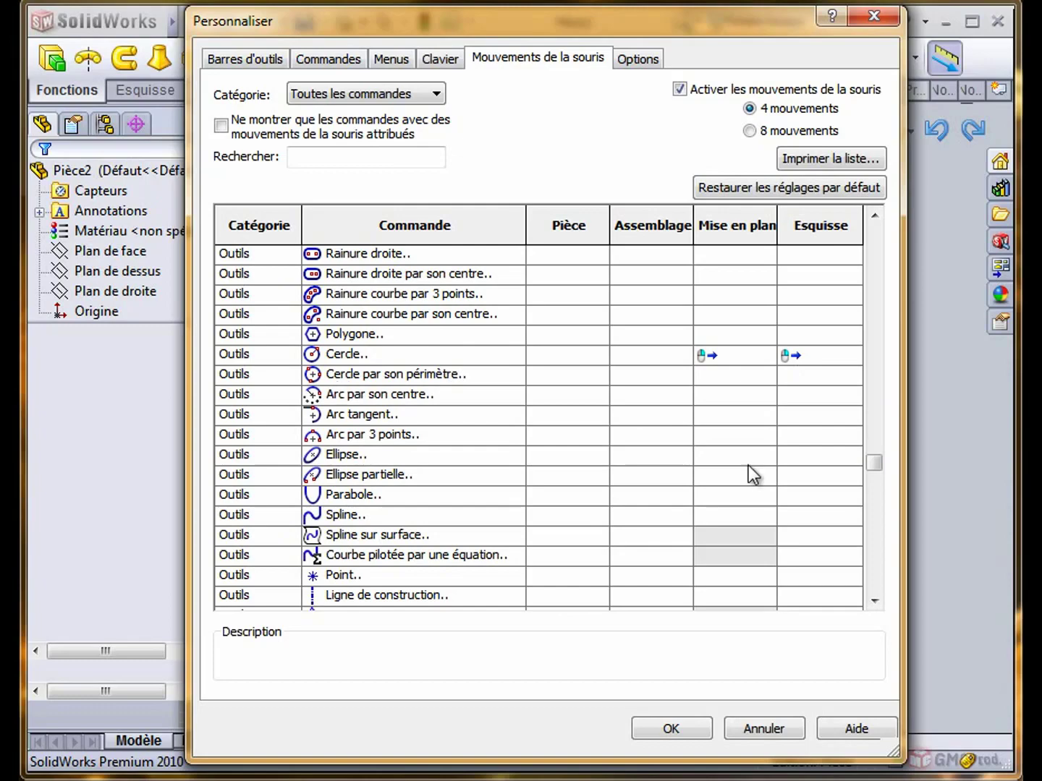
{"action": "left_click_drag", "start_coordinate": [873, 465], "coordinate": [874, 217]}
{"action": "left_click", "coordinate": [632, 61]}
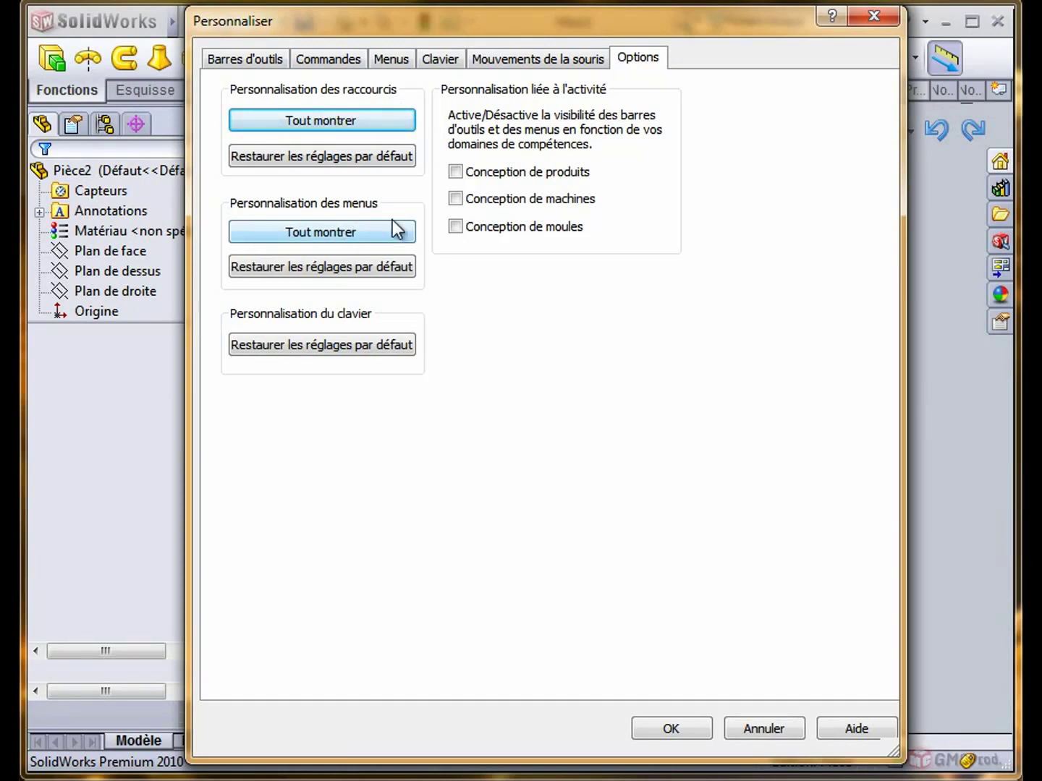
Return to Barres d'outils and close Personnaliser with OK to apply the changes
{"action": "left_click", "coordinate": [235, 58]}
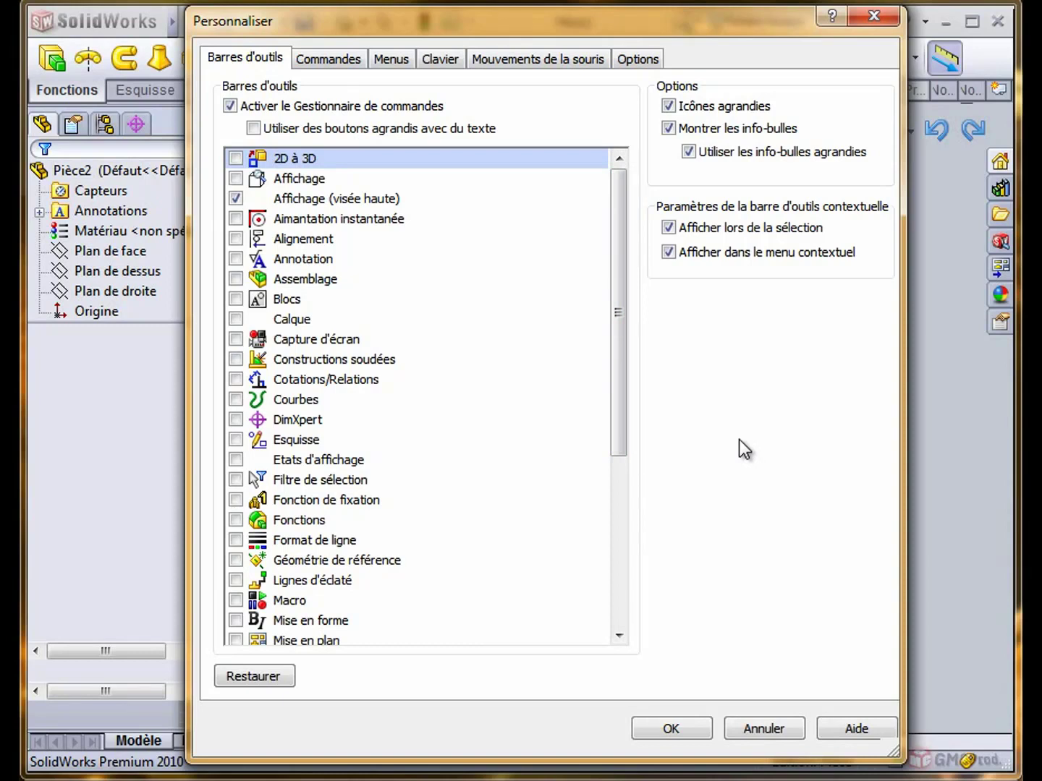
{"action": "left_click", "coordinate": [687, 728]}
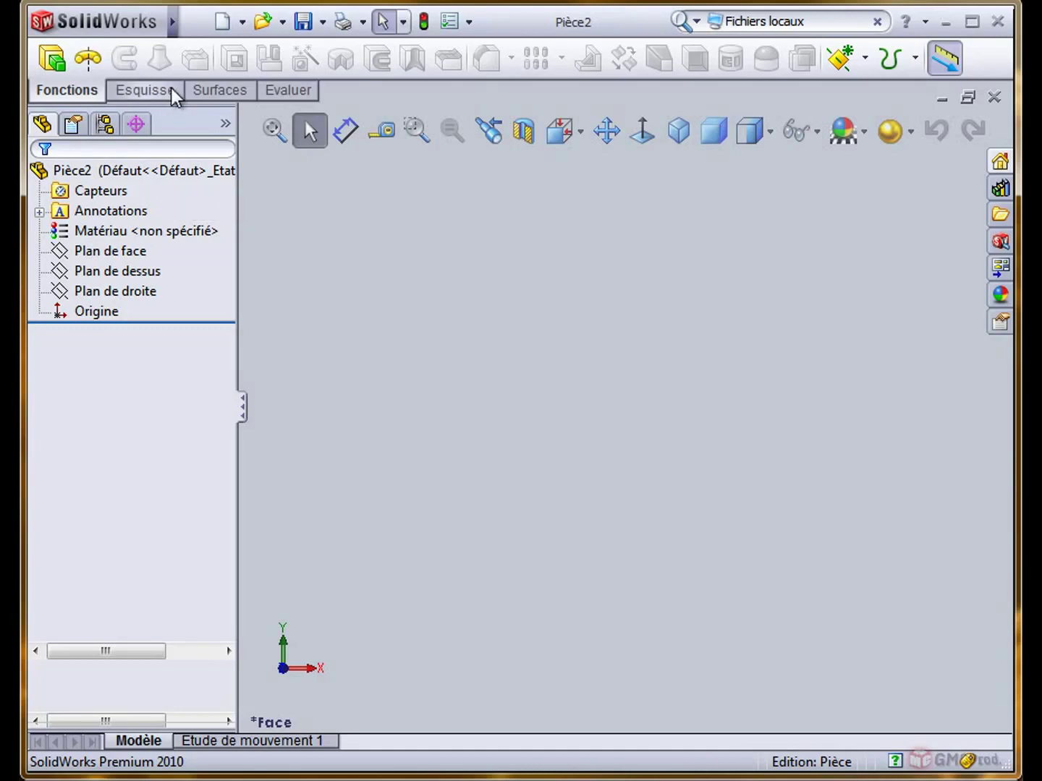
Reopen Personnaliser from the toolbar's right-click menu and turn off Icônes agrandies
{"action": "right_click", "coordinate": [150, 87]}
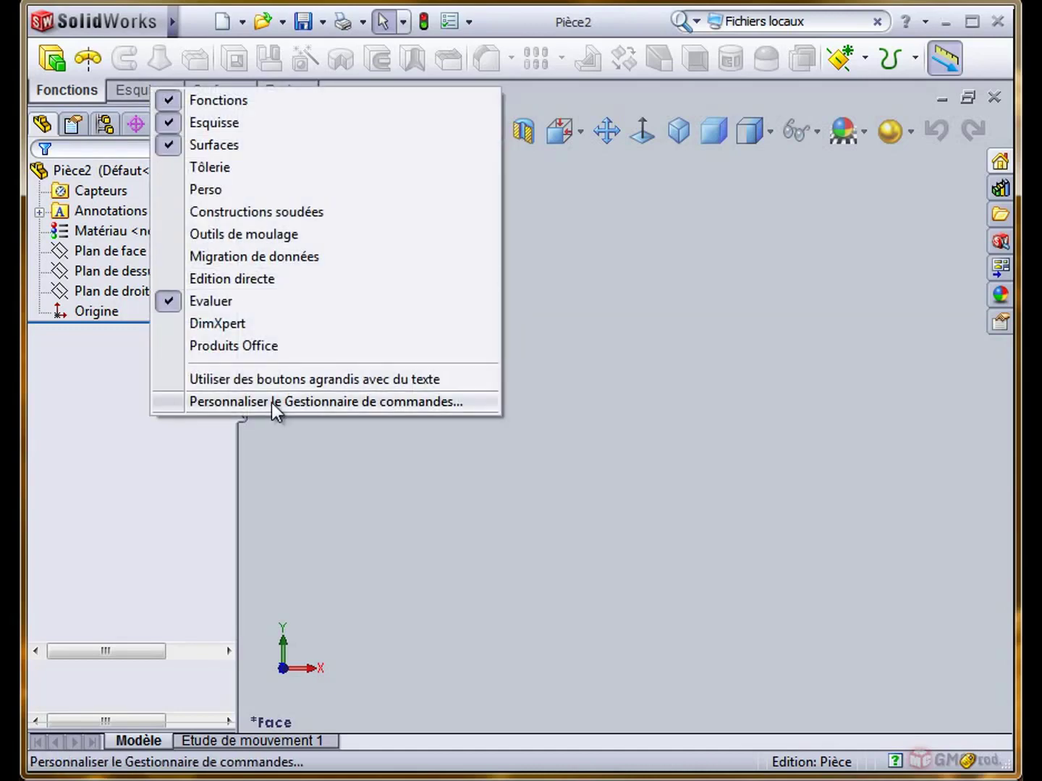
{"action": "left_click", "coordinate": [298, 404]}
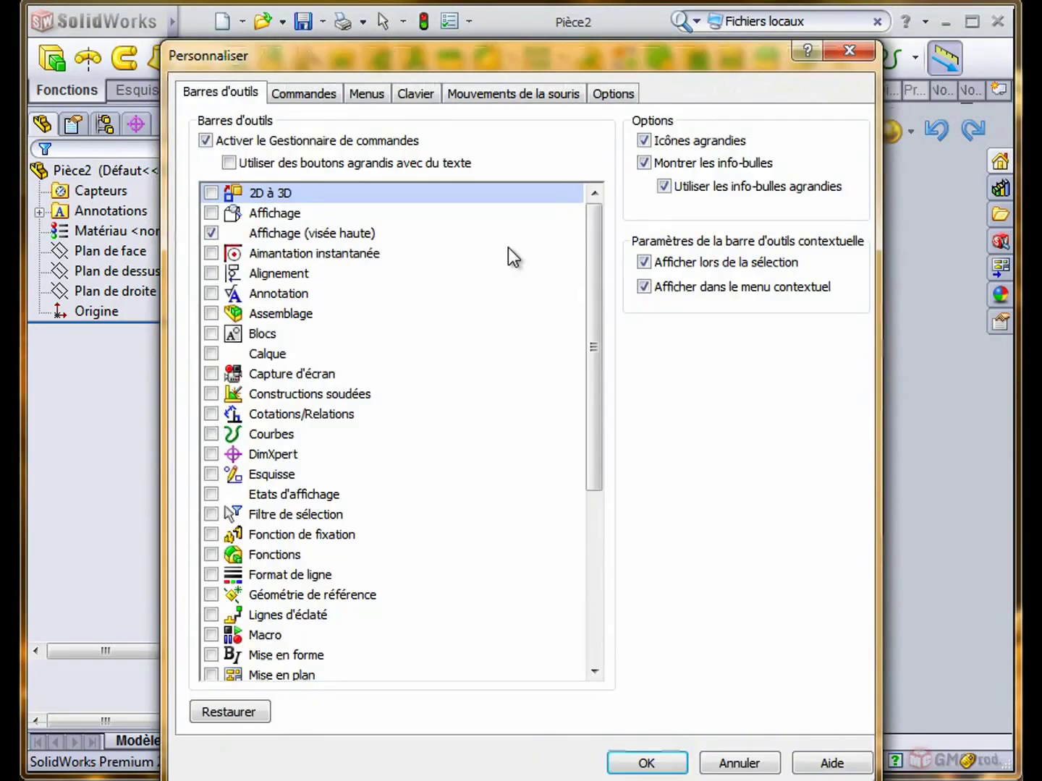
{"action": "left_click_drag", "start_coordinate": [458, 57], "coordinate": [494, 203]}
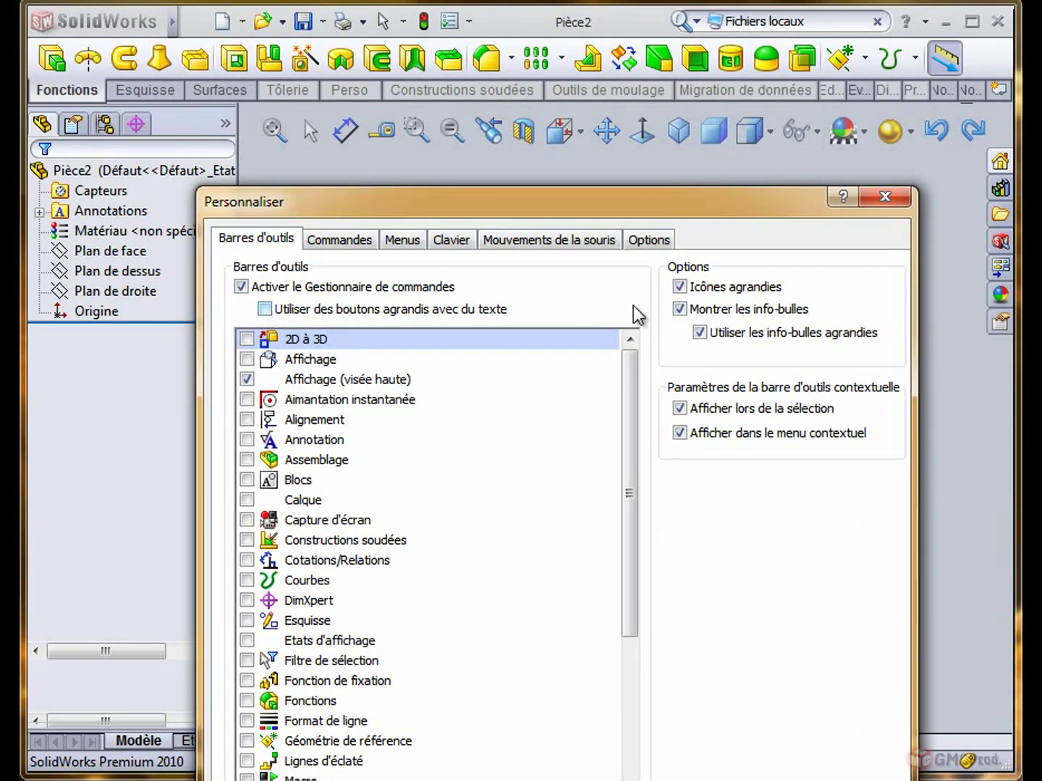
{"action": "left_click", "coordinate": [679, 287]}
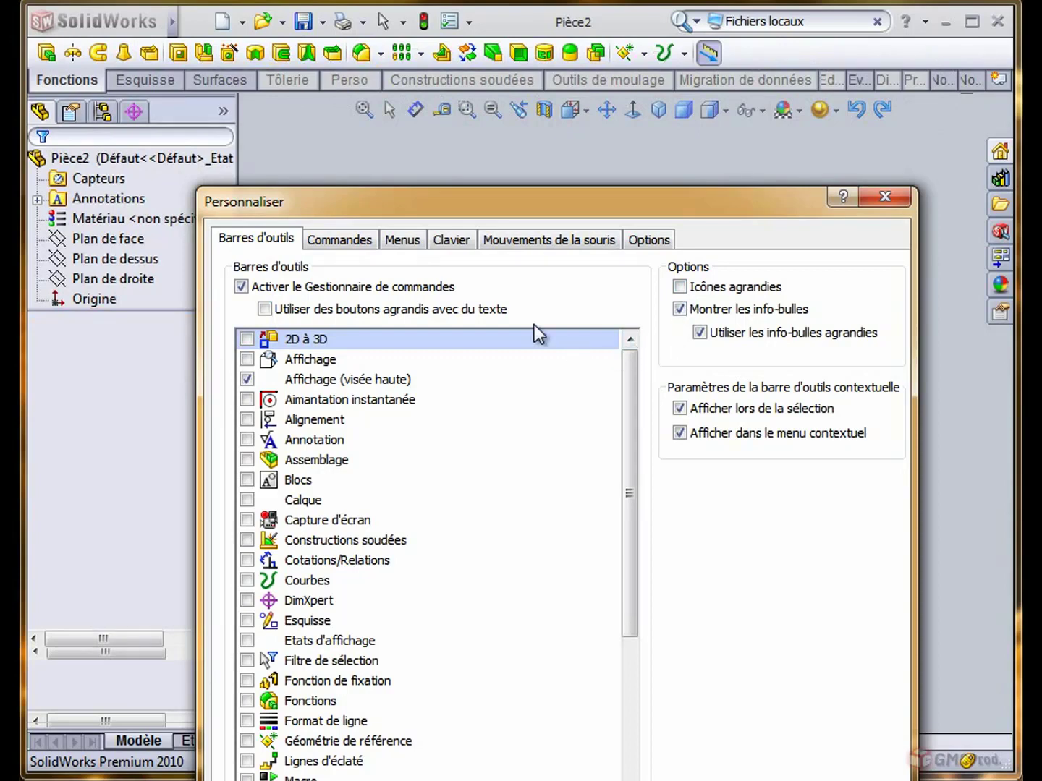
{"action": "left_click_drag", "start_coordinate": [460, 203], "coordinate": [451, 291]}
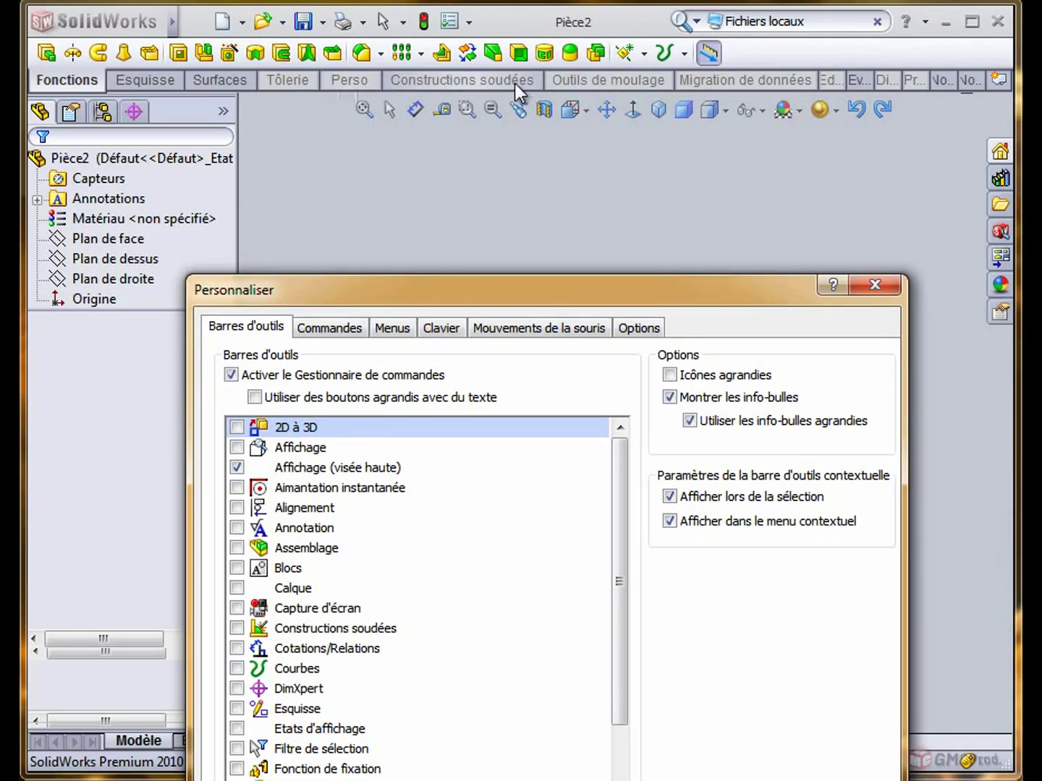
Add an empty command tab after Surfaces and name it 'Mon onglet'
{"action": "right_click", "coordinate": [569, 82]}
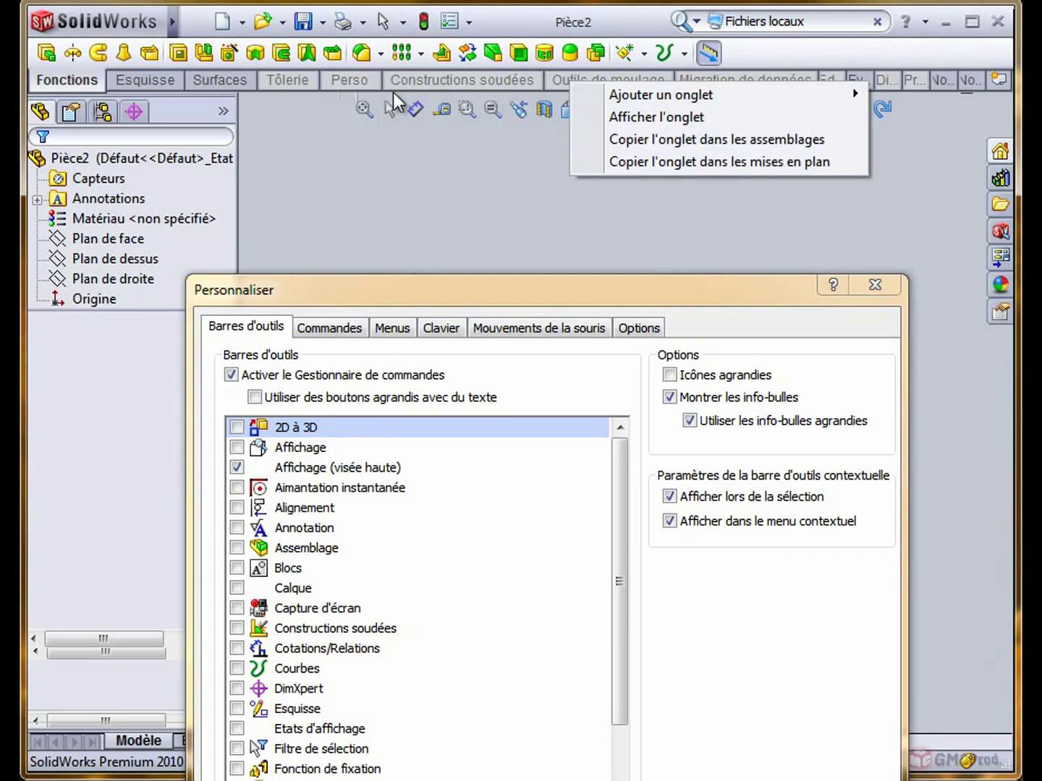
{"action": "right_click", "coordinate": [188, 81]}
{"action": "mouse_move", "coordinate": [280, 94]}
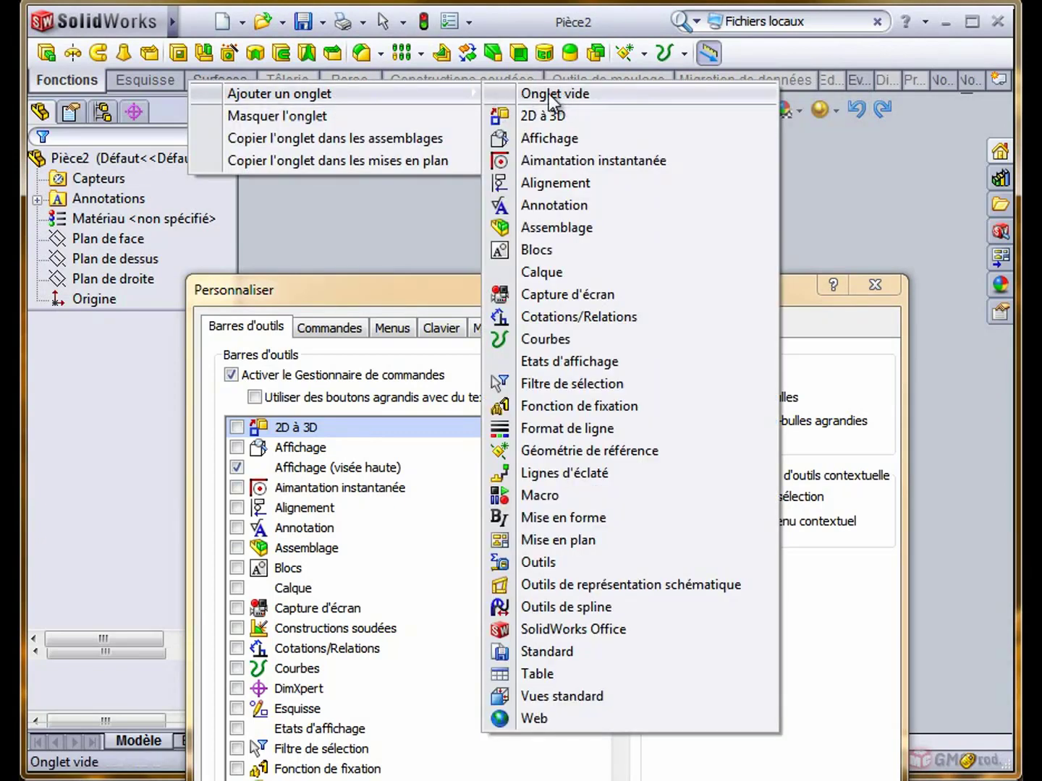
{"action": "left_click", "coordinate": [550, 95]}
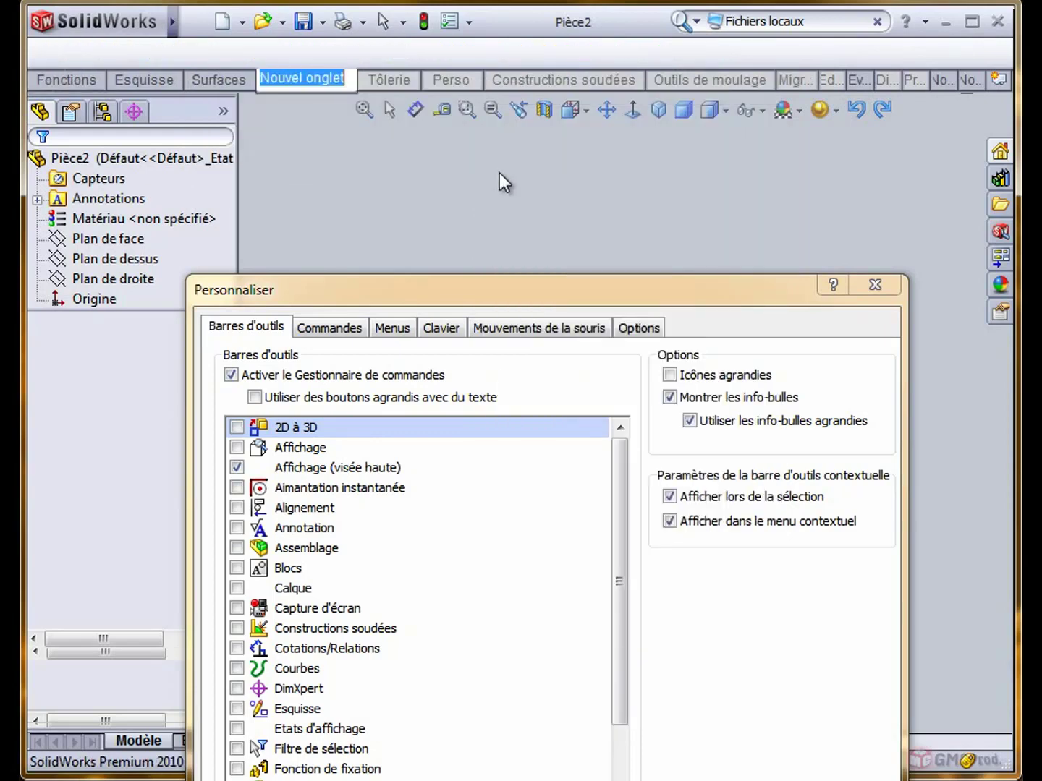
{"action": "type", "text": "Mon"}
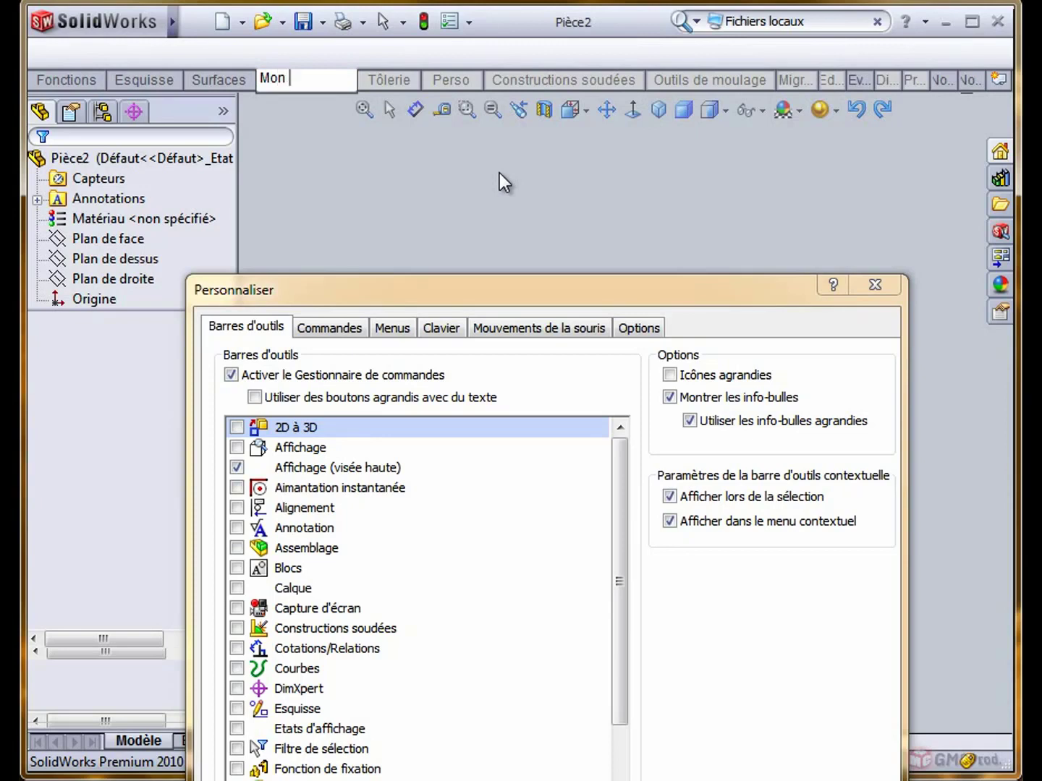
{"action": "type", "text": " ong"}
{"action": "type", "text": "let"}
{"action": "left_click", "coordinate": [294, 60]}
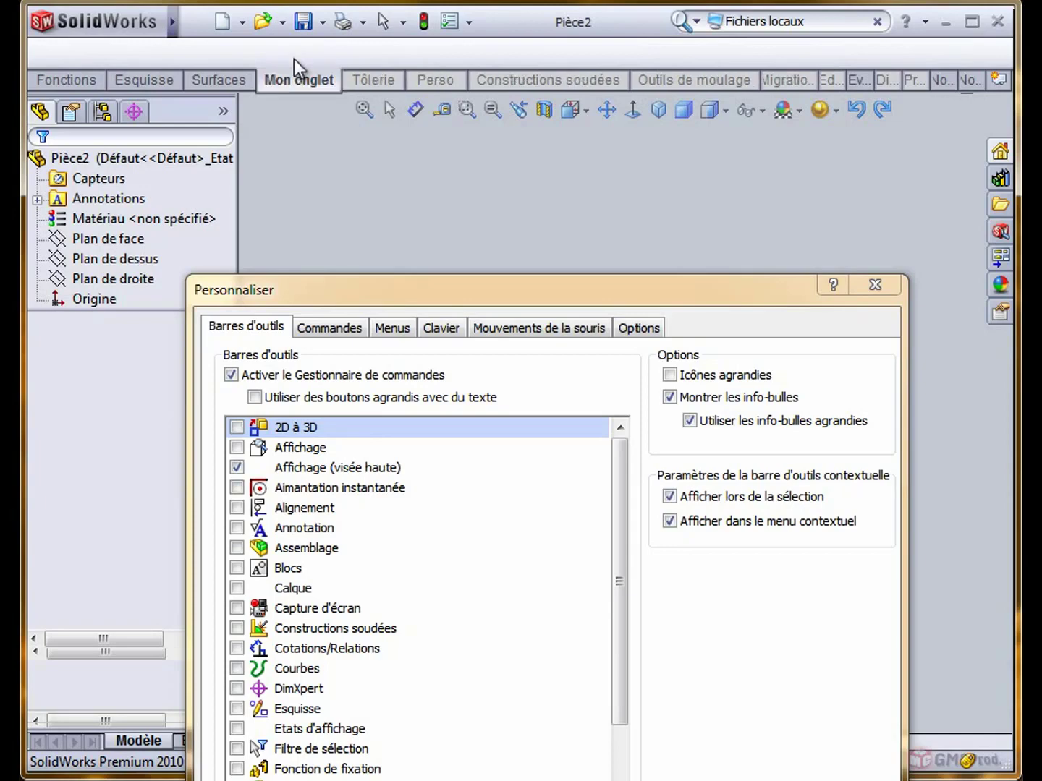
{"action": "left_click", "coordinate": [349, 329]}
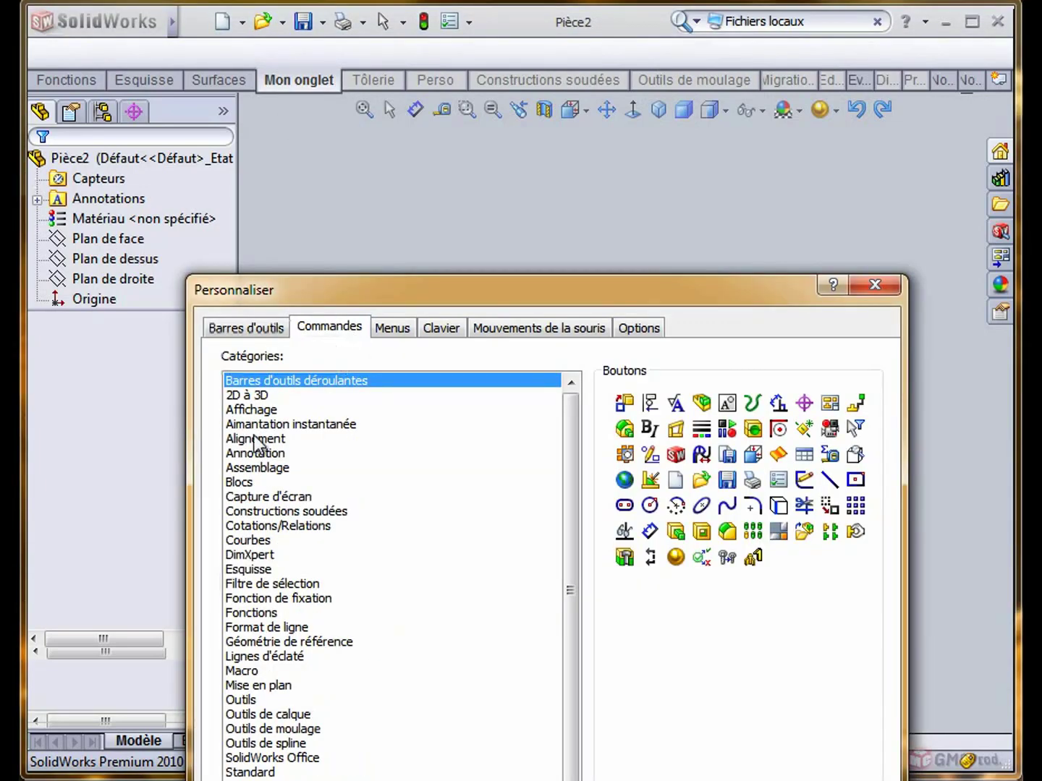
Add three Géométrie de référence commands, including Axis, to Mon onglet
{"action": "left_click", "coordinate": [268, 597]}
{"action": "left_click", "coordinate": [266, 641]}
{"action": "left_click", "coordinate": [257, 615]}
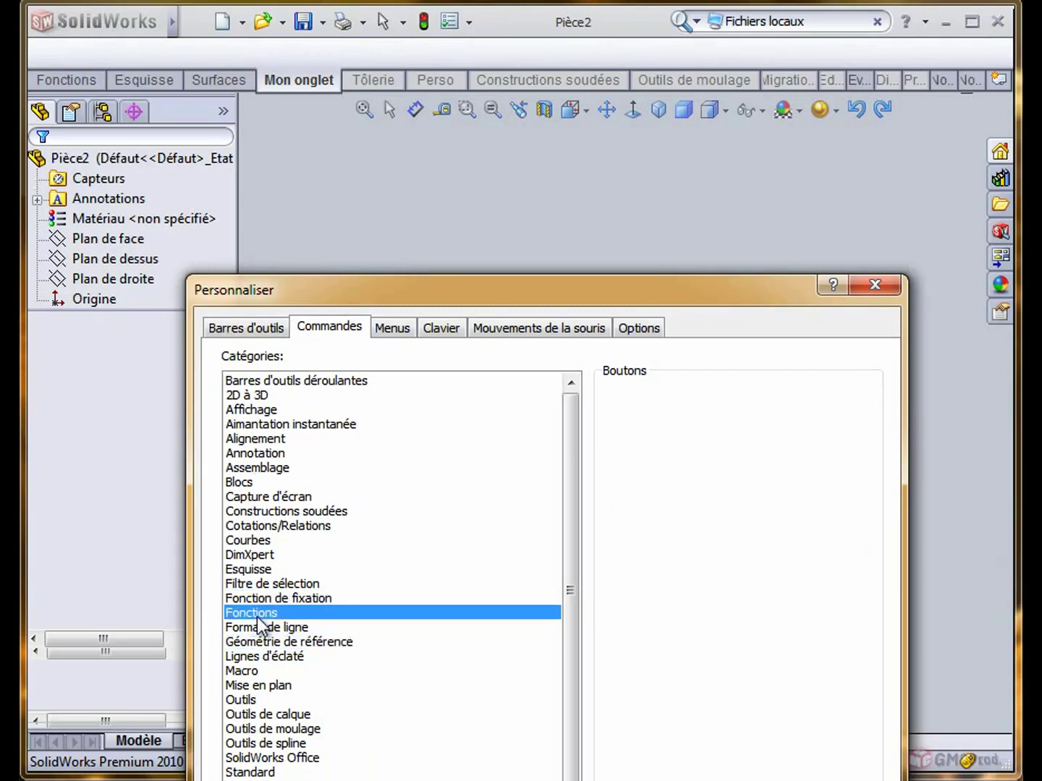
{"action": "left_click", "coordinate": [342, 625]}
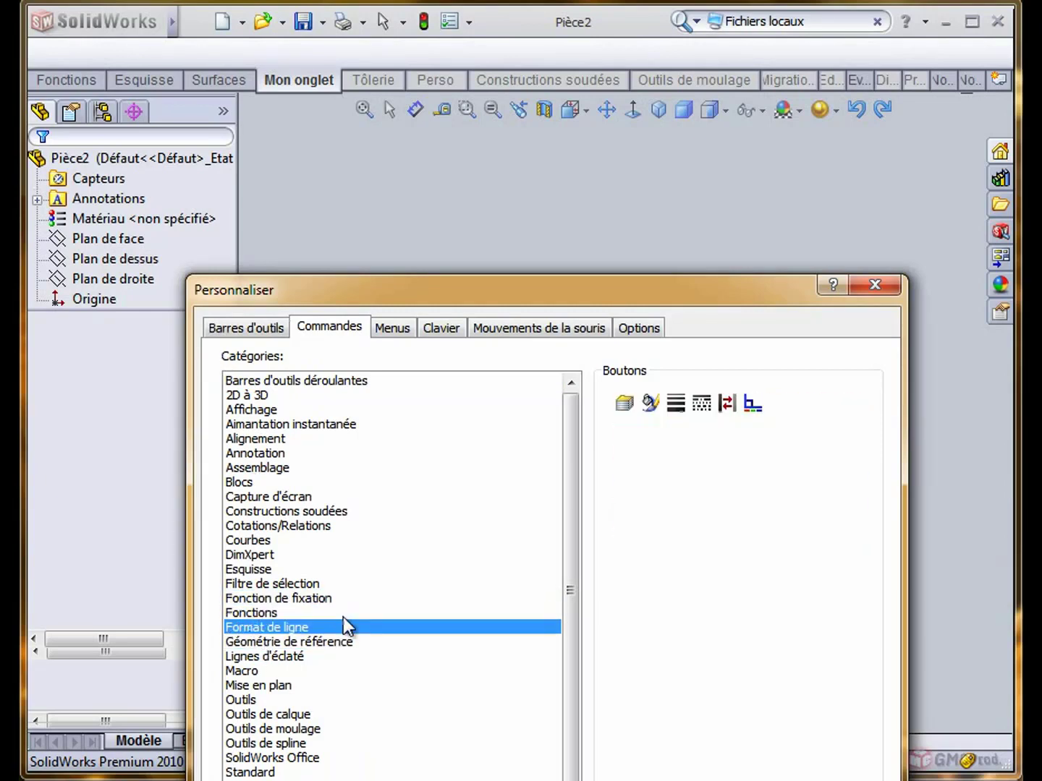
{"action": "left_click", "coordinate": [276, 641]}
{"action": "left_click_drag", "start_coordinate": [623, 403], "coordinate": [54, 49]}
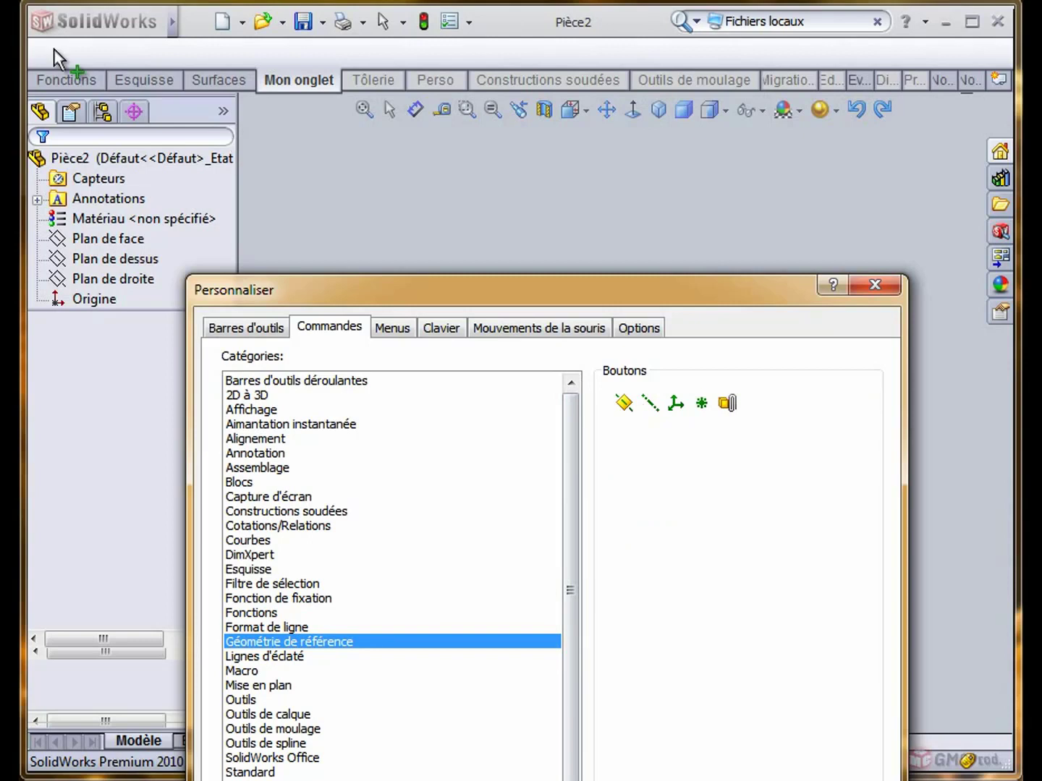
{"action": "left_click_drag", "start_coordinate": [649, 403], "coordinate": [78, 54]}
{"action": "left_click_drag", "start_coordinate": [675, 403], "coordinate": [120, 65]}
Add an Alignement command and the Annotation Note command to Mon onglet
{"action": "left_click", "coordinate": [251, 439]}
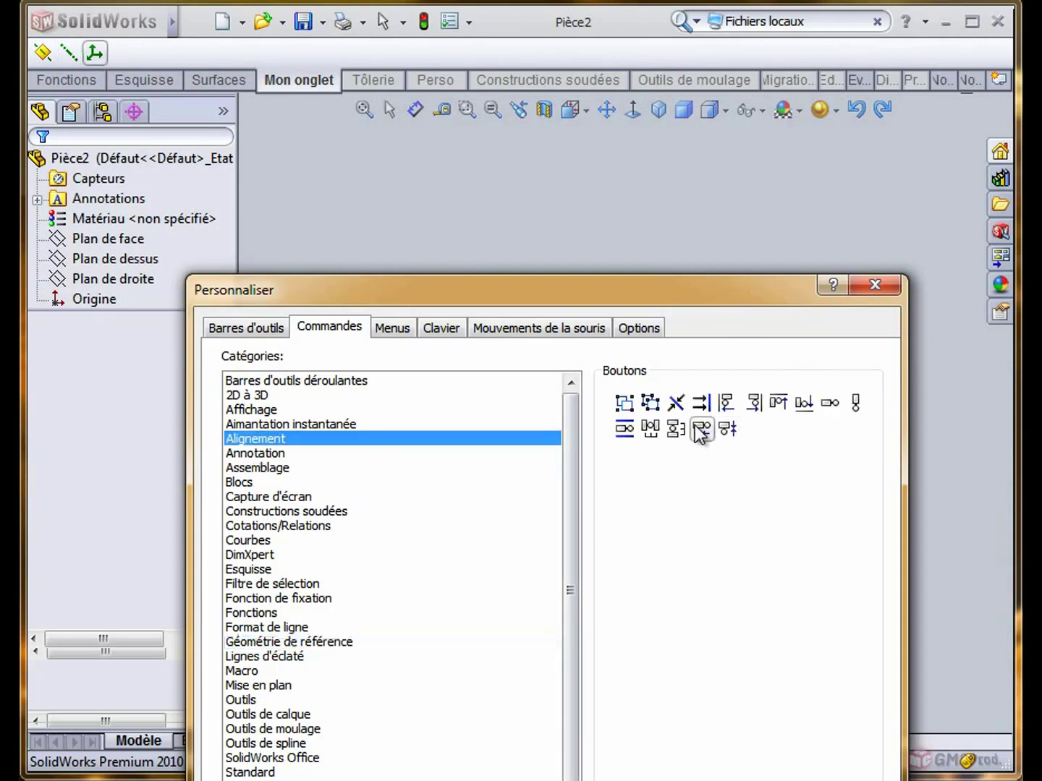
{"action": "left_click_drag", "start_coordinate": [701, 428], "coordinate": [132, 53]}
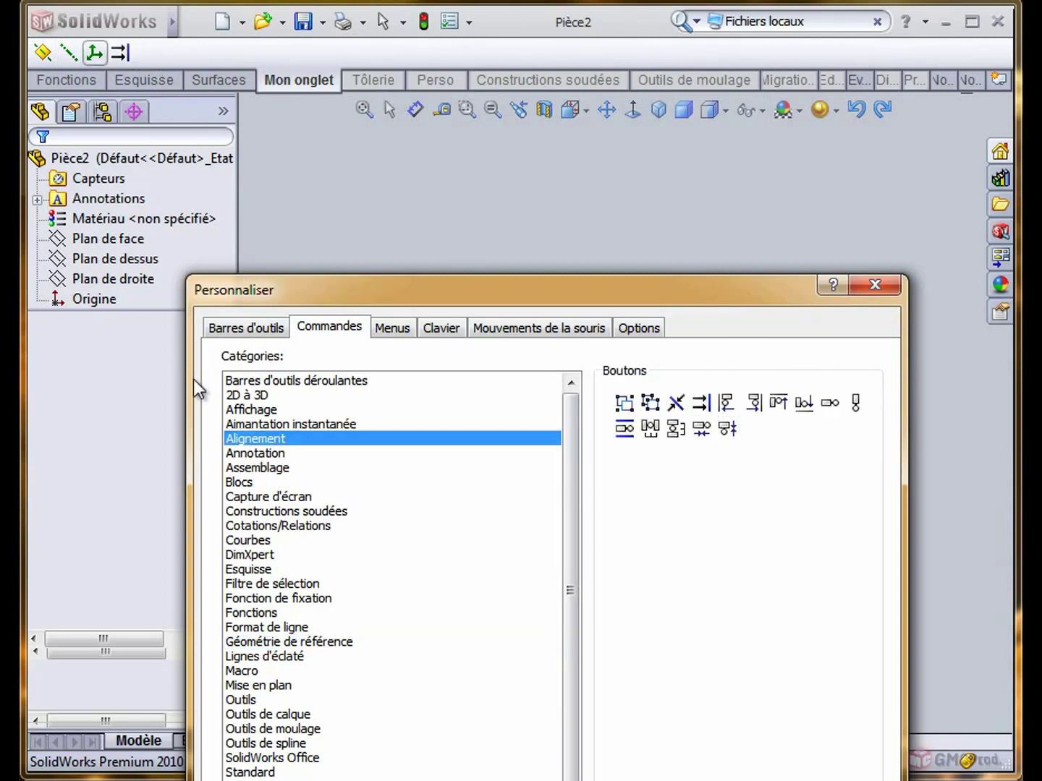
{"action": "left_click", "coordinate": [251, 455]}
{"action": "left_click_drag", "start_coordinate": [623, 402], "coordinate": [137, 53]}
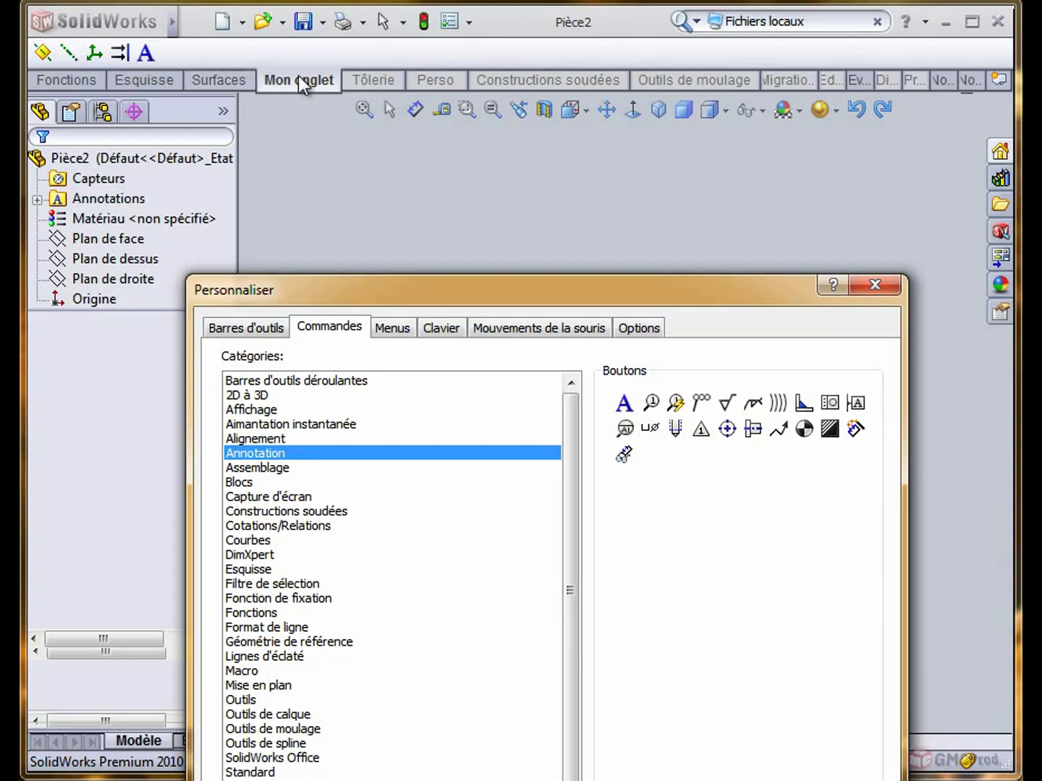
{"action": "left_click_drag", "start_coordinate": [498, 290], "coordinate": [478, 45]}
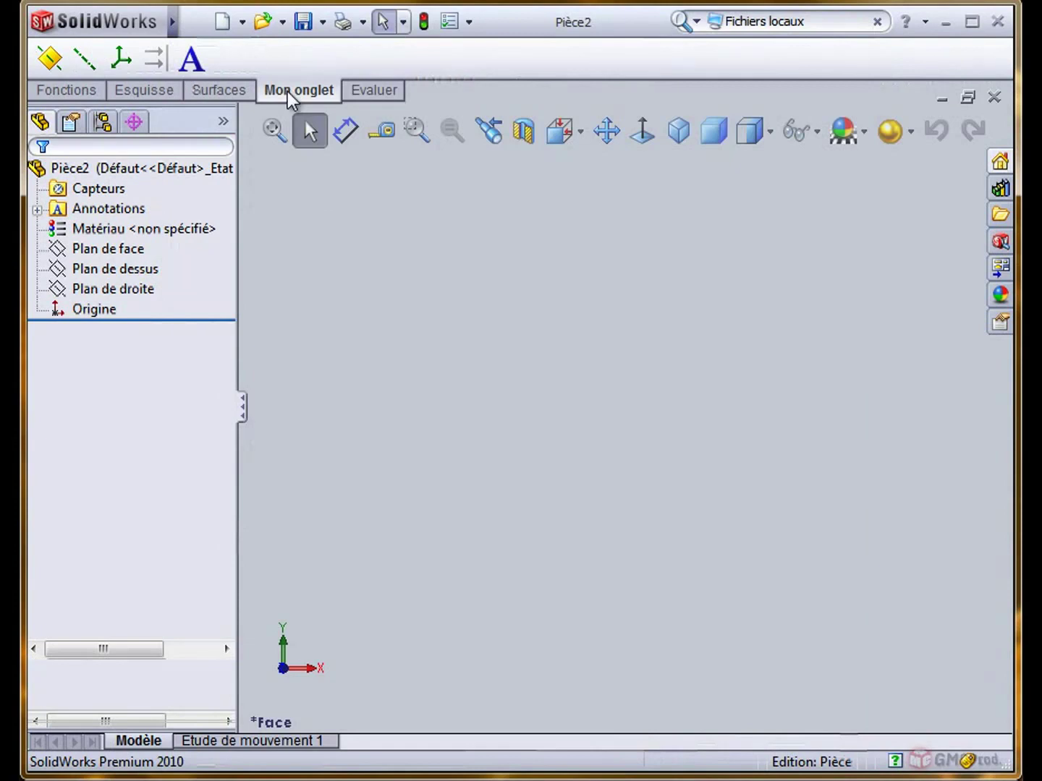
Hide Mon onglet from the tab bar and reopen Personnaliser le Gestionnaire de commandes
{"action": "right_click", "coordinate": [288, 94]}
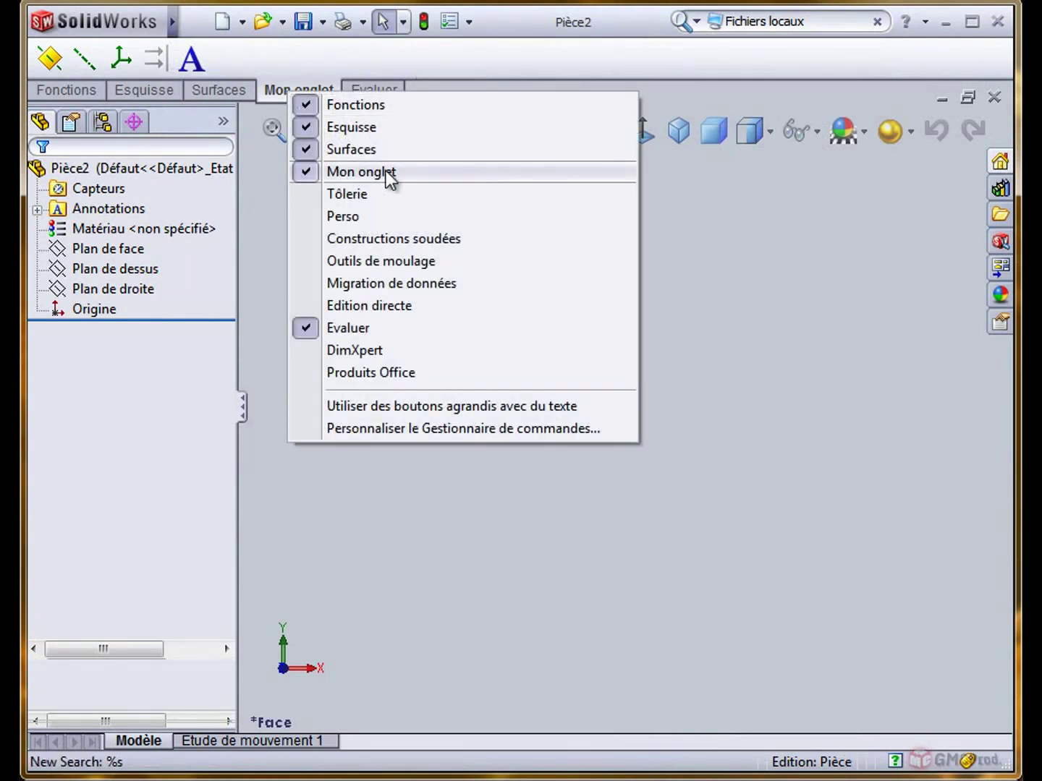
{"action": "left_click", "coordinate": [459, 172]}
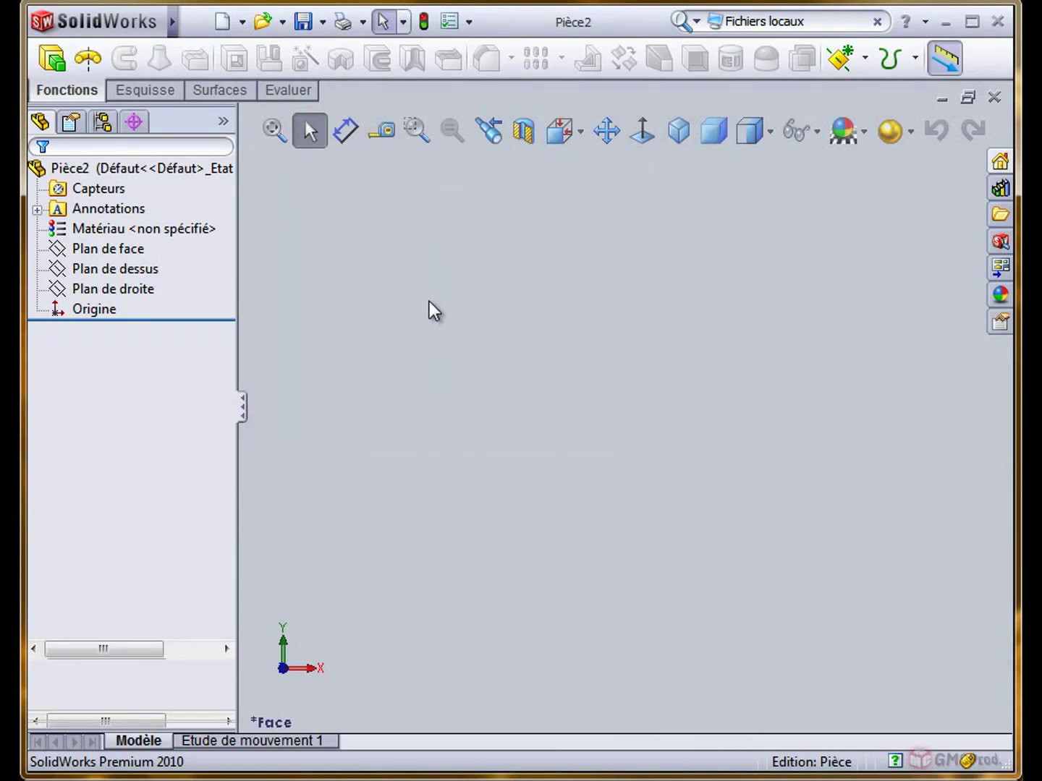
{"action": "right_click", "coordinate": [238, 64]}
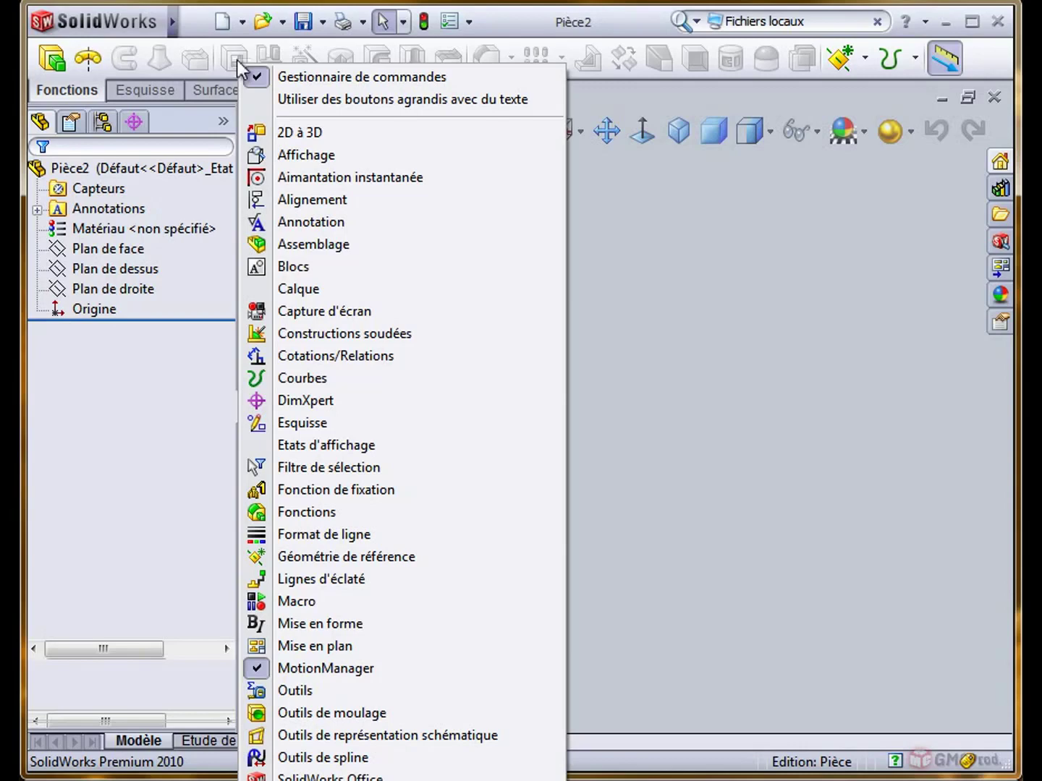
{"action": "right_click", "coordinate": [164, 94]}
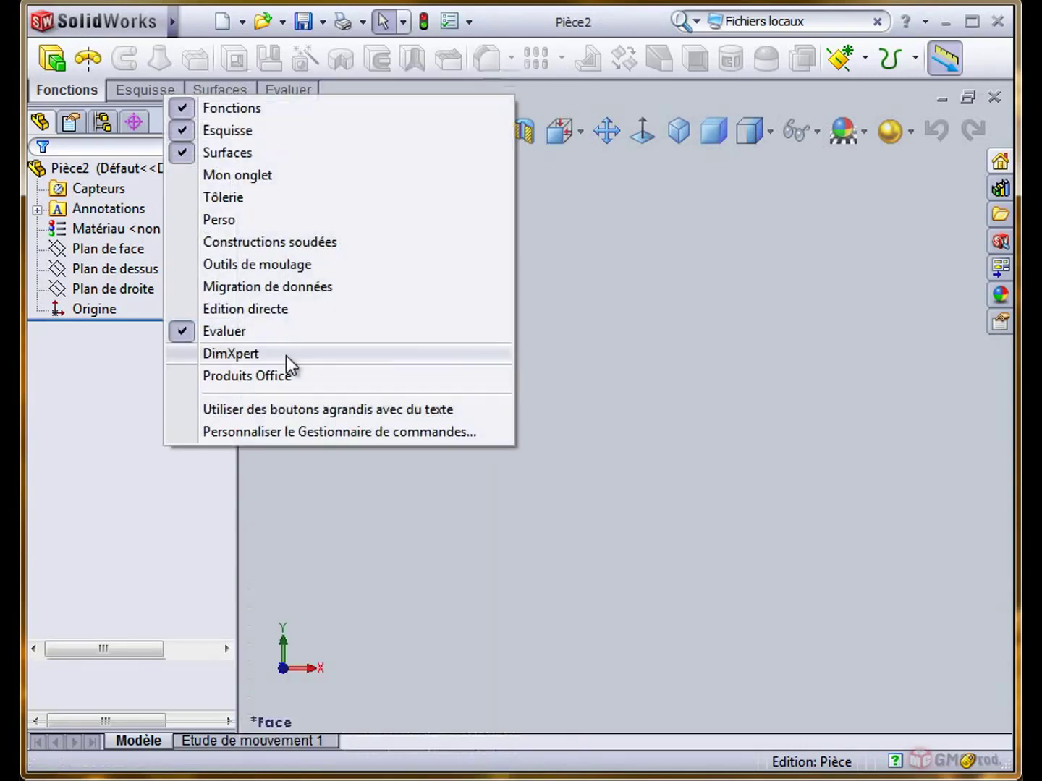
{"action": "left_click", "coordinate": [288, 432]}
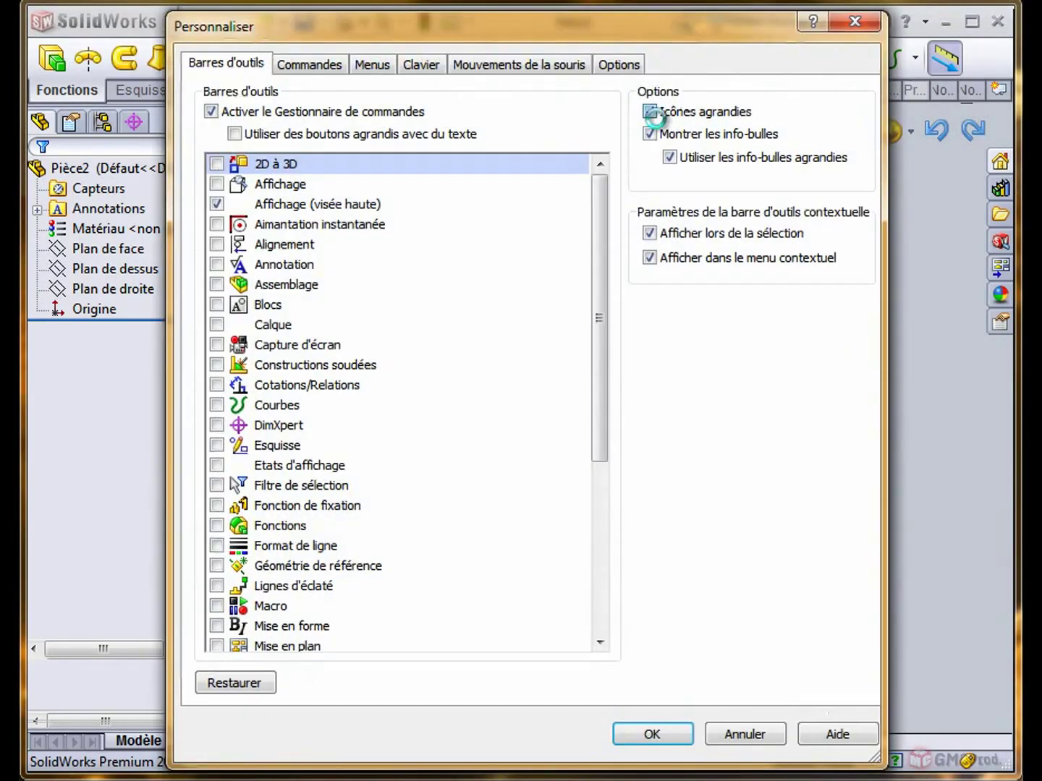
Close Personnaliser with OK, float the CommandManager, dock it left, then return it to the top
{"action": "left_click", "coordinate": [652, 734]}
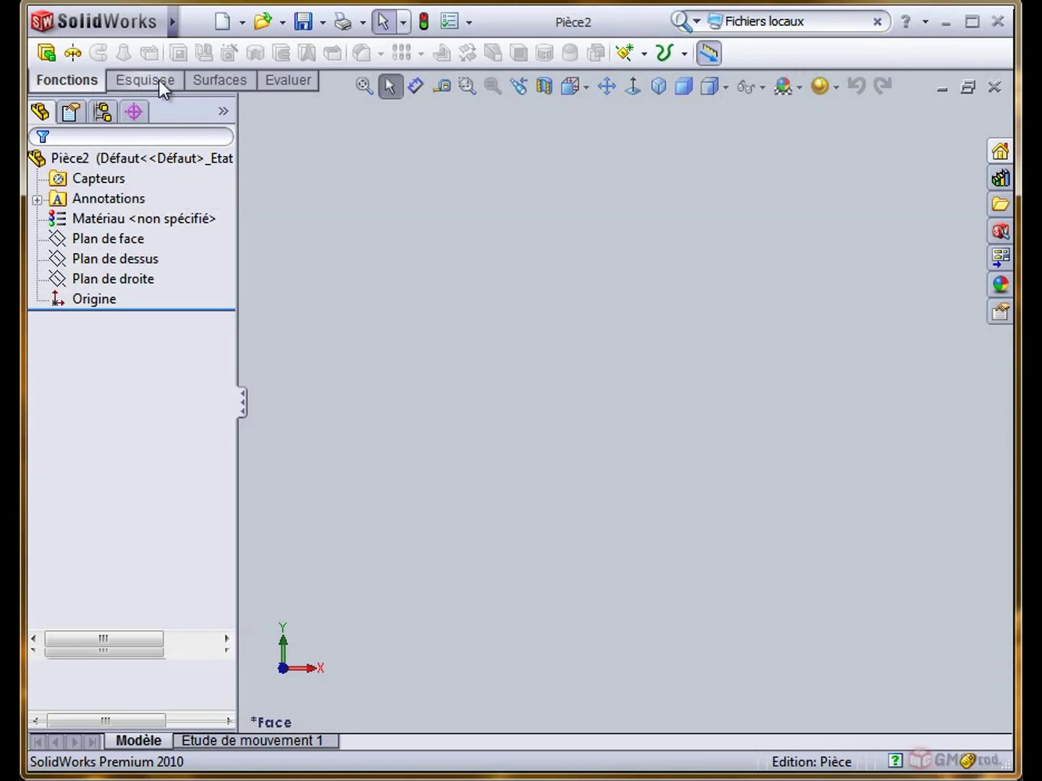
{"action": "left_click_drag", "start_coordinate": [147, 82], "coordinate": [741, 277]}
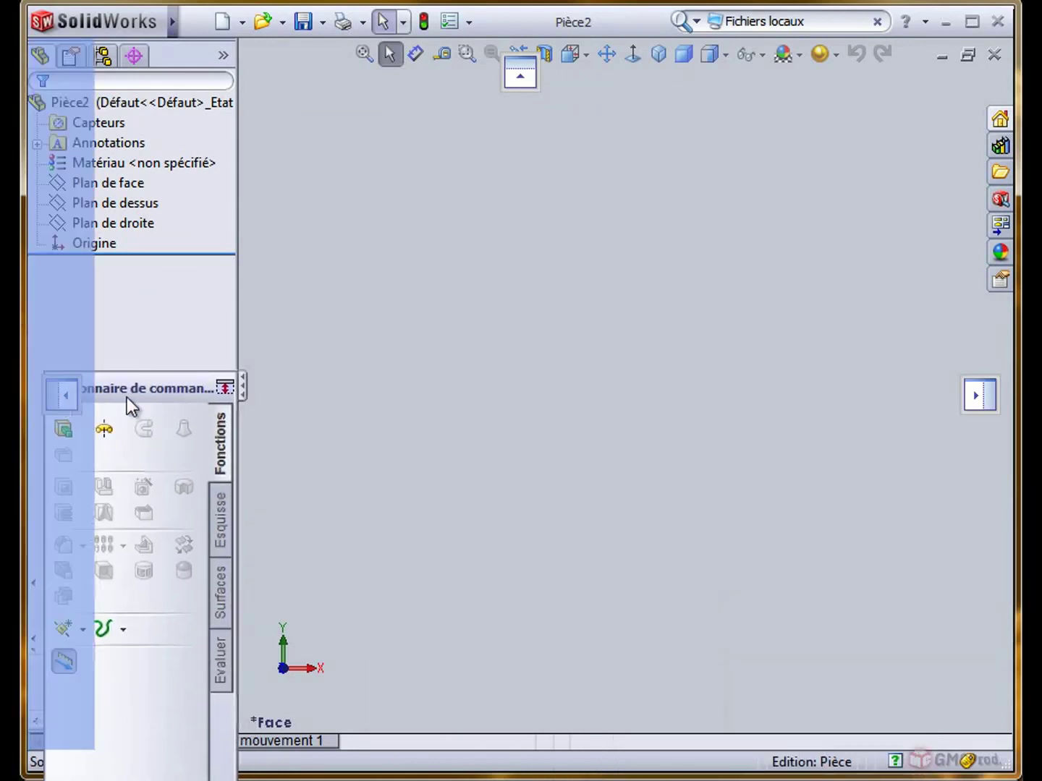
{"action": "mouse_move", "coordinate": [740, 277]}
{"action": "left_mouse_down"}
{"action": "mouse_move", "coordinate": [485, 123]}
{"action": "mouse_move", "coordinate": [972, 374]}
{"action": "mouse_move", "coordinate": [43, 389]}
{"action": "left_mouse_up"}
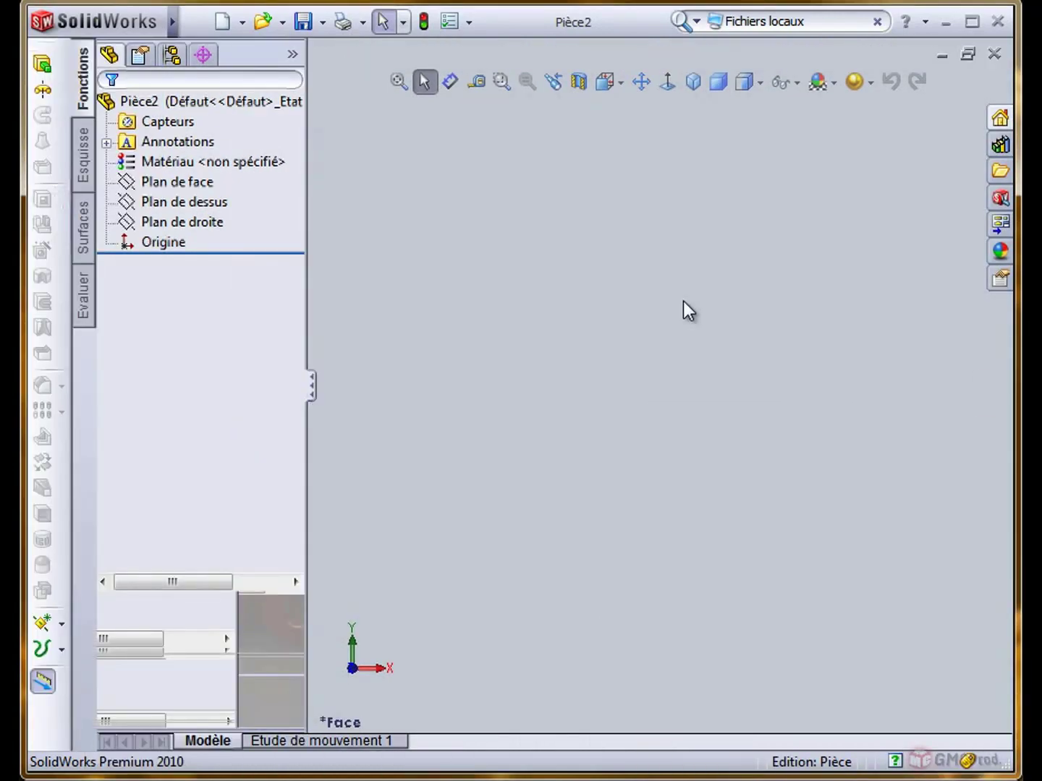
{"action": "mouse_move", "coordinate": [84, 95]}
{"action": "left_mouse_down"}
{"action": "mouse_move", "coordinate": [391, 172]}
{"action": "mouse_move", "coordinate": [520, 61]}
{"action": "left_mouse_up"}
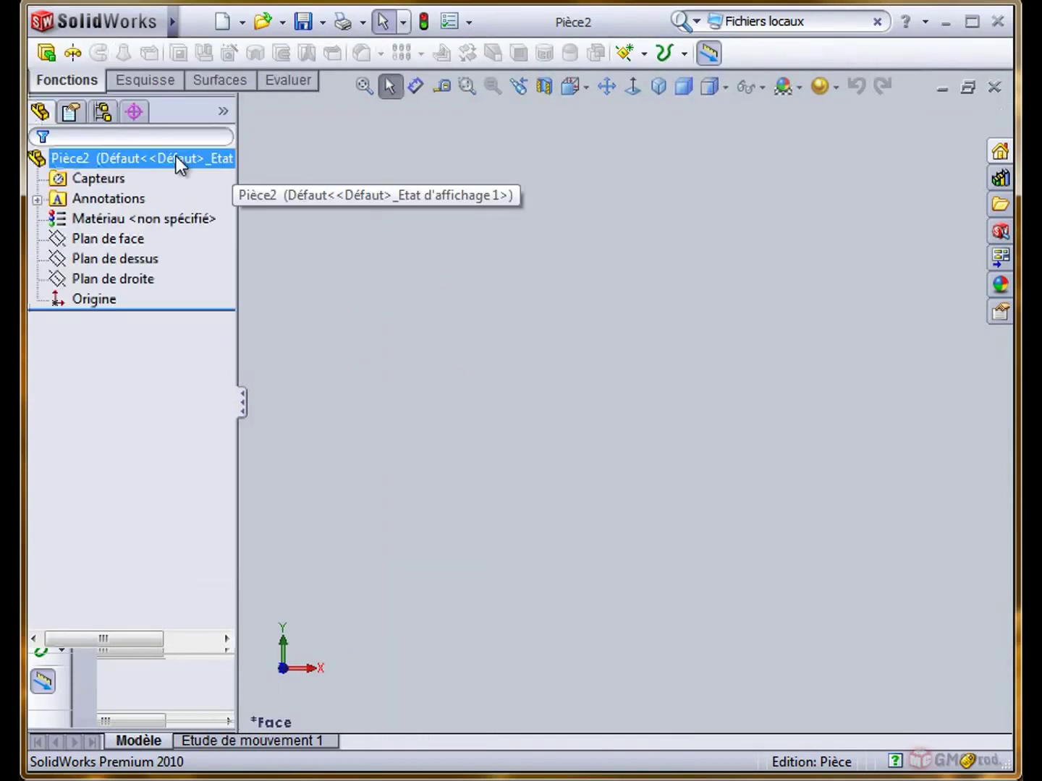
{"action": "left_click", "coordinate": [75, 115]}
{"action": "mouse_move", "coordinate": [69, 113]}
{"action": "left_mouse_down"}
{"action": "mouse_move", "coordinate": [637, 300]}
{"action": "mouse_move", "coordinate": [100, 673]}
{"action": "left_mouse_up"}
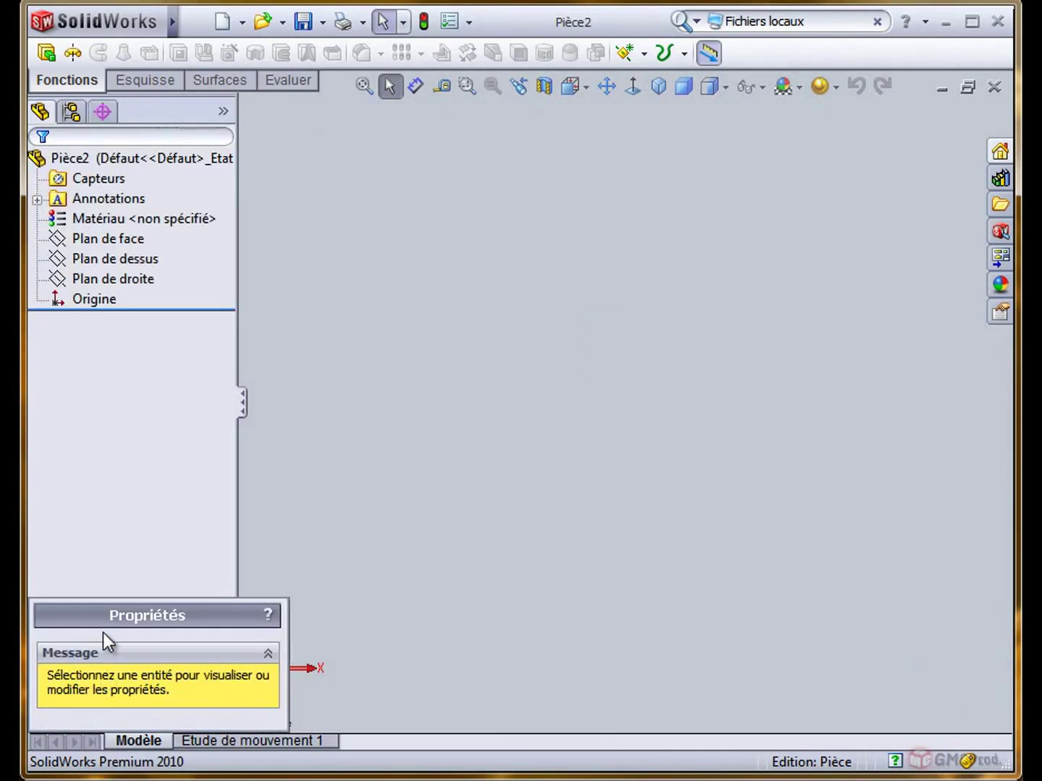
{"action": "mouse_move", "coordinate": [101, 616]}
{"action": "left_mouse_down"}
{"action": "mouse_move", "coordinate": [709, 583]}
{"action": "mouse_move", "coordinate": [946, 677]}
{"action": "left_mouse_up"}
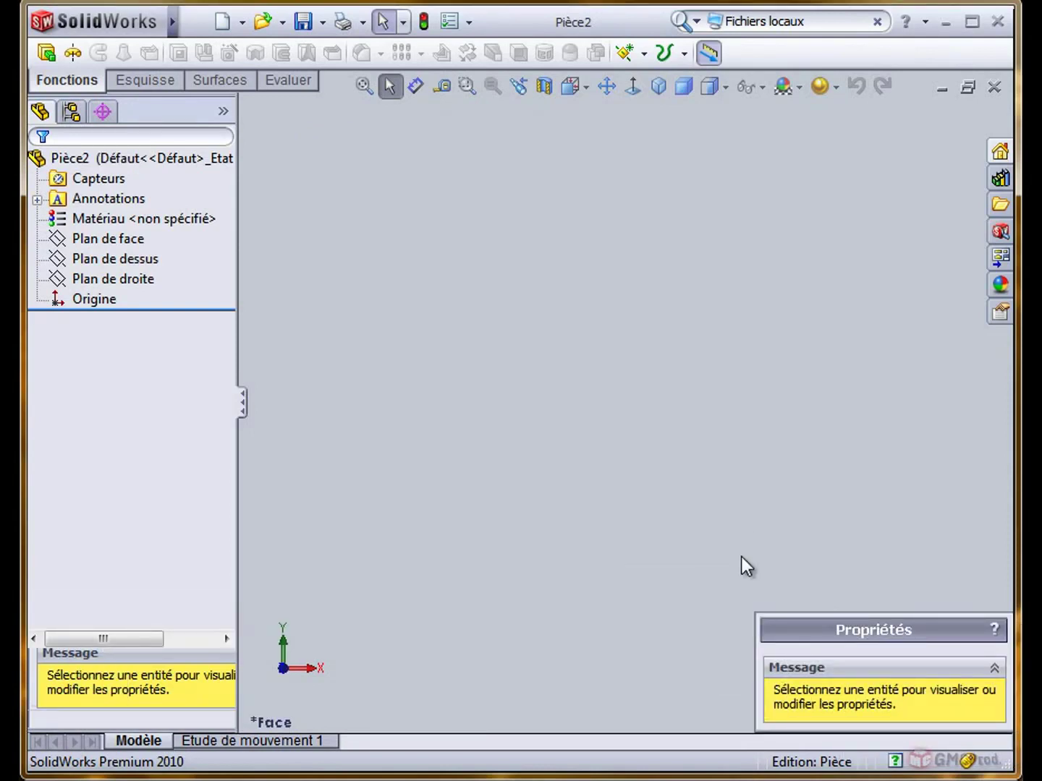
{"action": "mouse_move", "coordinate": [854, 630]}
{"action": "left_mouse_down"}
{"action": "mouse_move", "coordinate": [652, 483]}
{"action": "mouse_move", "coordinate": [405, 345]}
{"action": "mouse_move", "coordinate": [345, 275]}
{"action": "mouse_move", "coordinate": [346, 153]}
{"action": "left_mouse_up"}
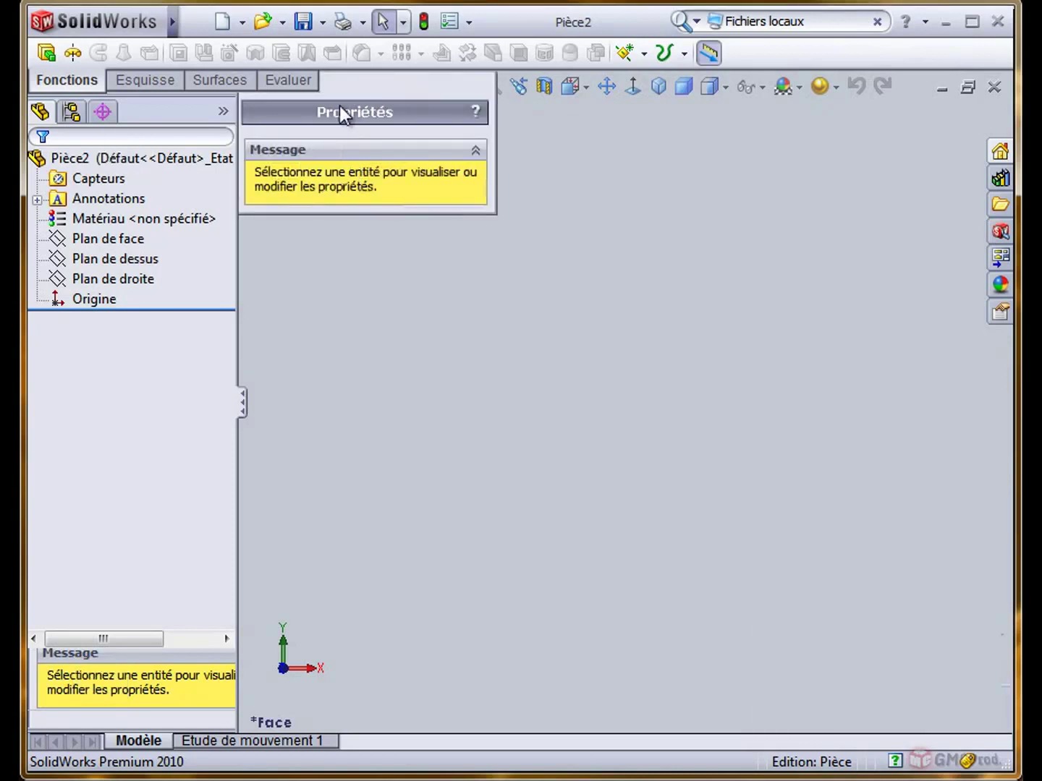
{"action": "mouse_move", "coordinate": [380, 83]}
{"action": "left_mouse_down"}
{"action": "mouse_move", "coordinate": [447, 203]}
{"action": "mouse_move", "coordinate": [258, 212]}
{"action": "mouse_move", "coordinate": [125, 152]}
{"action": "left_mouse_up"}
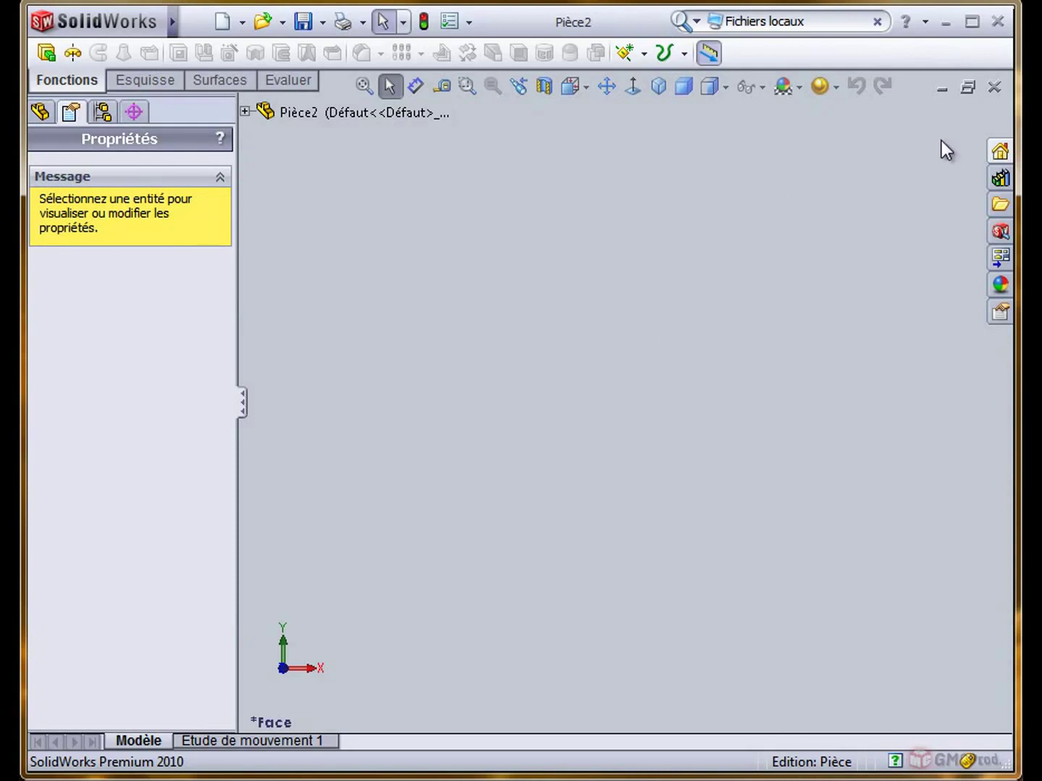
{"action": "left_click", "coordinate": [999, 153]}
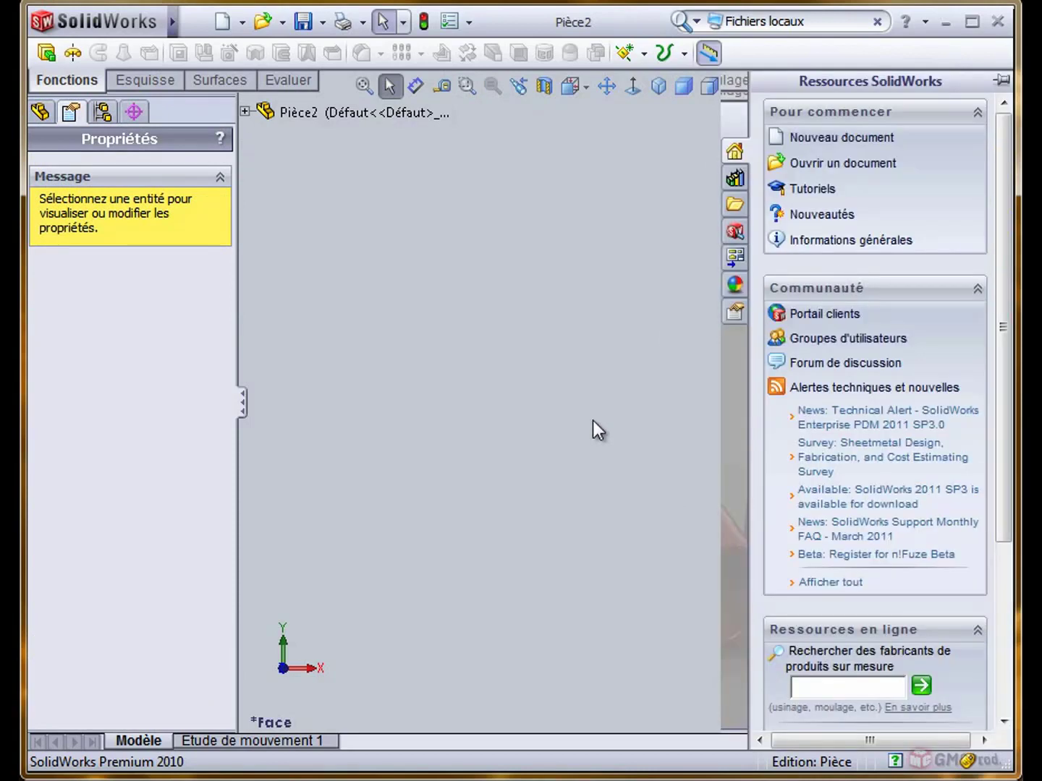
{"action": "left_click", "coordinate": [1001, 81]}
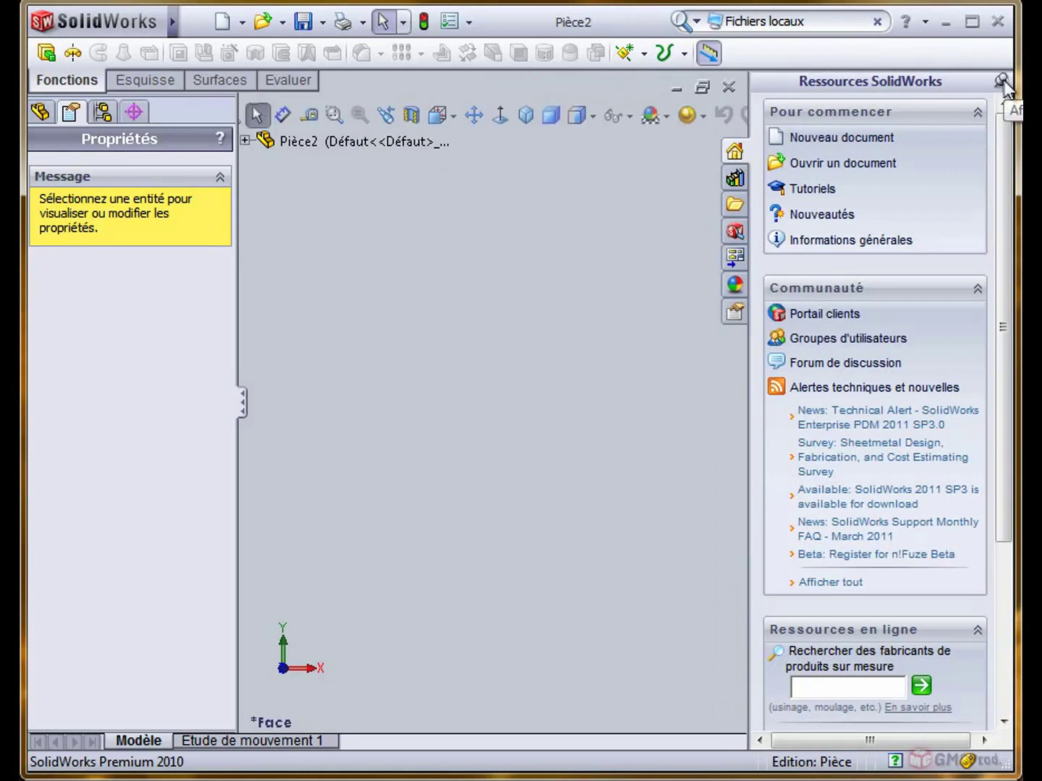
{"action": "left_click", "coordinate": [1002, 81]}
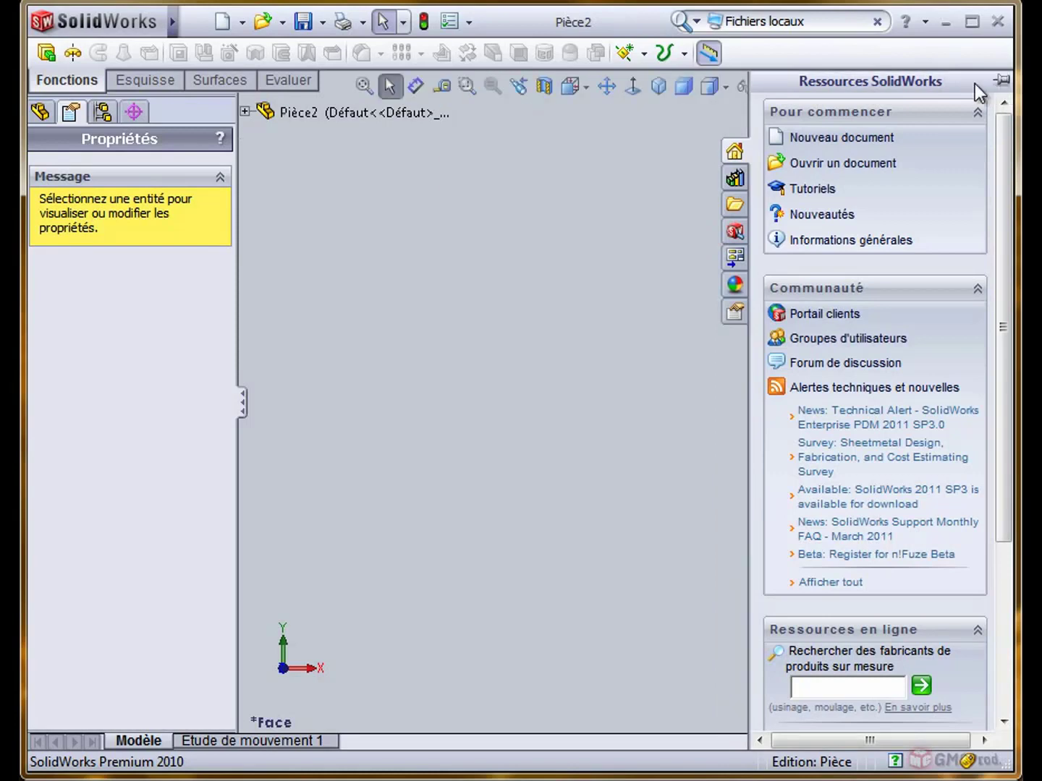
{"action": "mouse_move", "coordinate": [975, 91]}
{"action": "left_mouse_down"}
{"action": "mouse_move", "coordinate": [479, 315]}
{"action": "mouse_move", "coordinate": [555, 231]}
{"action": "left_mouse_up"}
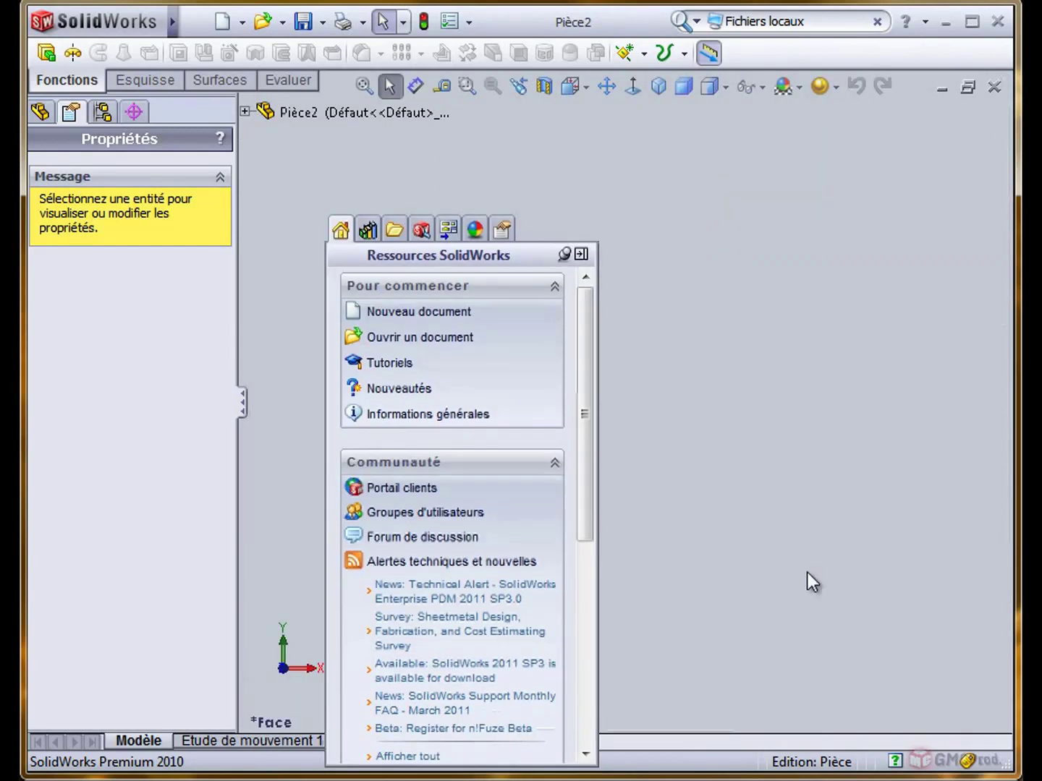
{"action": "mouse_move", "coordinate": [414, 261]}
{"action": "left_mouse_down"}
{"action": "mouse_move", "coordinate": [339, 198]}
{"action": "mouse_move", "coordinate": [587, 200]}
{"action": "left_mouse_up"}
{"action": "left_click", "coordinate": [575, 188]}
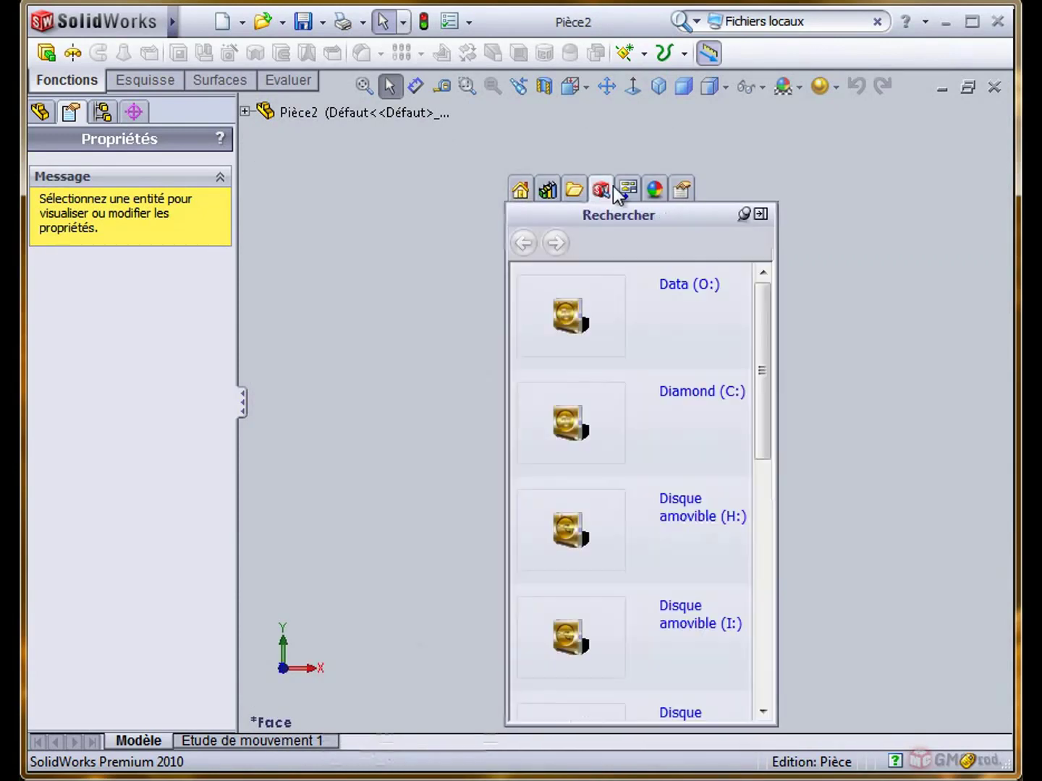
{"action": "left_click", "coordinate": [629, 190]}
{"action": "left_click", "coordinate": [548, 190]}
{"action": "mouse_move", "coordinate": [566, 220]}
{"action": "left_mouse_down"}
{"action": "mouse_move", "coordinate": [413, 179]}
{"action": "mouse_move", "coordinate": [351, 178]}
{"action": "left_mouse_up"}
{"action": "double_click", "coordinate": [362, 183]}
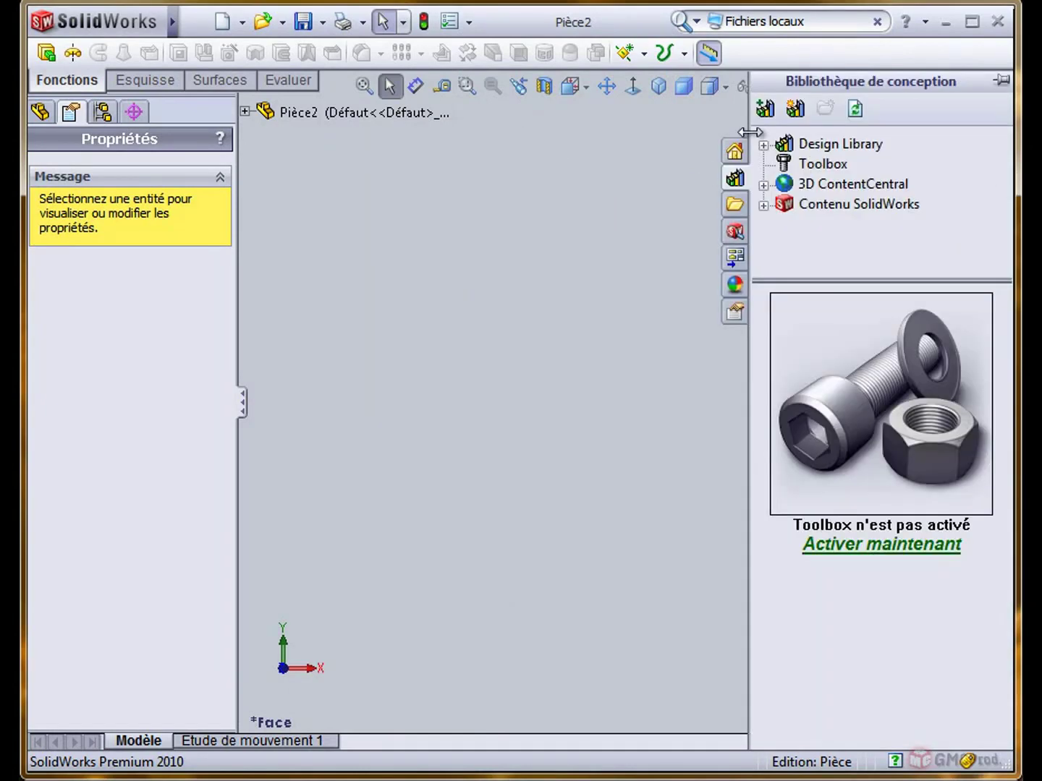
{"action": "left_click", "coordinate": [733, 150]}
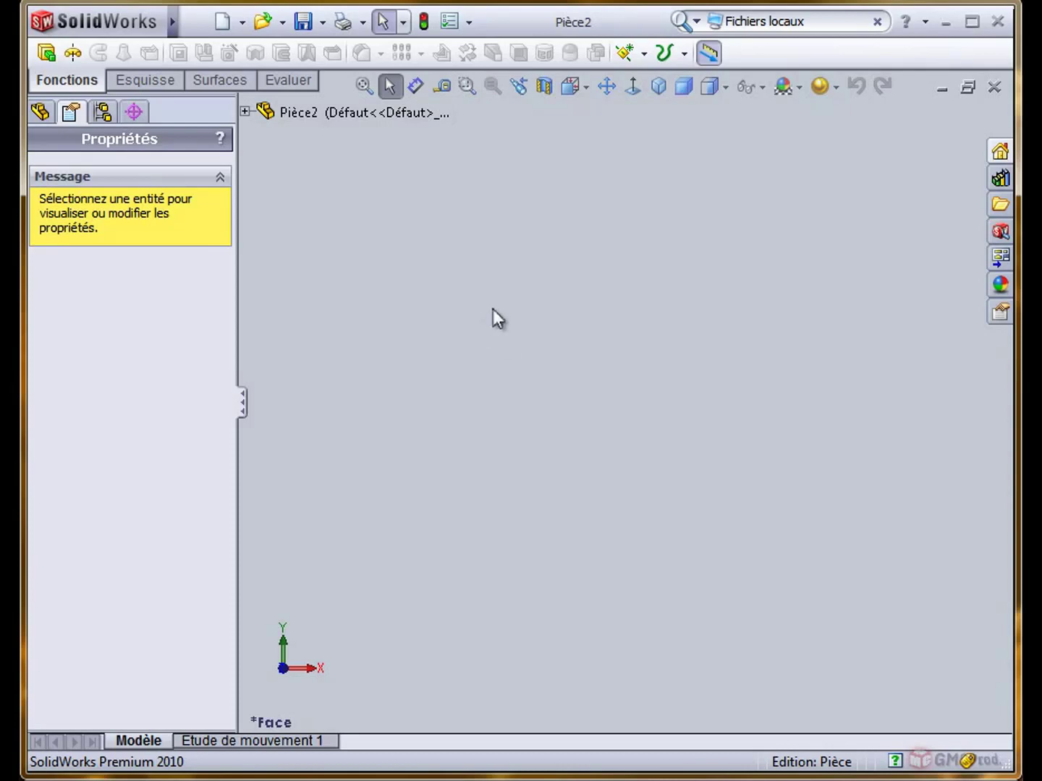
{"action": "left_click", "coordinate": [203, 22]}
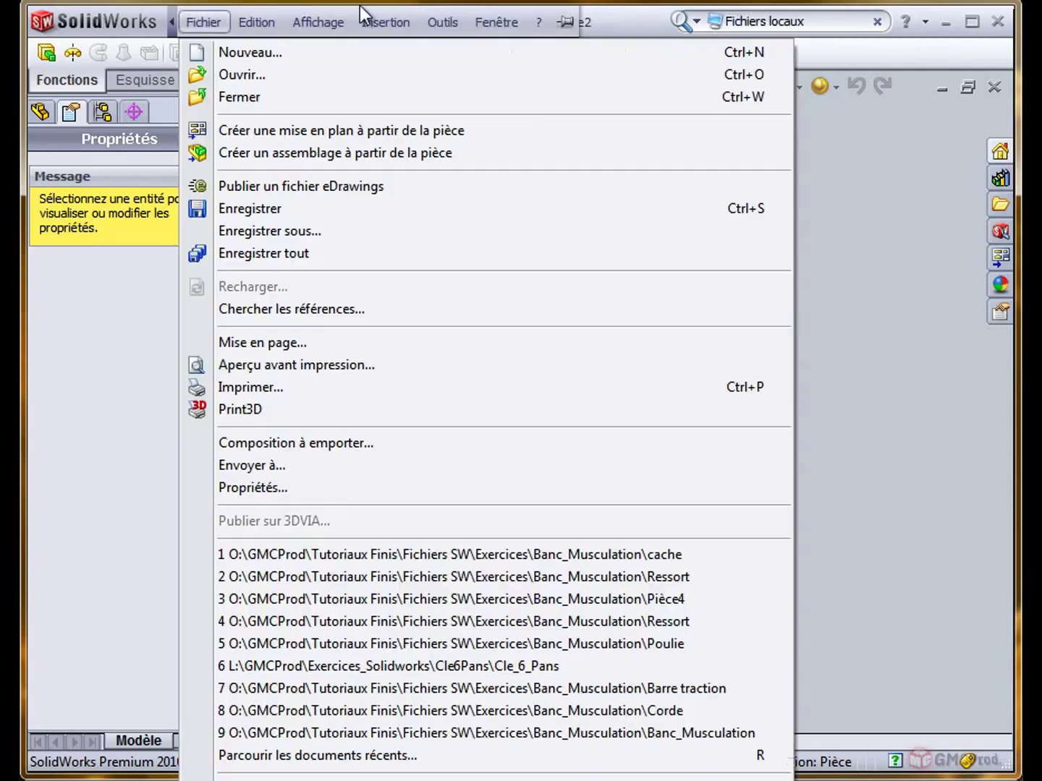
{"action": "left_click", "coordinate": [319, 23]}
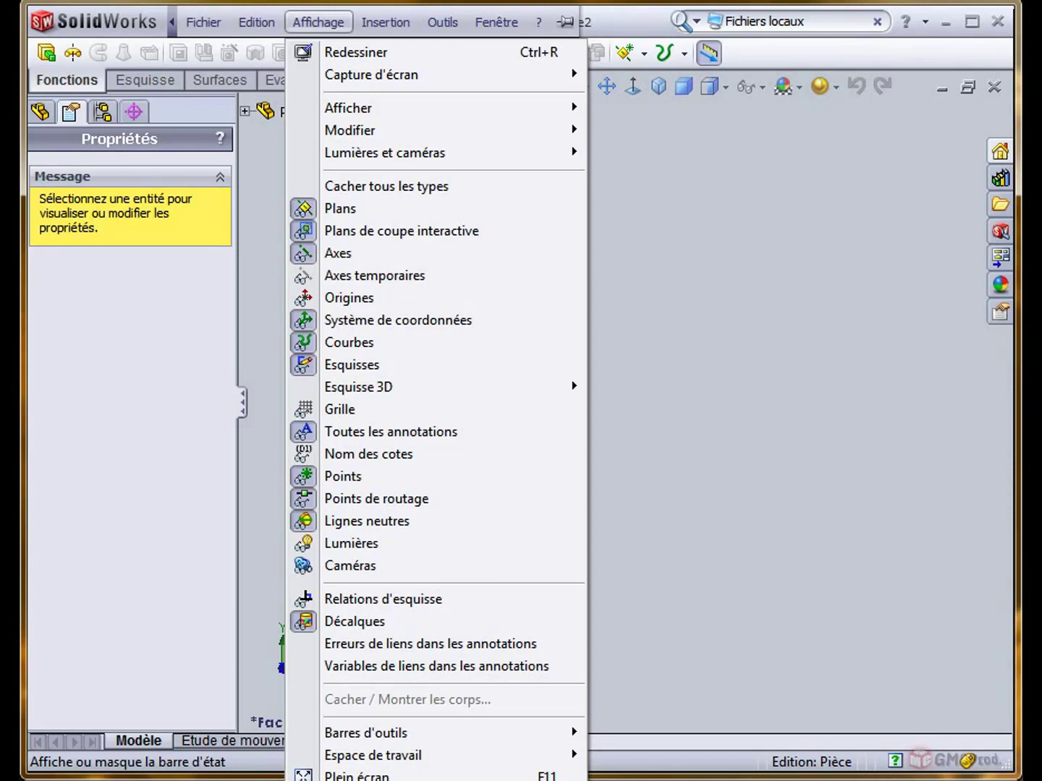
{"action": "left_click", "coordinate": [347, 779]}
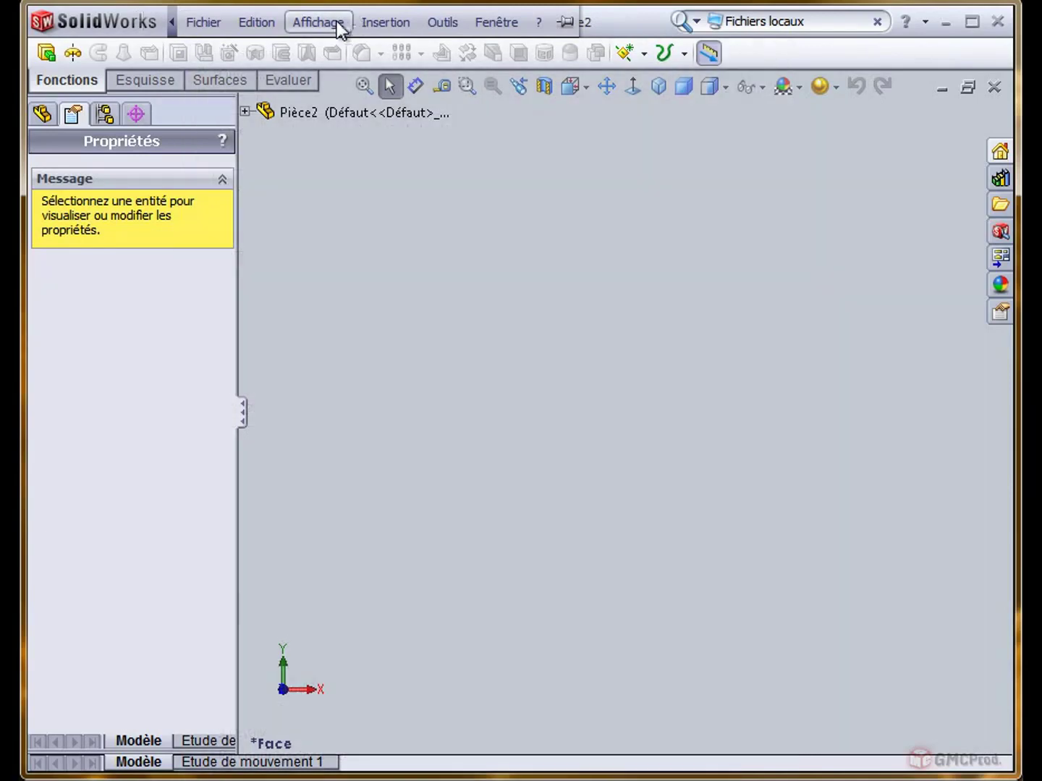
{"action": "left_click", "coordinate": [318, 23]}
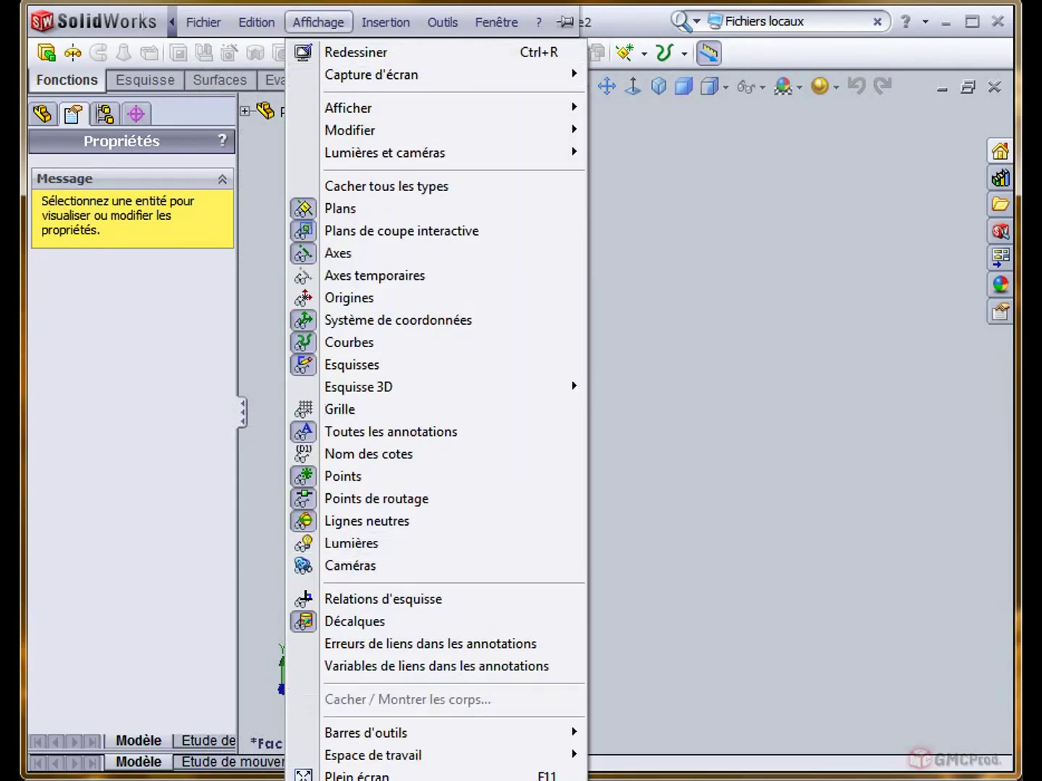
{"action": "left_click", "coordinate": [488, 598]}
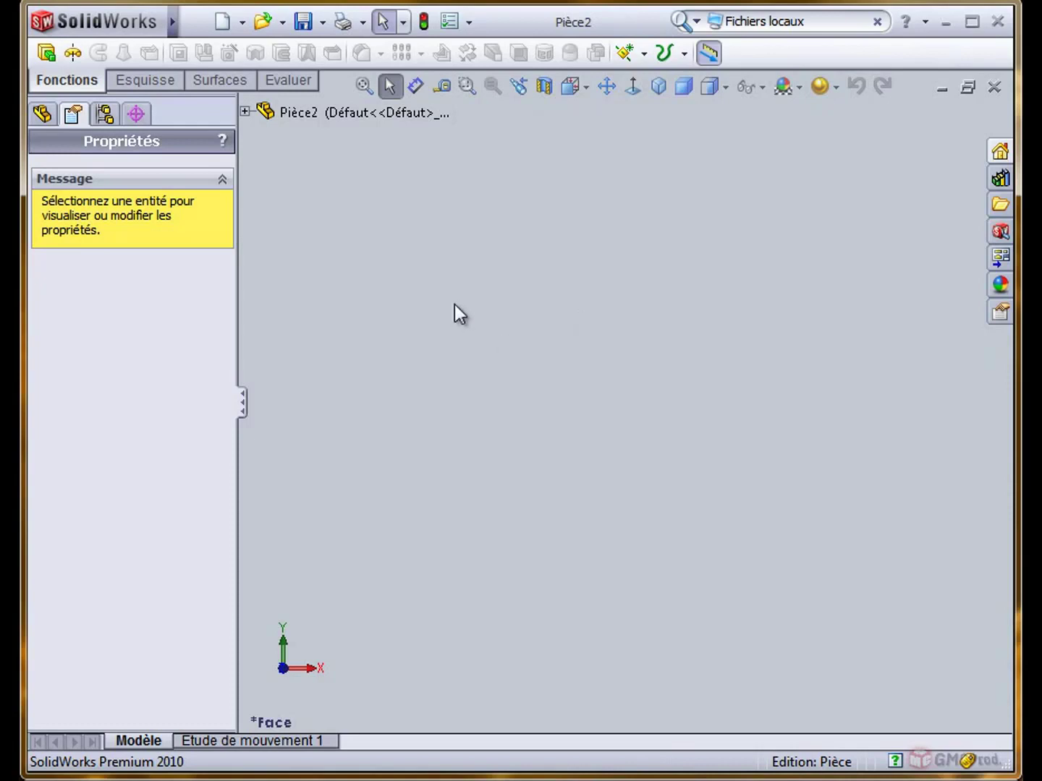
{"action": "left_click", "coordinate": [330, 22]}
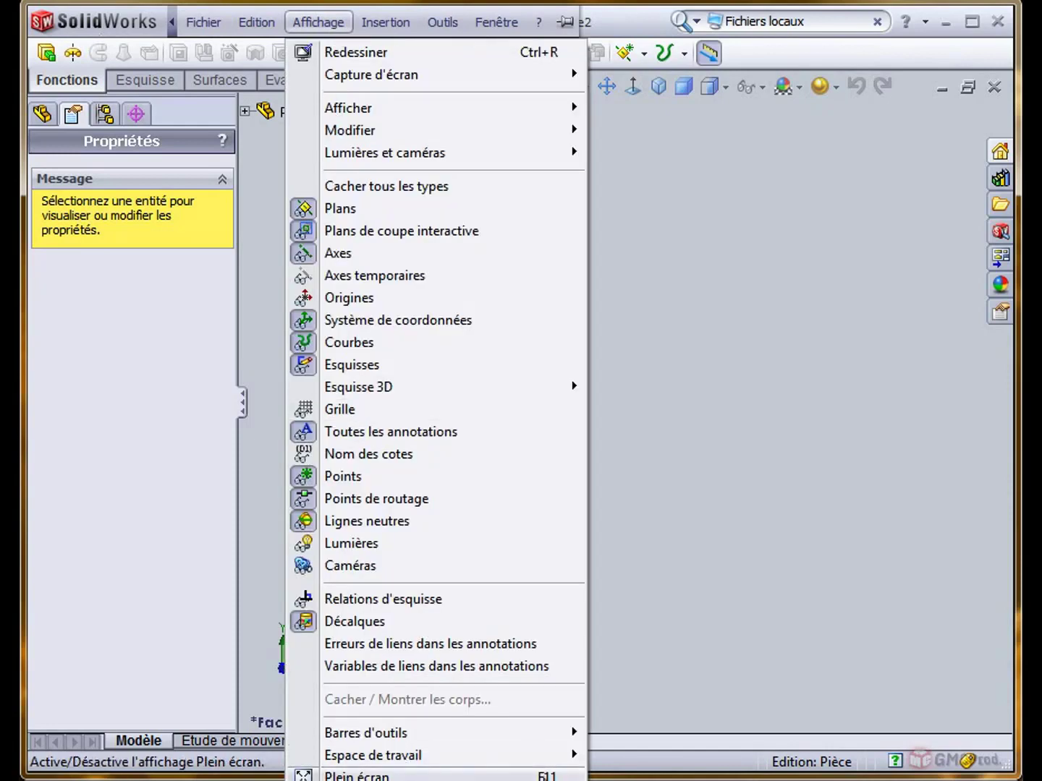
{"action": "left_click", "coordinate": [692, 277]}
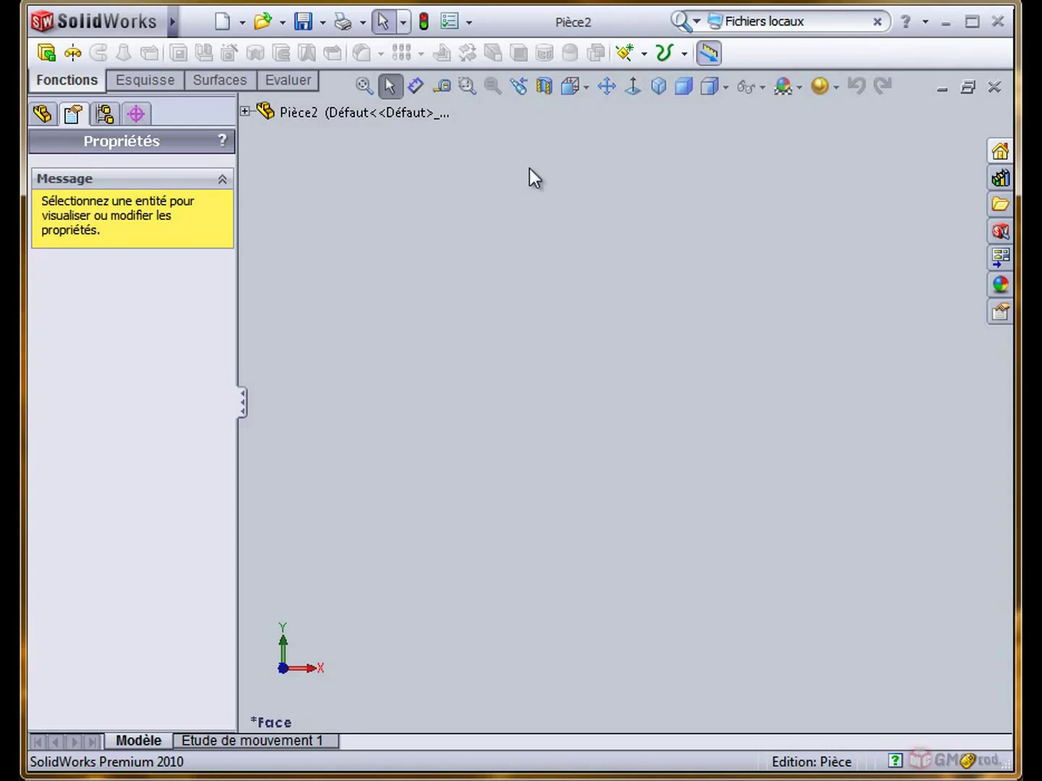
{"action": "left_click", "coordinate": [448, 26]}
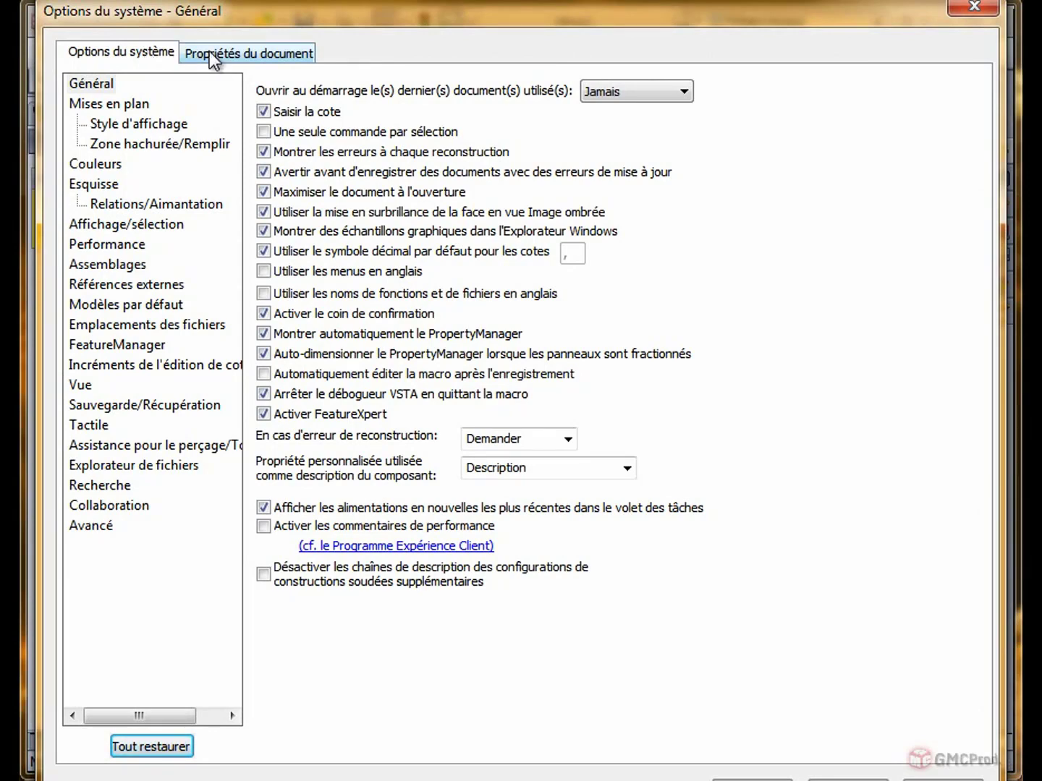
{"action": "left_click", "coordinate": [263, 53]}
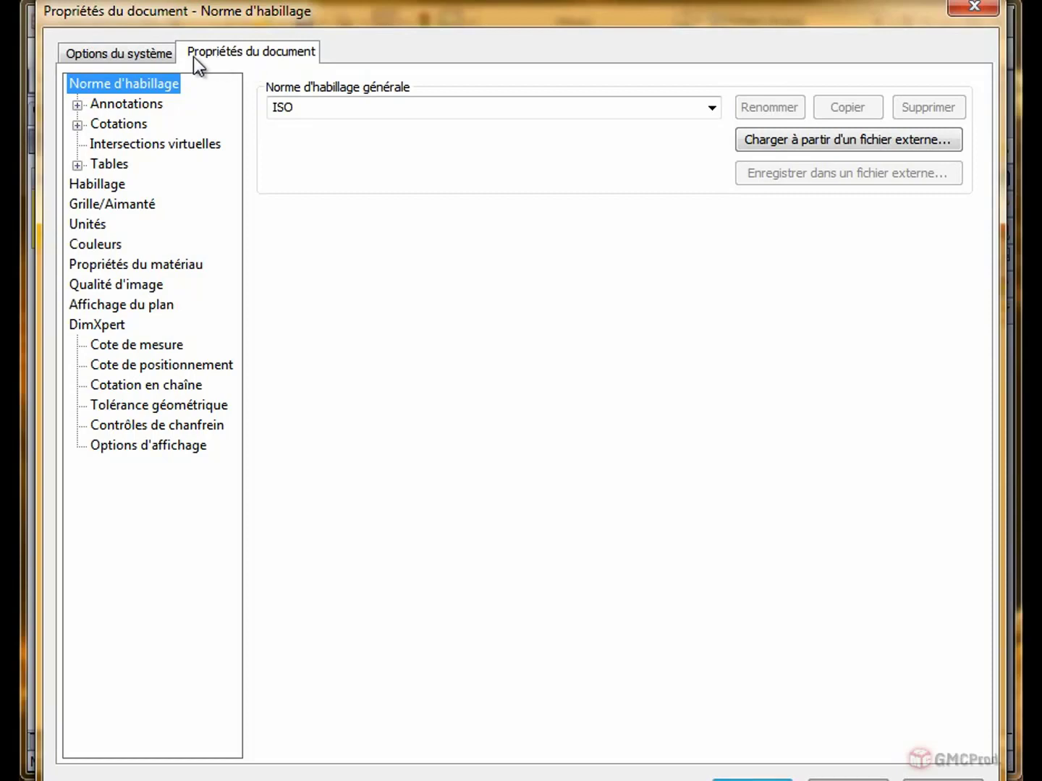
{"action": "left_click", "coordinate": [137, 55]}
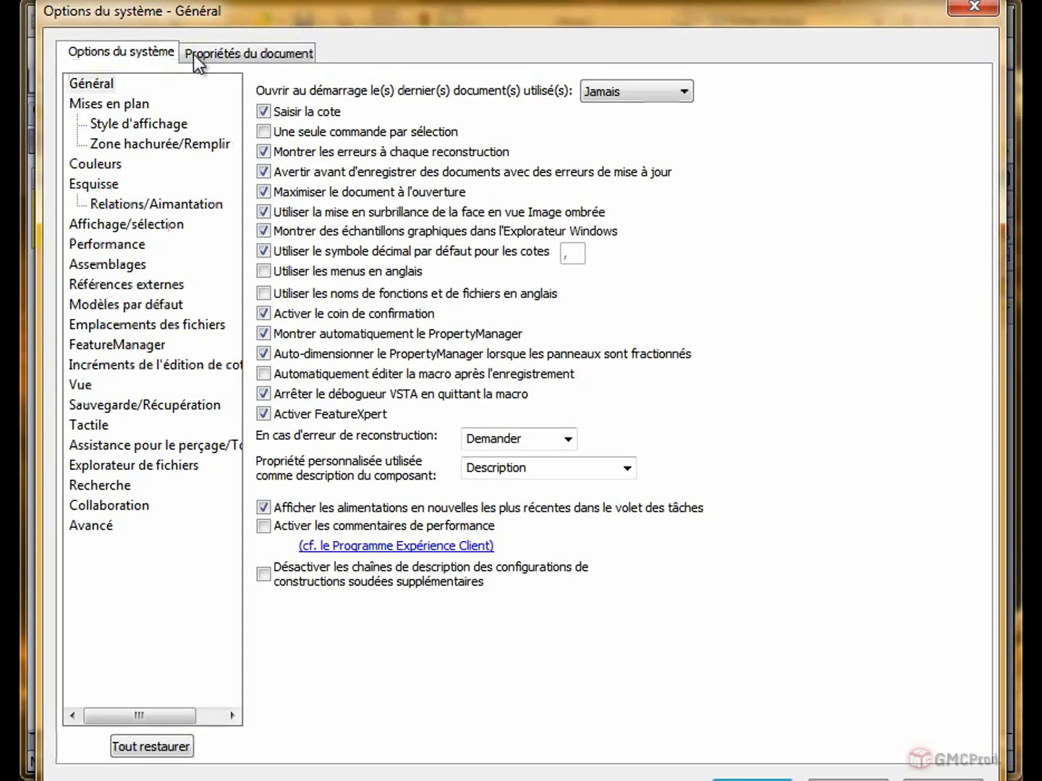
{"action": "left_click", "coordinate": [241, 55]}
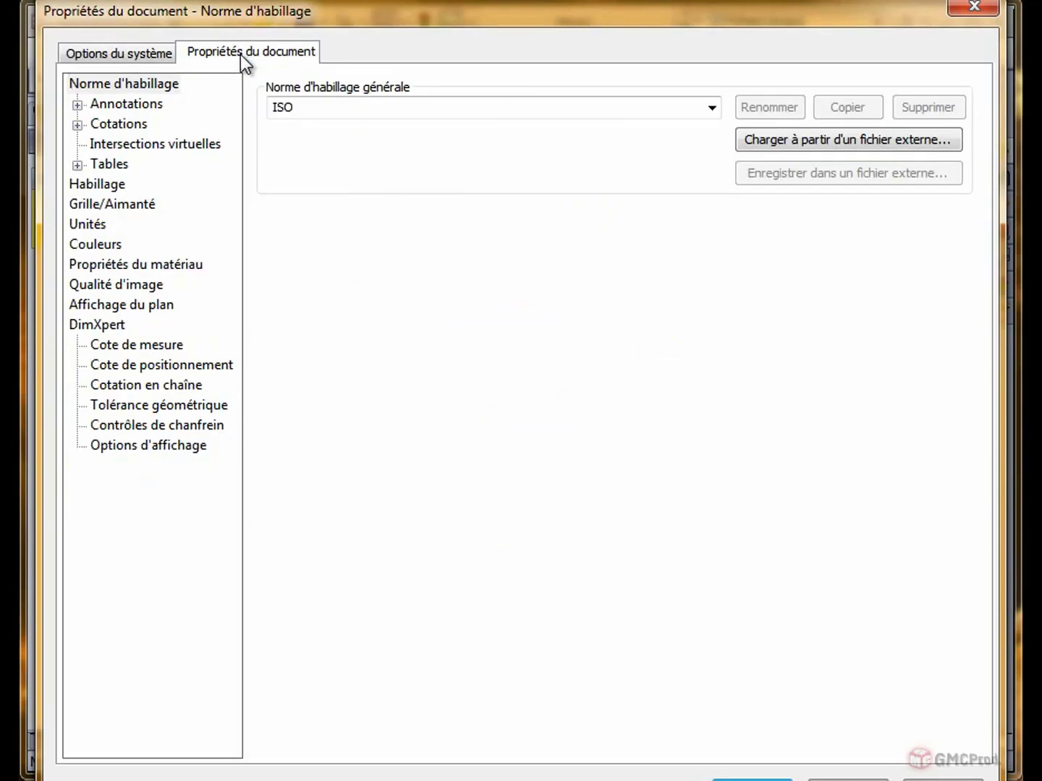
{"action": "left_click", "coordinate": [87, 224]}
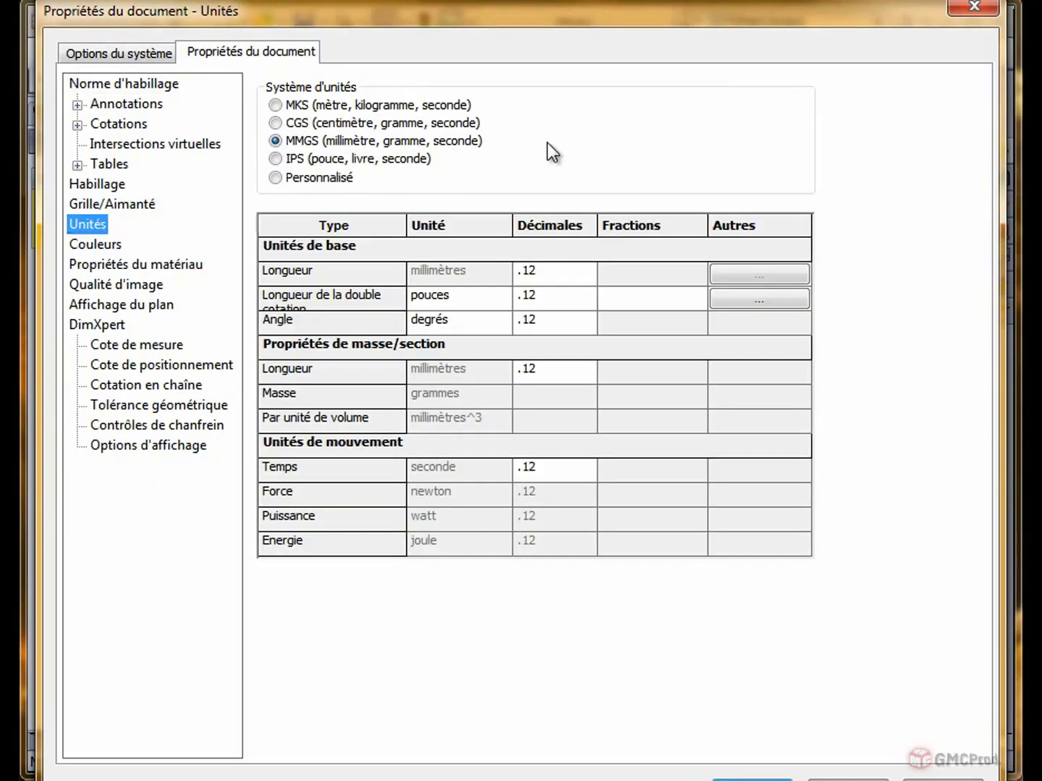
{"action": "left_click_drag", "start_coordinate": [576, 13], "coordinate": [578, 21]}
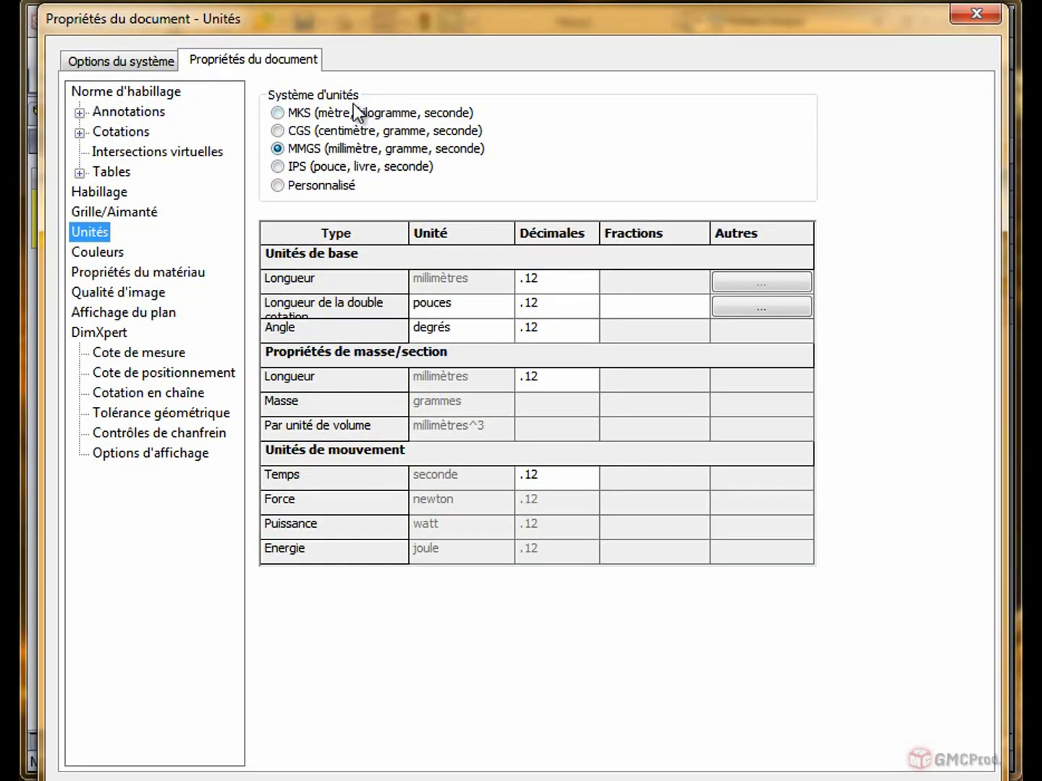
{"action": "left_click", "coordinate": [133, 54]}
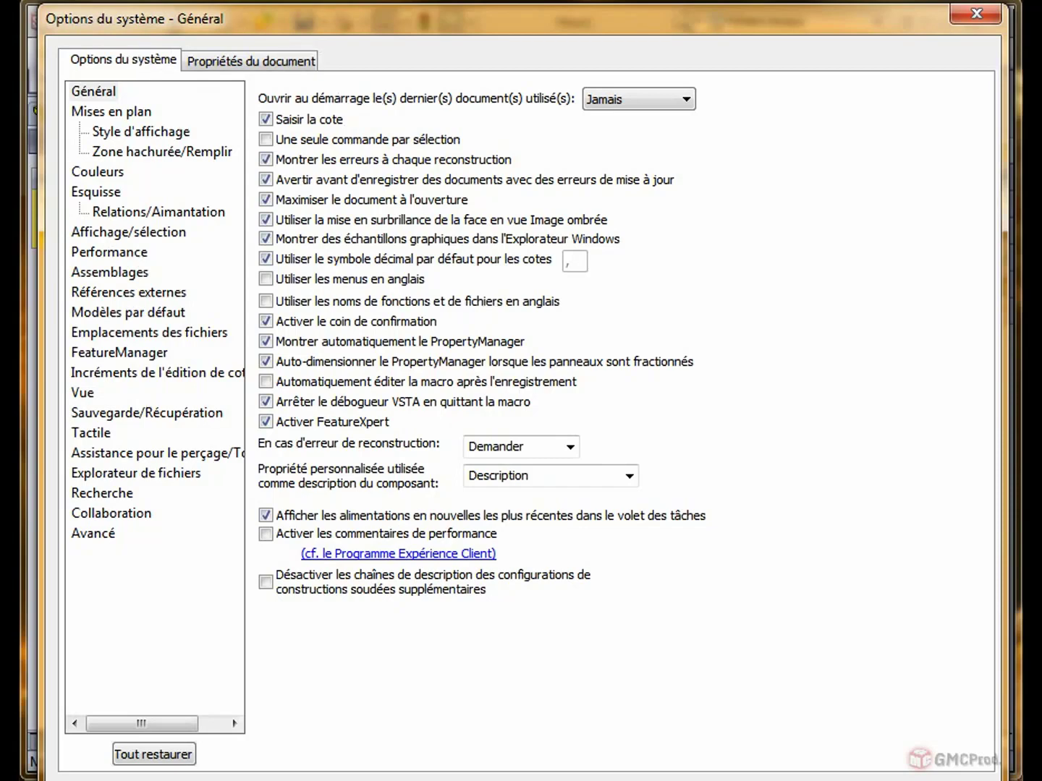
{"action": "key", "text": "Escape"}
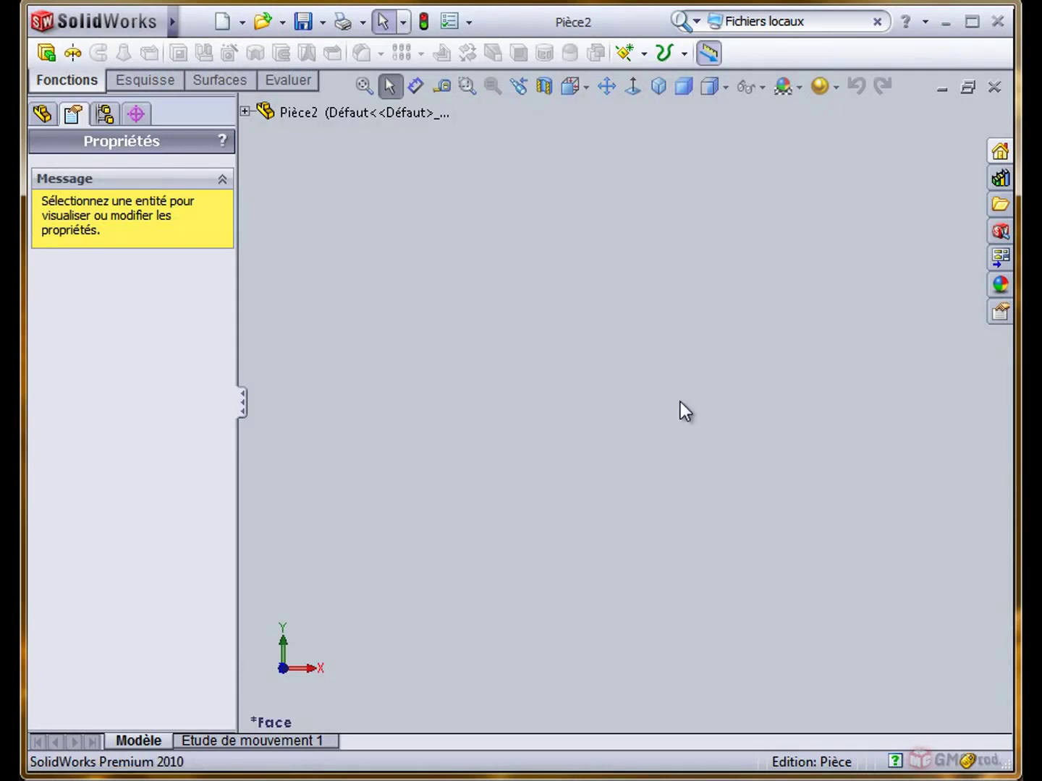
{"action": "left_click", "coordinate": [895, 761]}
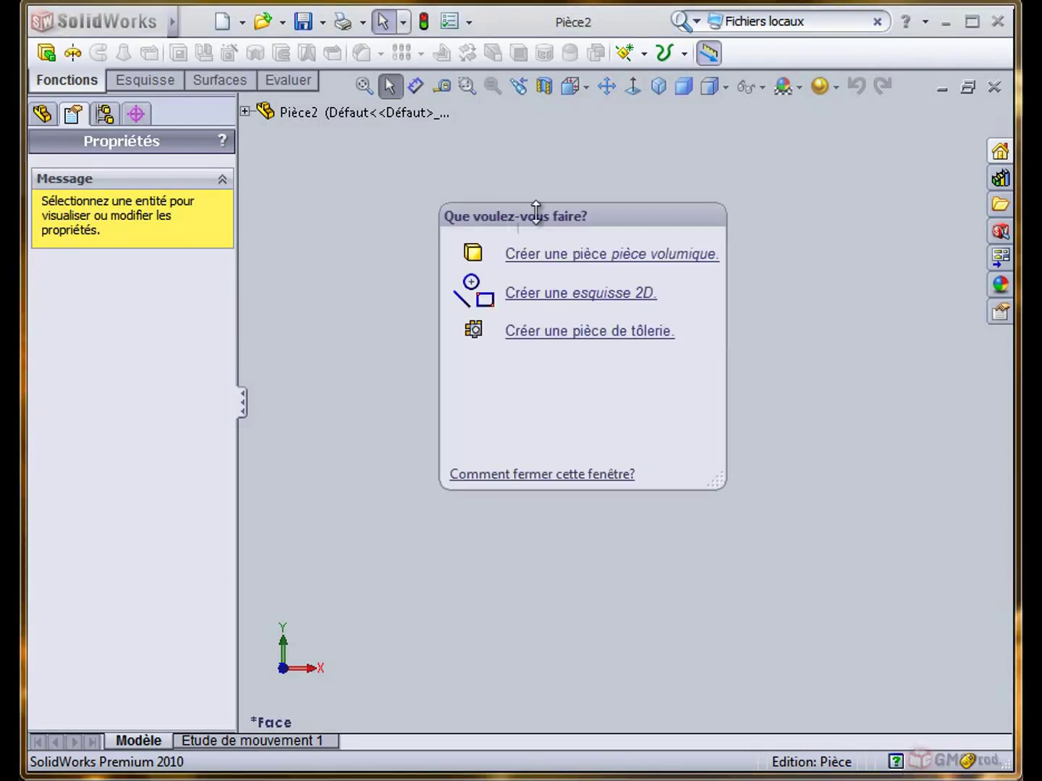
{"action": "mouse_move", "coordinate": [537, 205]}
{"action": "left_mouse_down"}
{"action": "mouse_move", "coordinate": [612, 232]}
{"action": "mouse_move", "coordinate": [638, 228]}
{"action": "mouse_move", "coordinate": [860, 421]}
{"action": "mouse_move", "coordinate": [649, 372]}
{"action": "mouse_move", "coordinate": [775, 404]}
{"action": "left_mouse_up"}
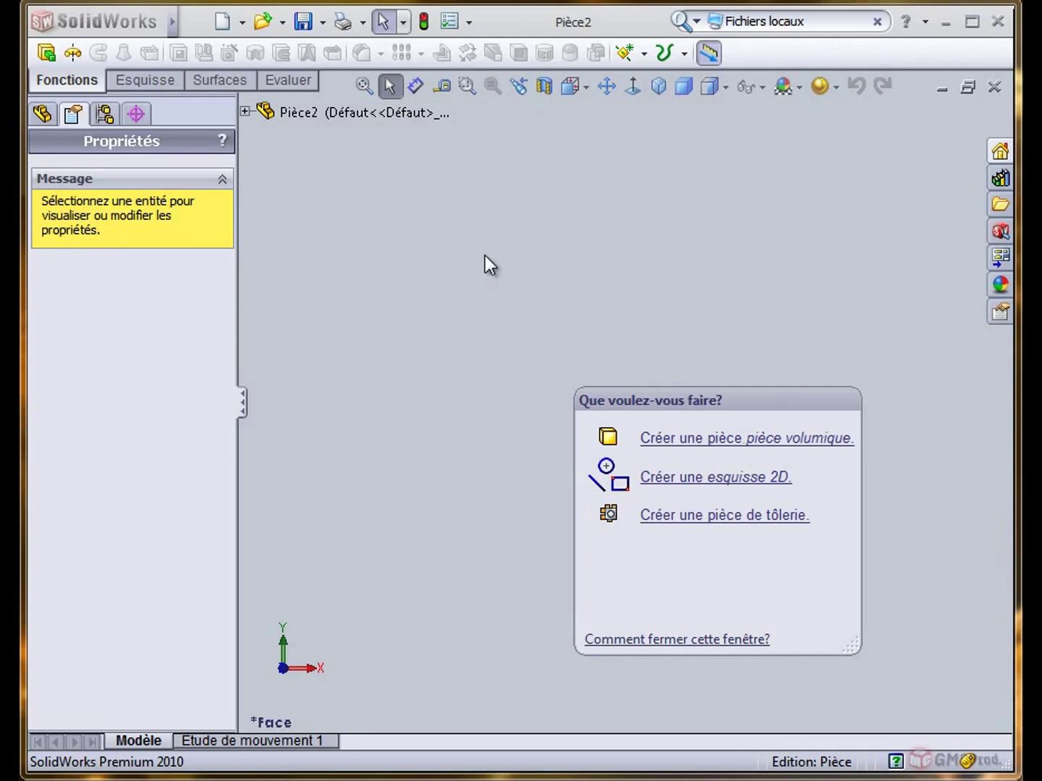
{"action": "left_click_drag", "start_coordinate": [733, 399], "coordinate": [791, 146]}
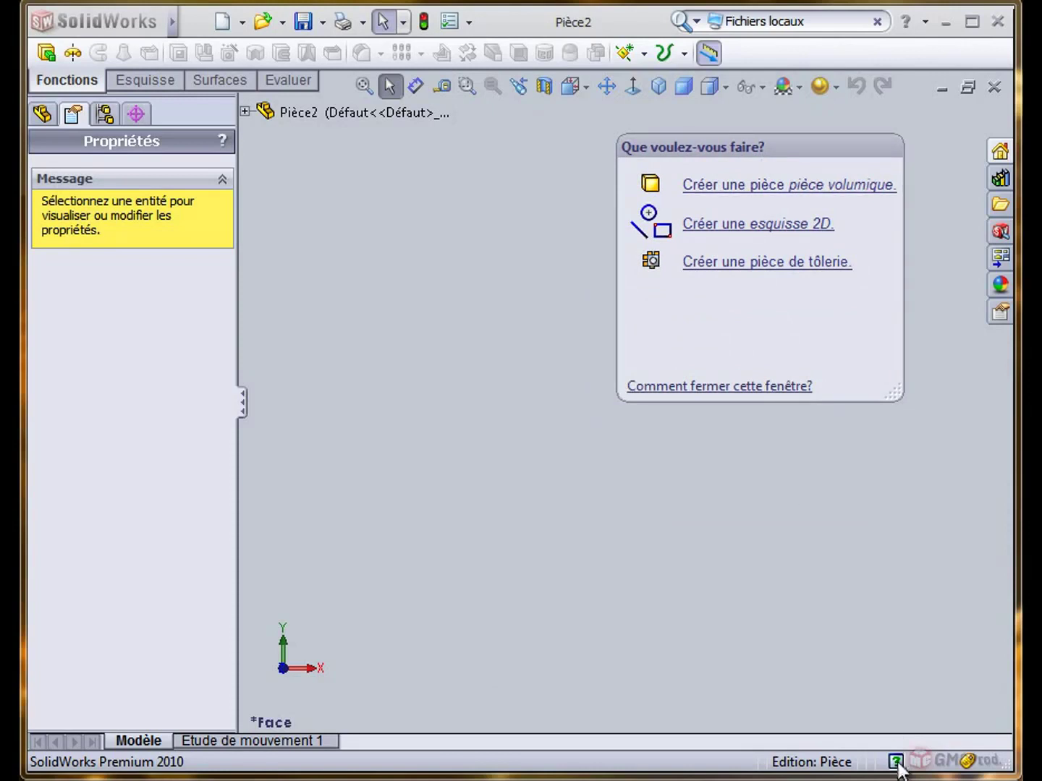
{"action": "left_click", "coordinate": [896, 762]}
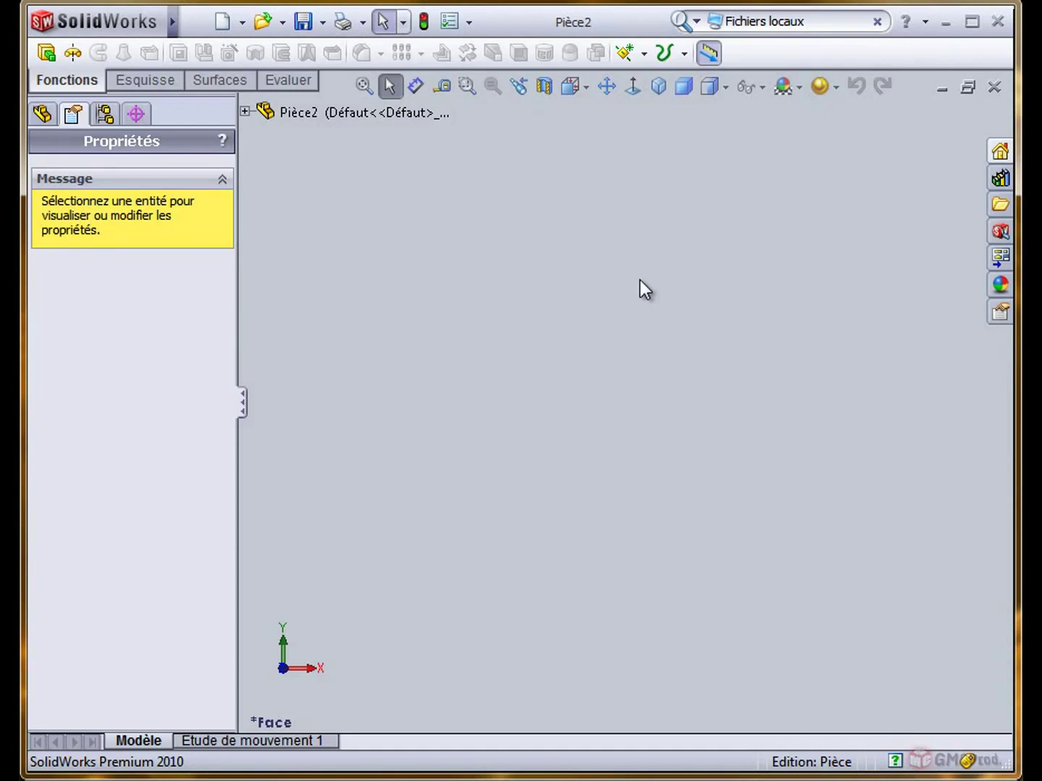